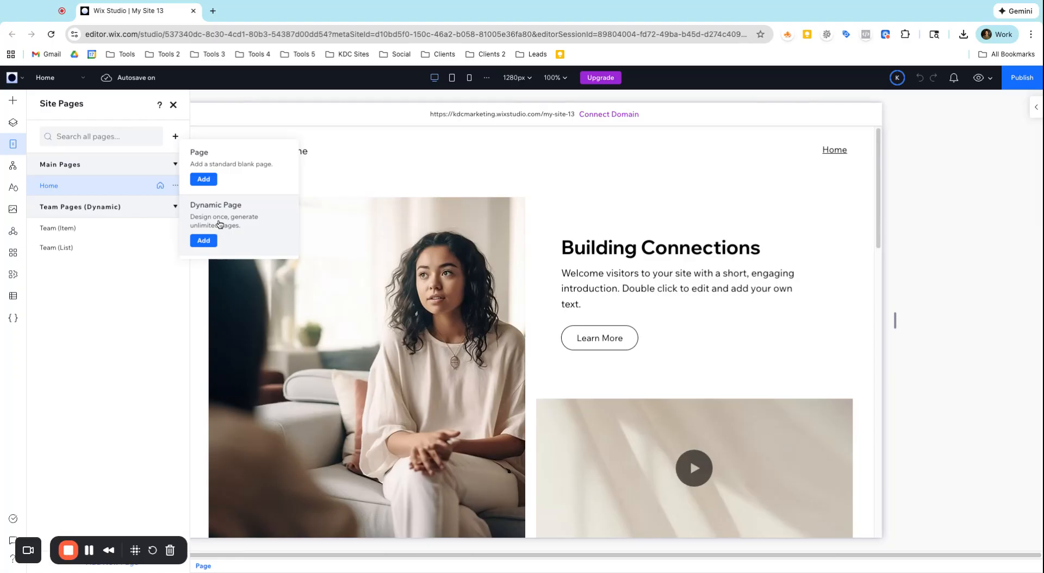
# Examine the display and manage content page types offered for a new dynamic page, and leave without adding one
pyautogui.click(241, 222)
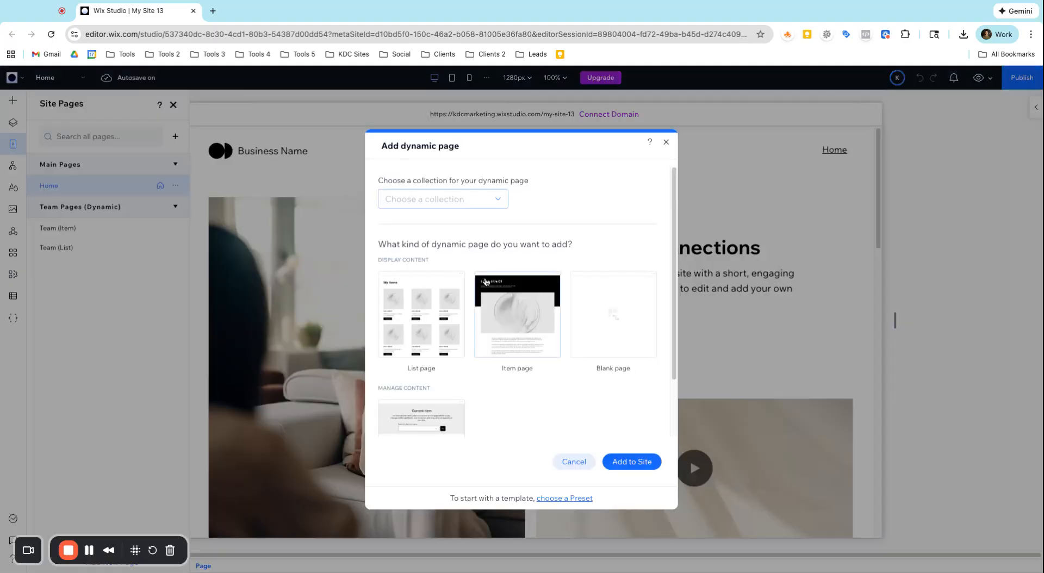
pyautogui.scroll(-2, 404, 373)
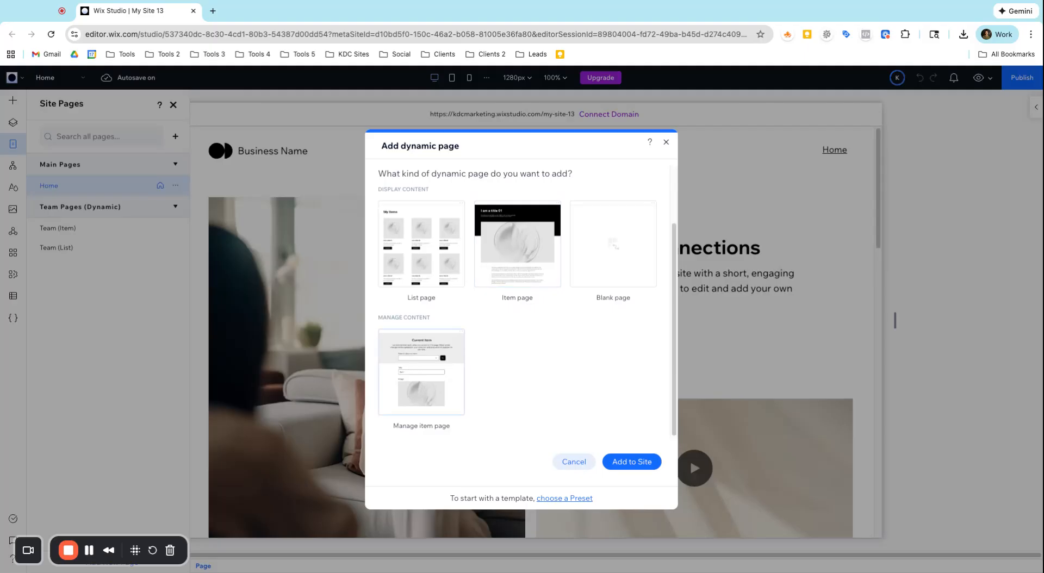
pyautogui.scroll(2, 432, 348)
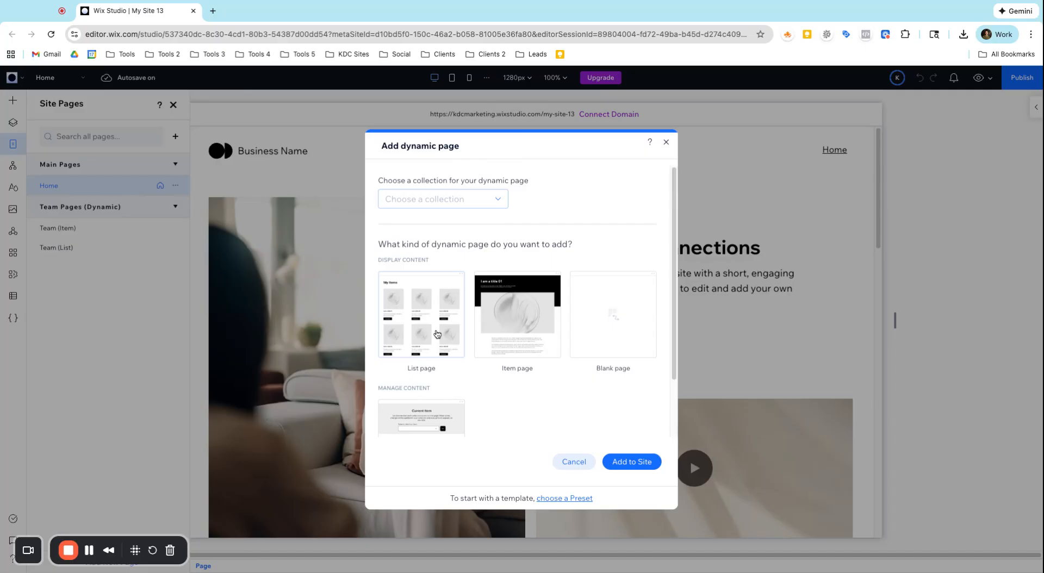
pyautogui.scroll(-2, 436, 345)
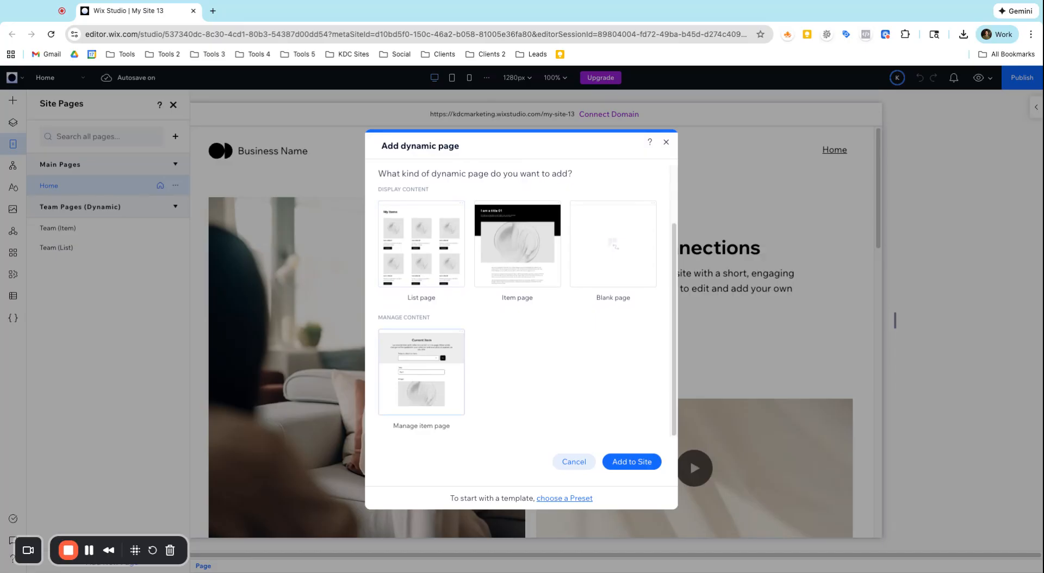
pyautogui.scroll(2, 519, 310)
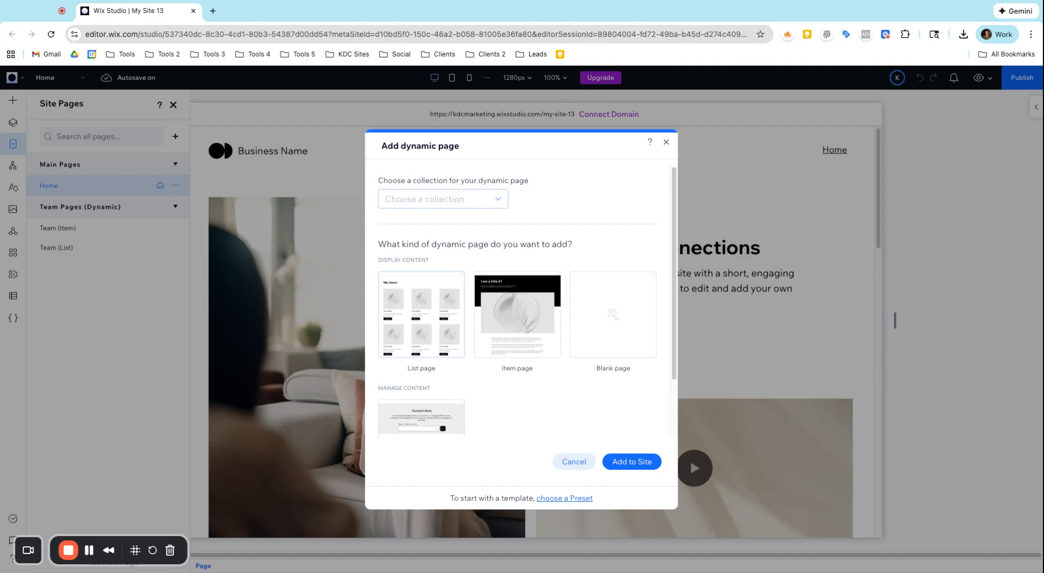
pyautogui.scroll(-1, 519, 300)
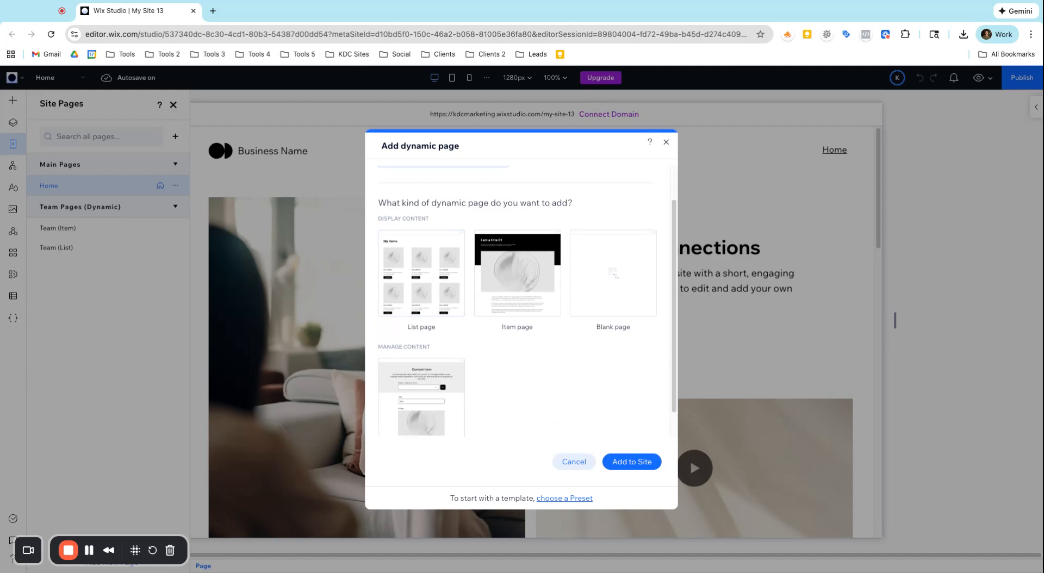
pyautogui.scroll(-1, 449, 356)
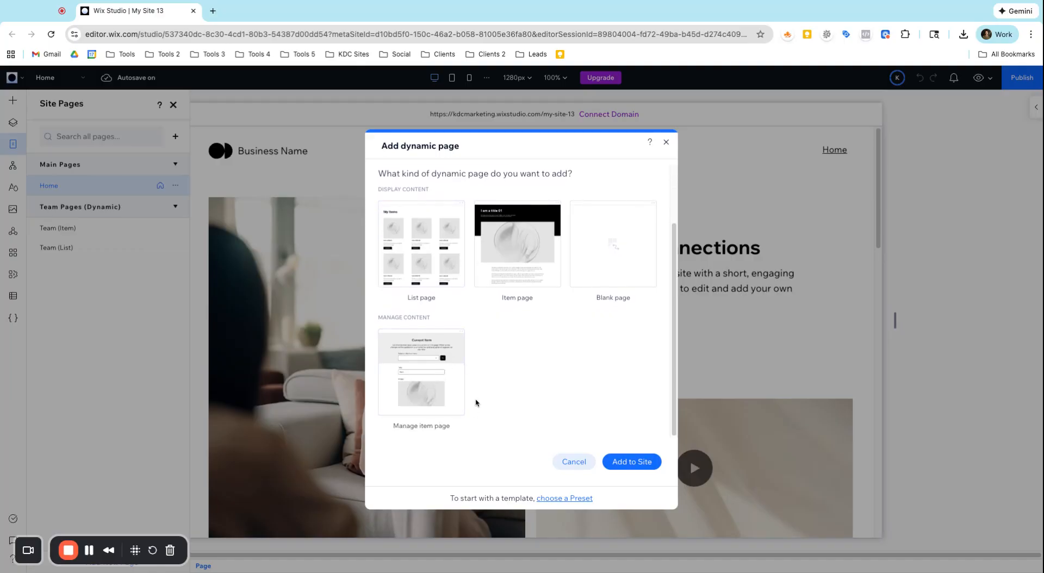
pyautogui.scroll(2, 476, 402)
pyautogui.scroll(-2, 475, 402)
pyautogui.click(557, 463)
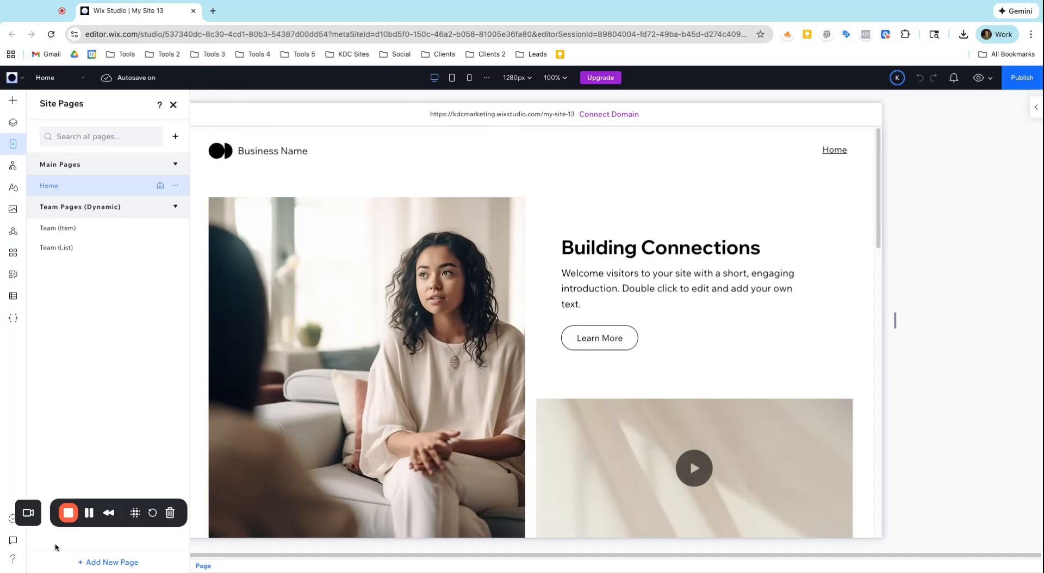
# Review the Manage item page type in the dynamic page options, and view the CMS overview
pyautogui.click(89, 562)
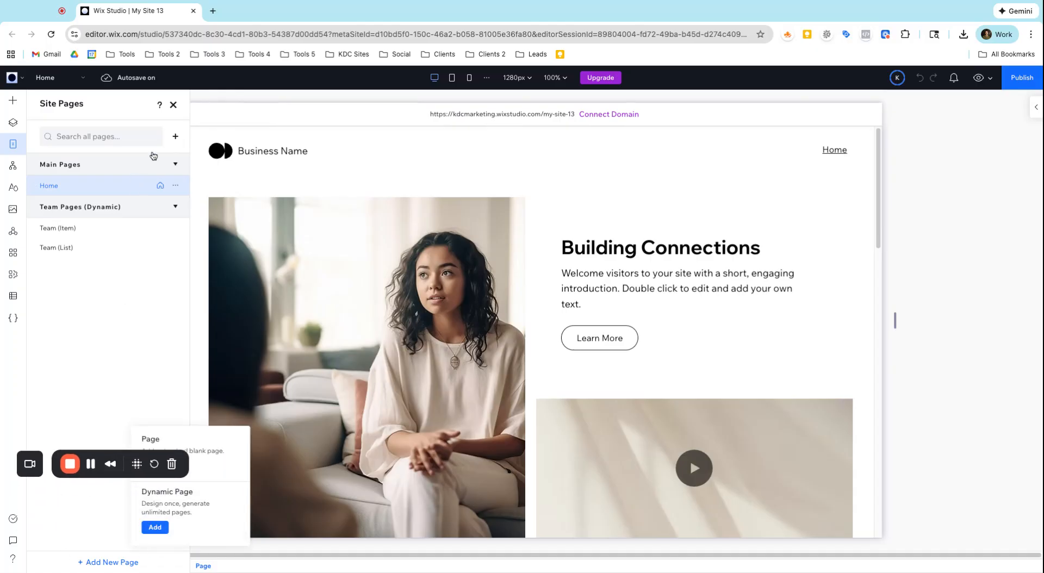
pyautogui.click(175, 136)
pyautogui.click(242, 218)
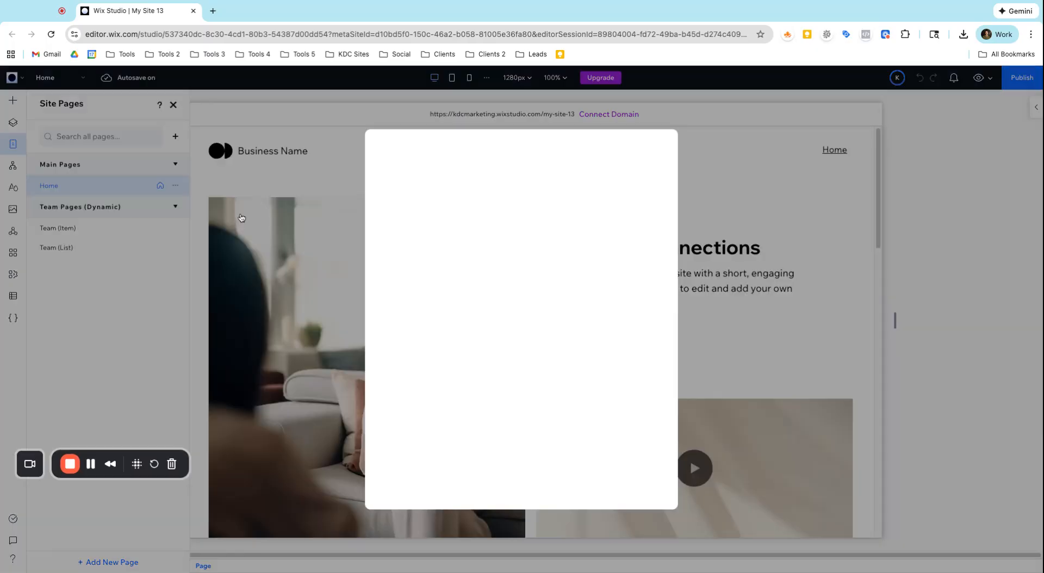
pyautogui.scroll(-2, 465, 356)
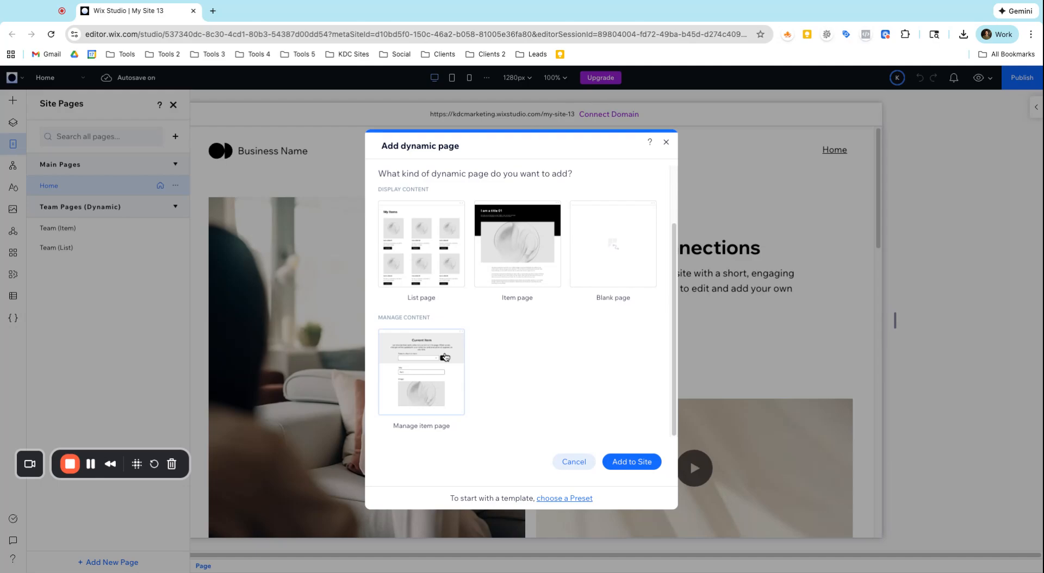
pyautogui.click(667, 143)
pyautogui.click(174, 105)
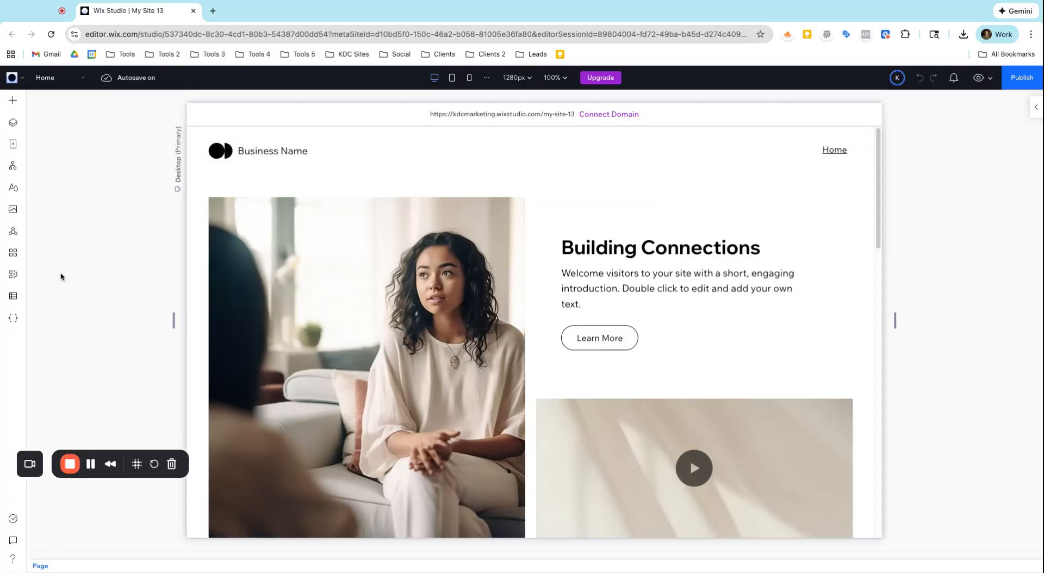
pyautogui.click(13, 295)
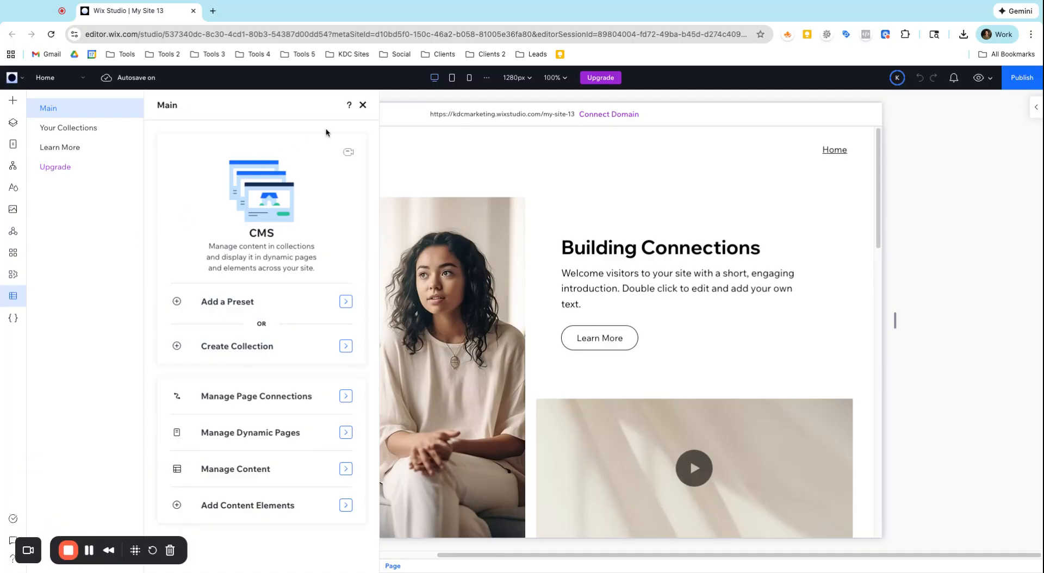
pyautogui.click(363, 106)
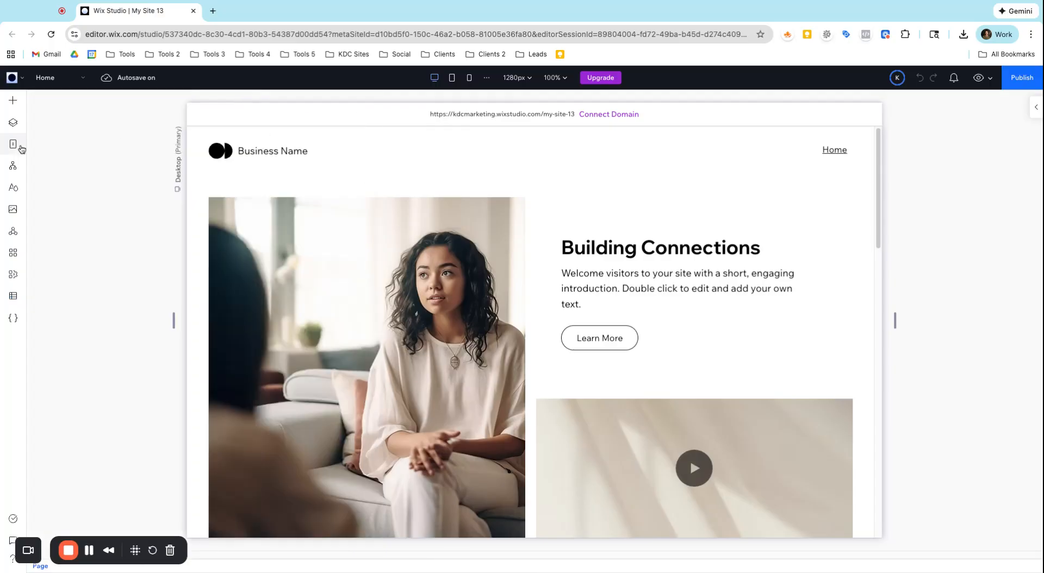
# Add a dynamic Manage item page for the Team collection, letting site members edit the collection content
pyautogui.click(13, 143)
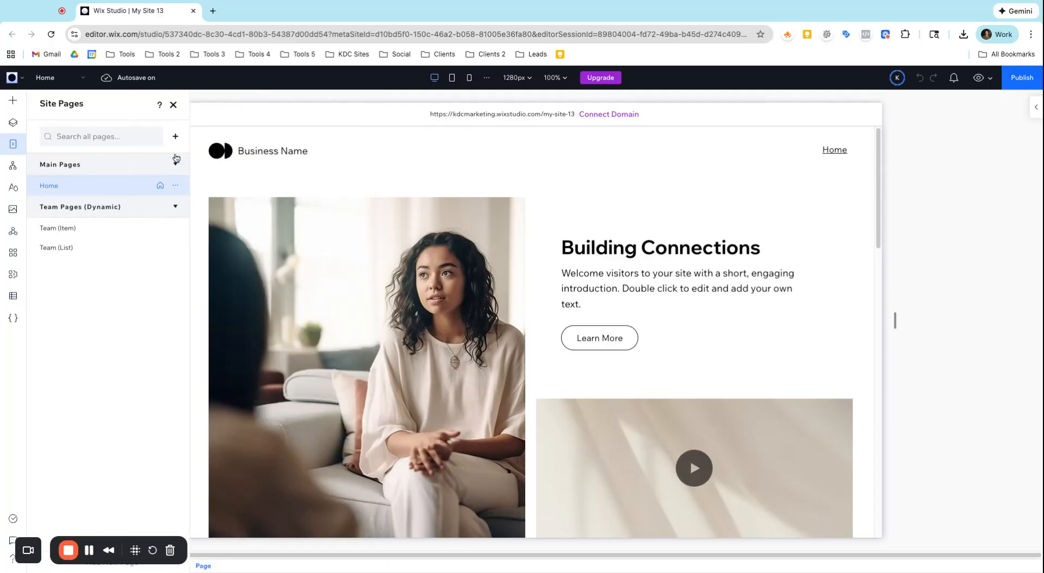
pyautogui.click(175, 136)
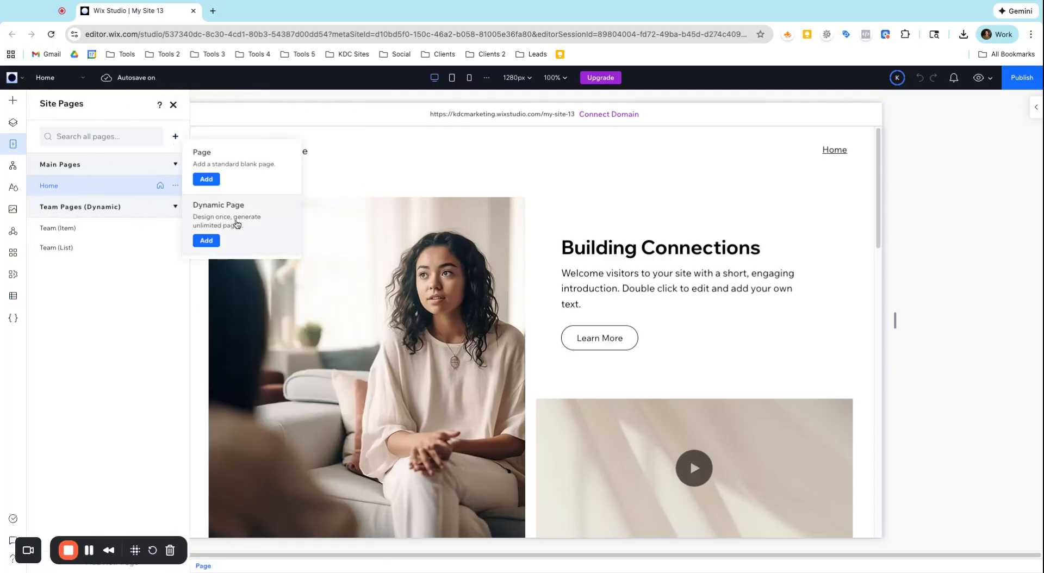
pyautogui.click(206, 240)
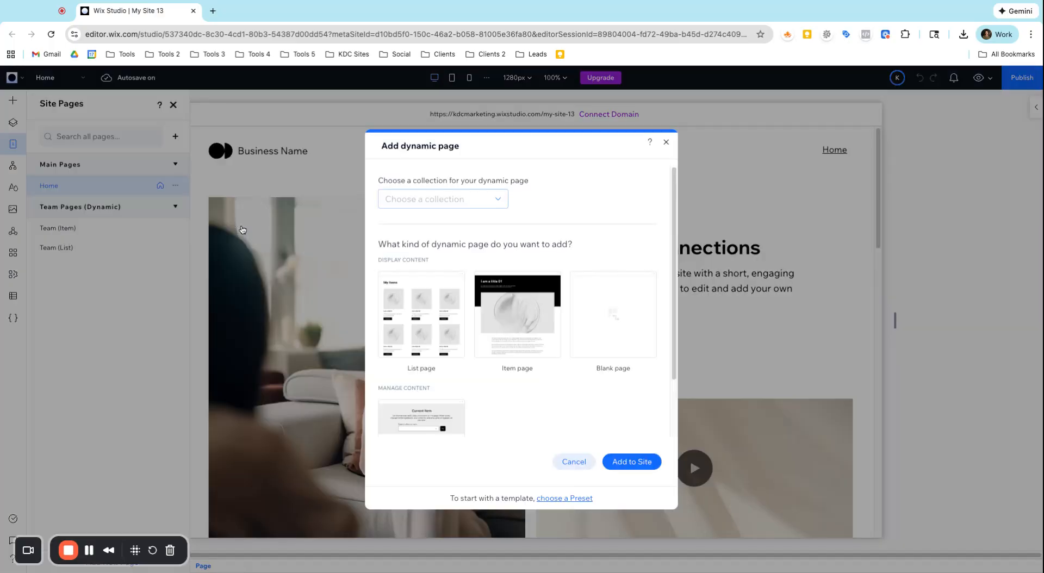
pyautogui.scroll(-2, 482, 384)
pyautogui.click(435, 374)
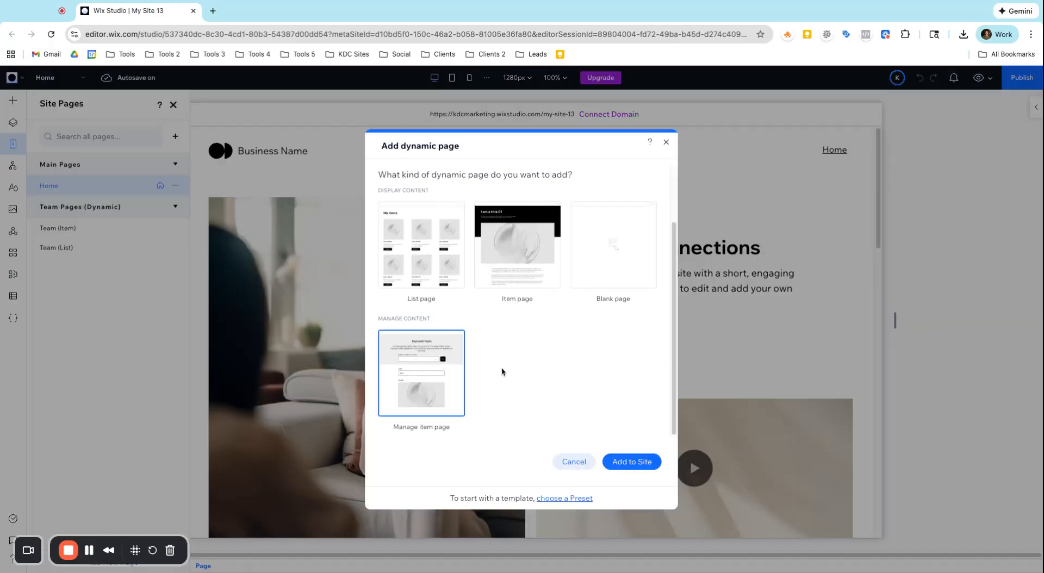
pyautogui.click(498, 201)
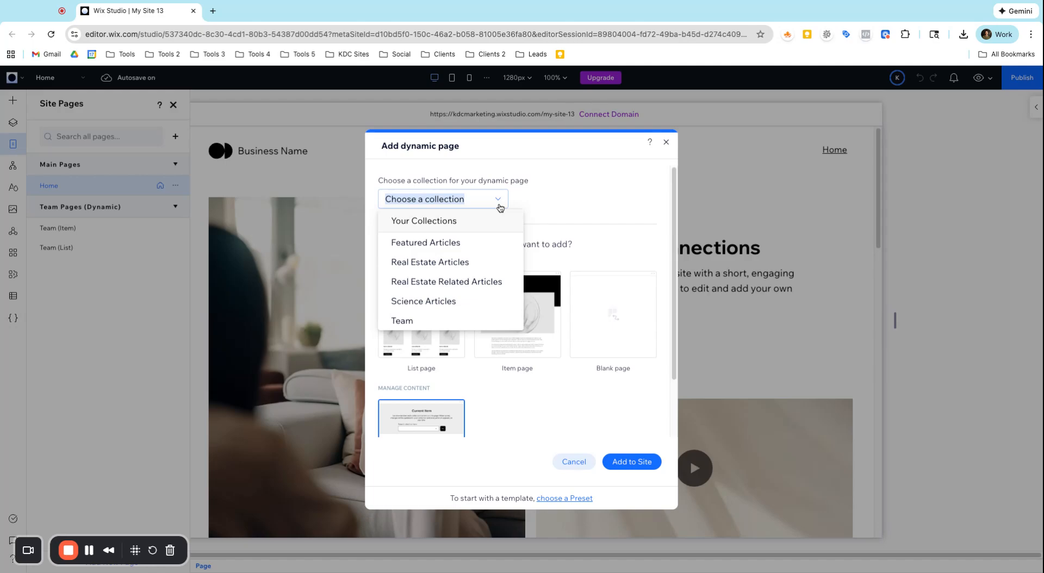
pyautogui.click(460, 325)
pyautogui.scroll(-2, 501, 326)
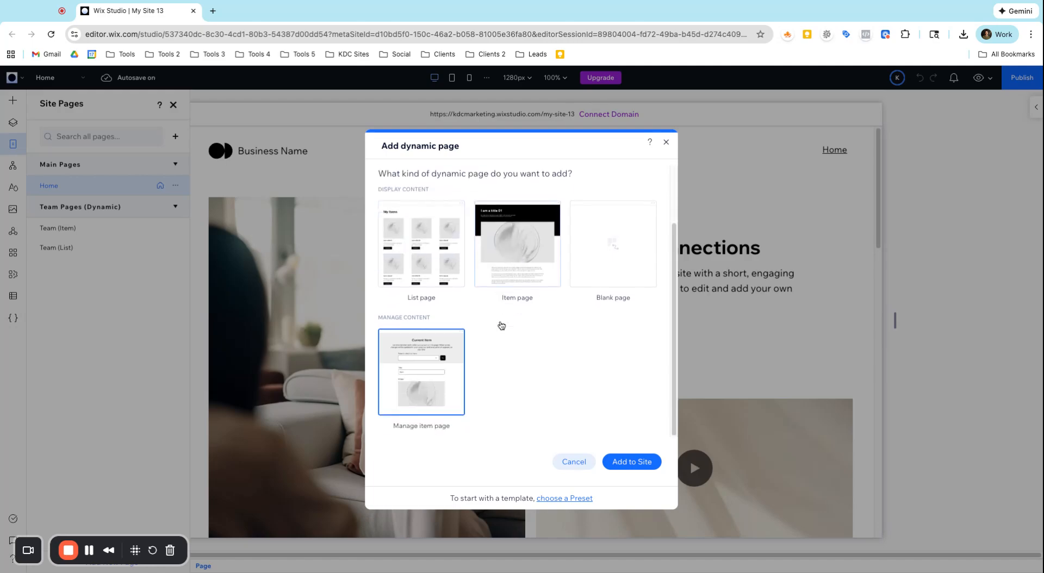
pyautogui.click(633, 461)
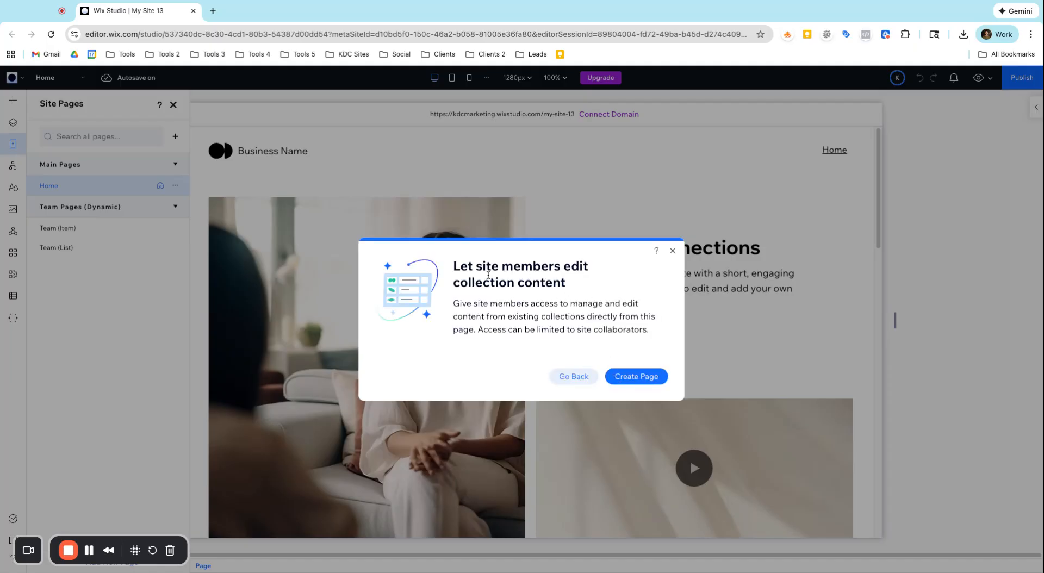
pyautogui.tripleClick(452, 267)
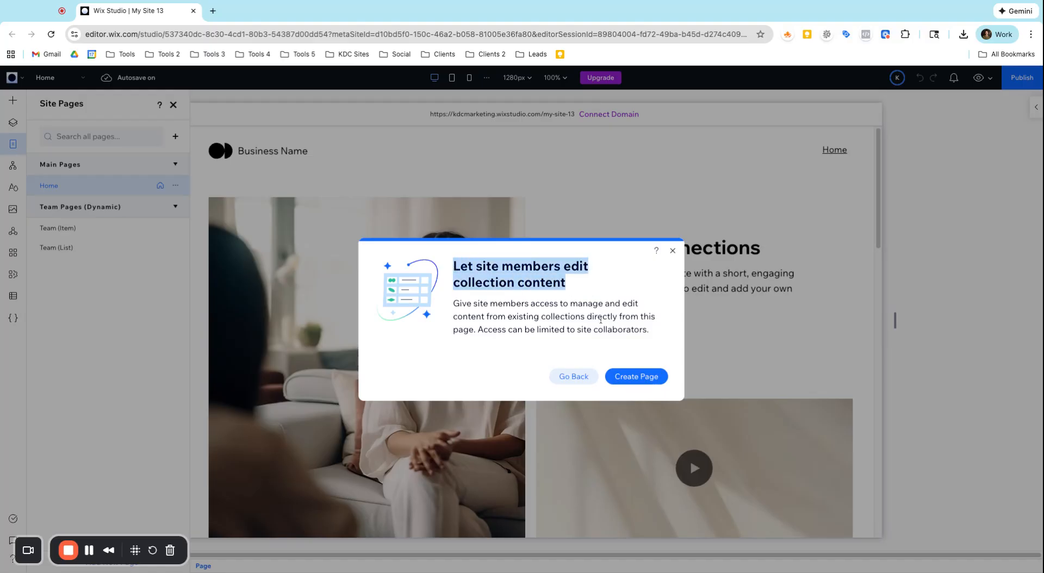
pyautogui.click(636, 377)
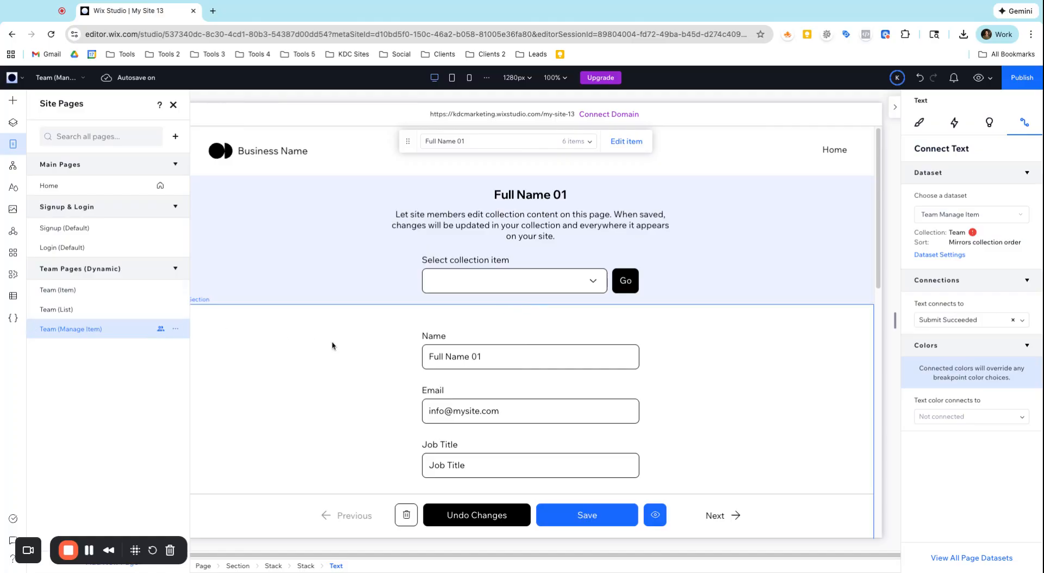
# Examine the Team Manage Item page from its collection item selector through all of its form fields
pyautogui.scroll(-10, 352, 347)
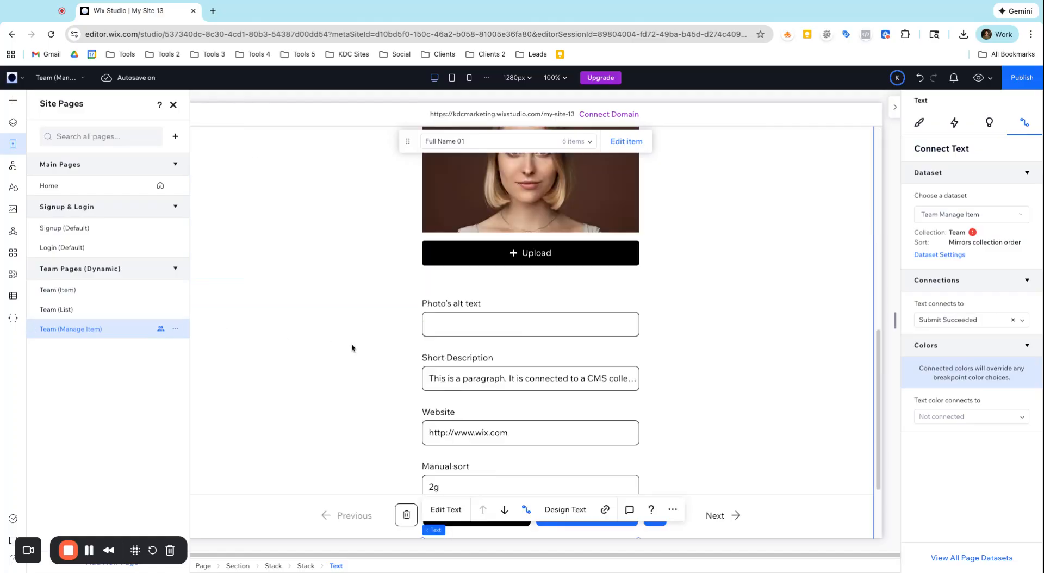
pyautogui.scroll(10, 348, 340)
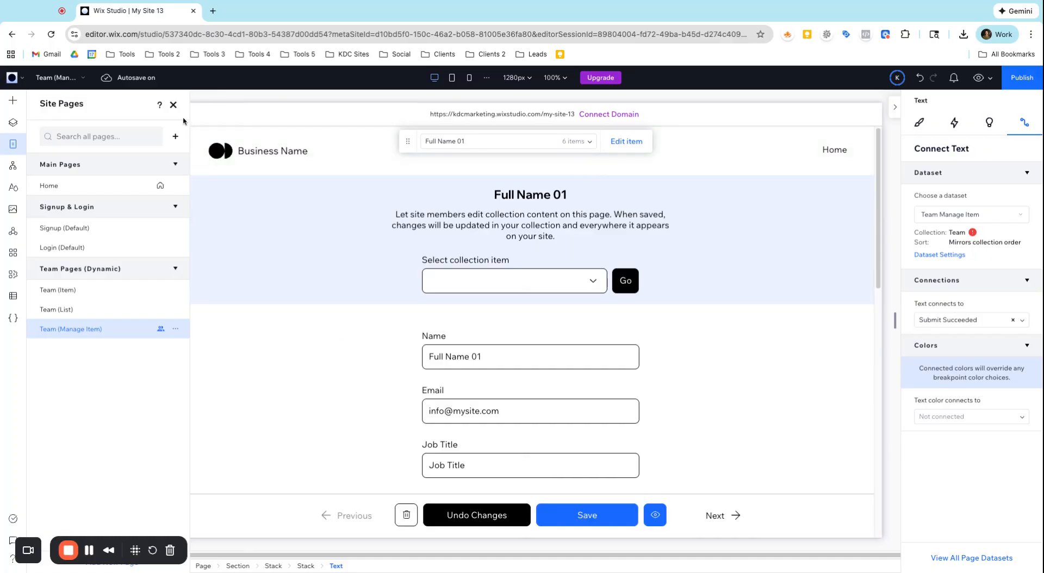
pyautogui.scroll(-10, 363, 275)
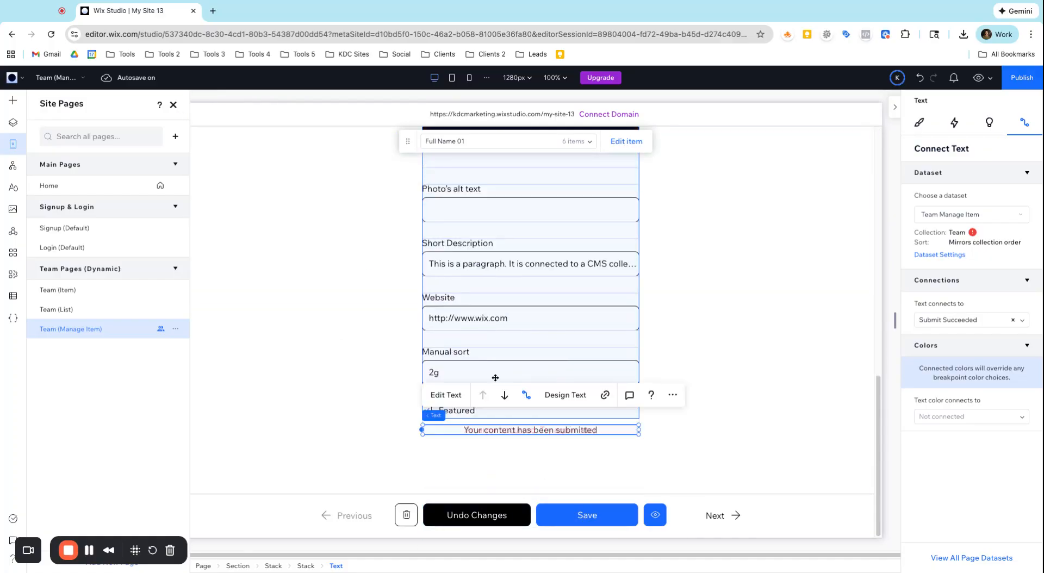
pyautogui.scroll(5, 508, 380)
pyautogui.scroll(5, 492, 363)
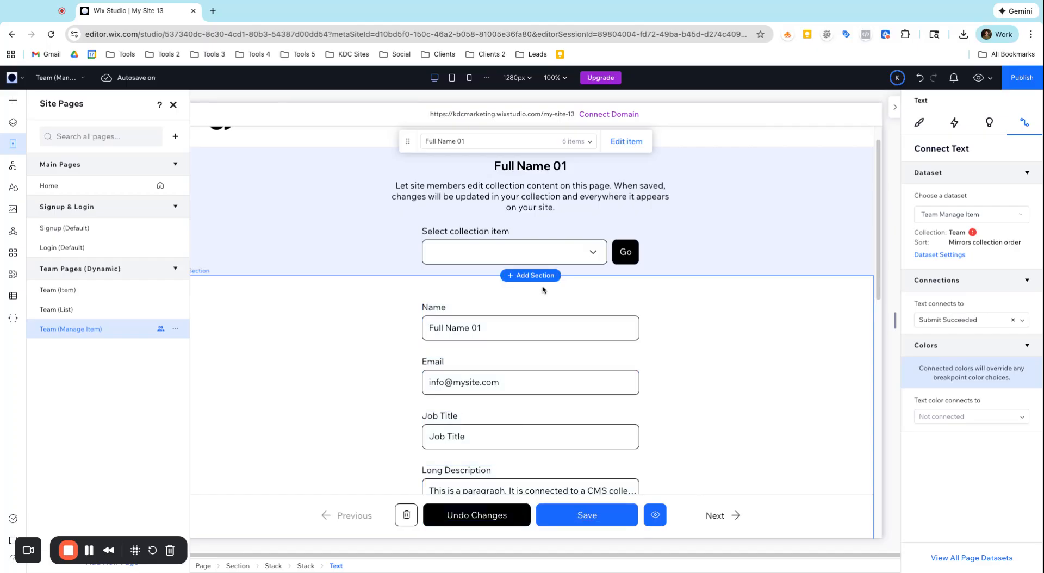
# Examine all fields of the Team collection in the CMS, and return to the Team Manage Item page
pyautogui.click(12, 299)
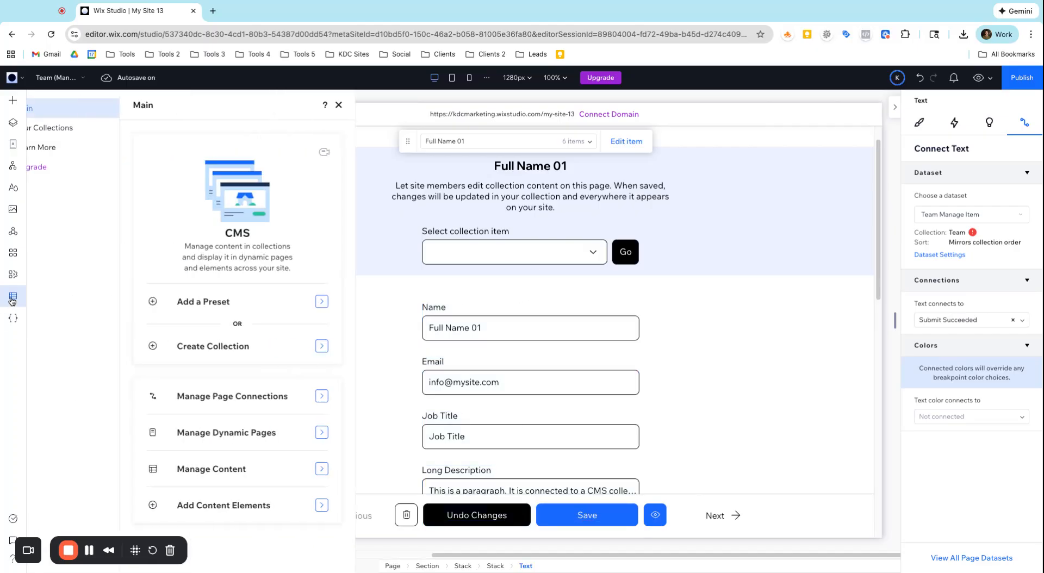
pyautogui.click(73, 134)
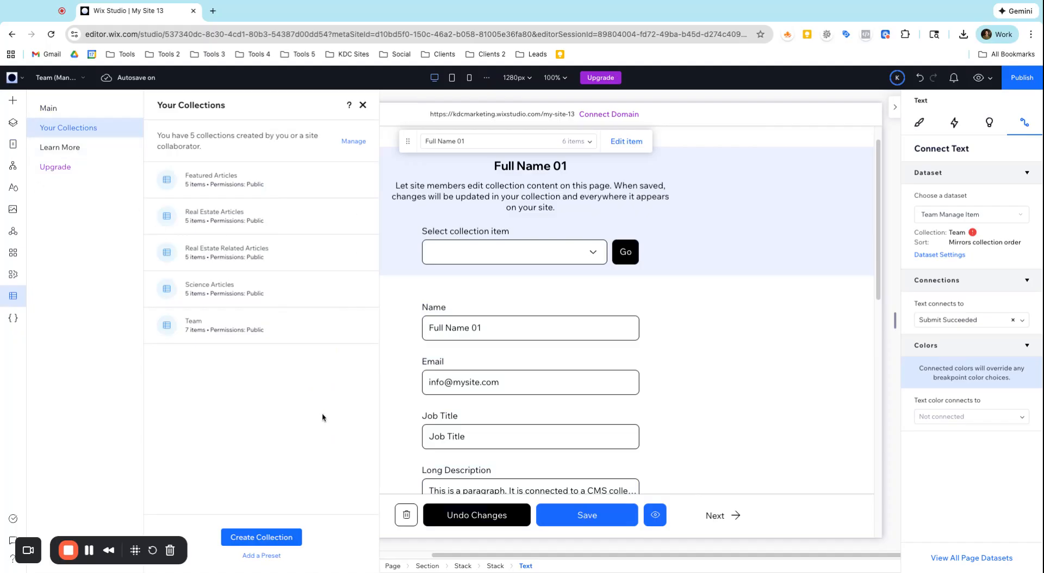
pyautogui.click(268, 337)
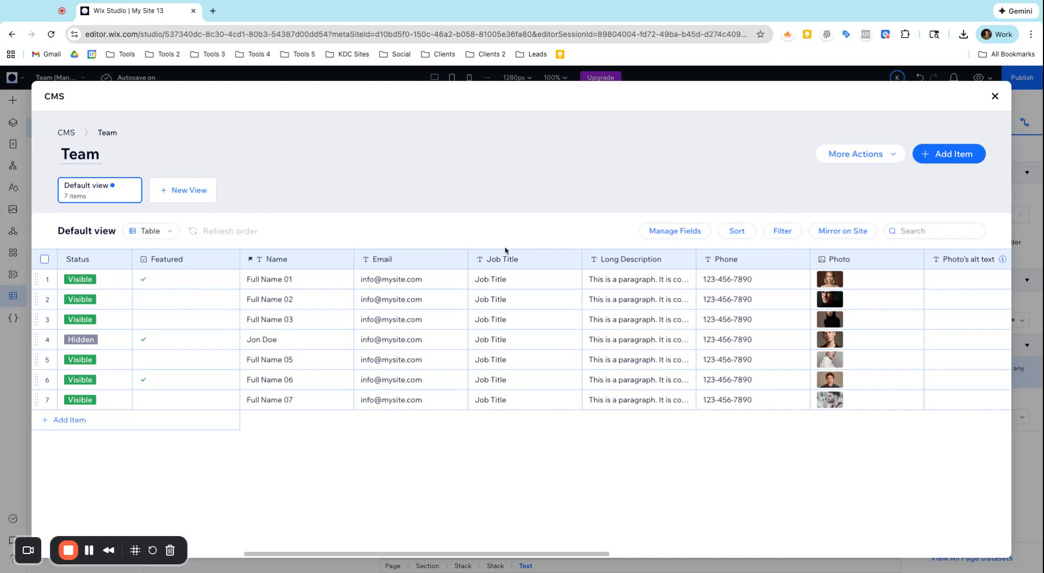
pyautogui.hscroll(5, 581, 261)
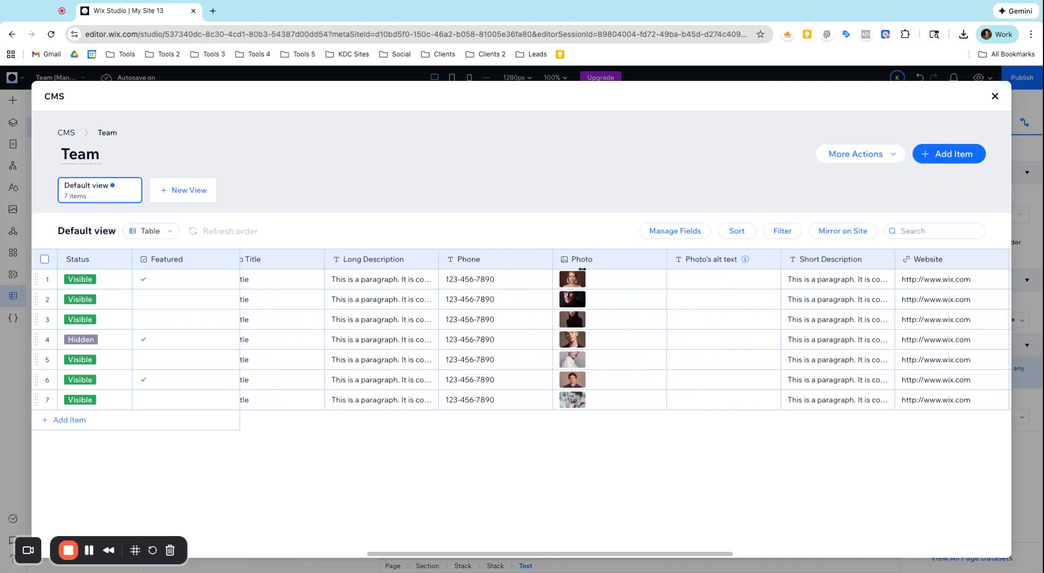
pyautogui.hscroll(6, 577, 315)
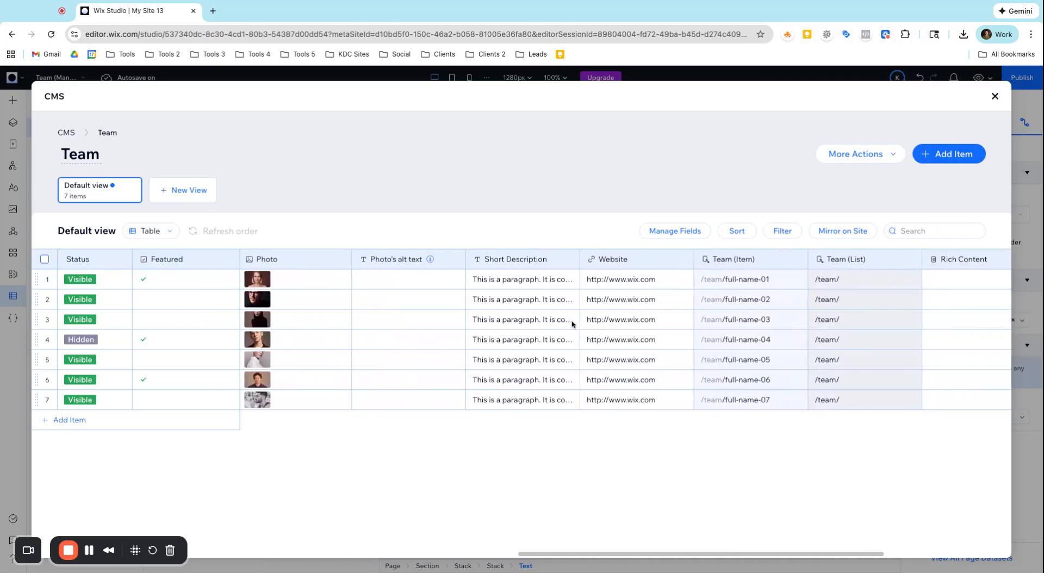
pyautogui.hscroll(5, 571, 325)
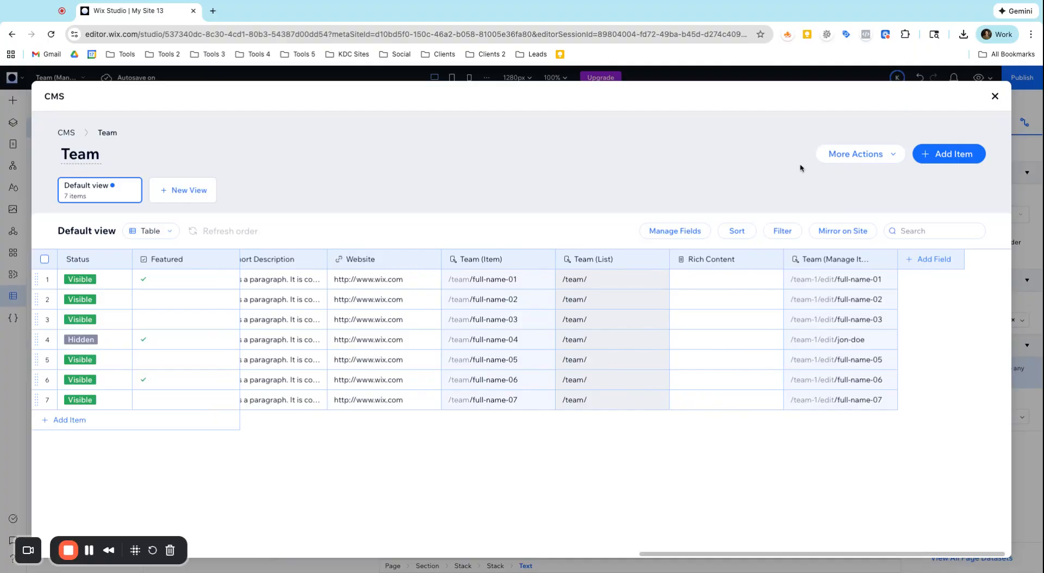
pyautogui.click(996, 98)
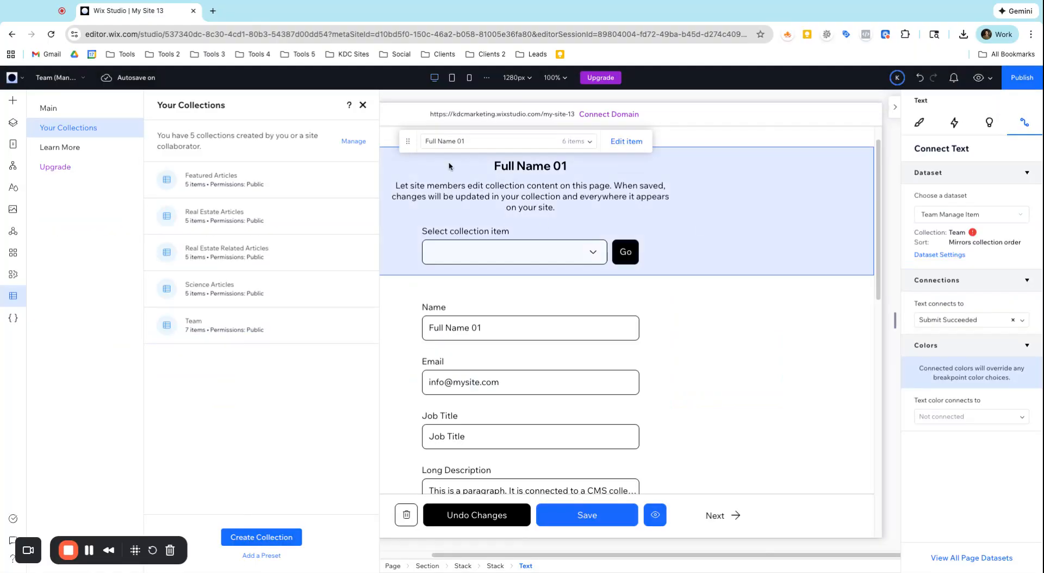
pyautogui.click(363, 105)
pyautogui.scroll(-3, 428, 266)
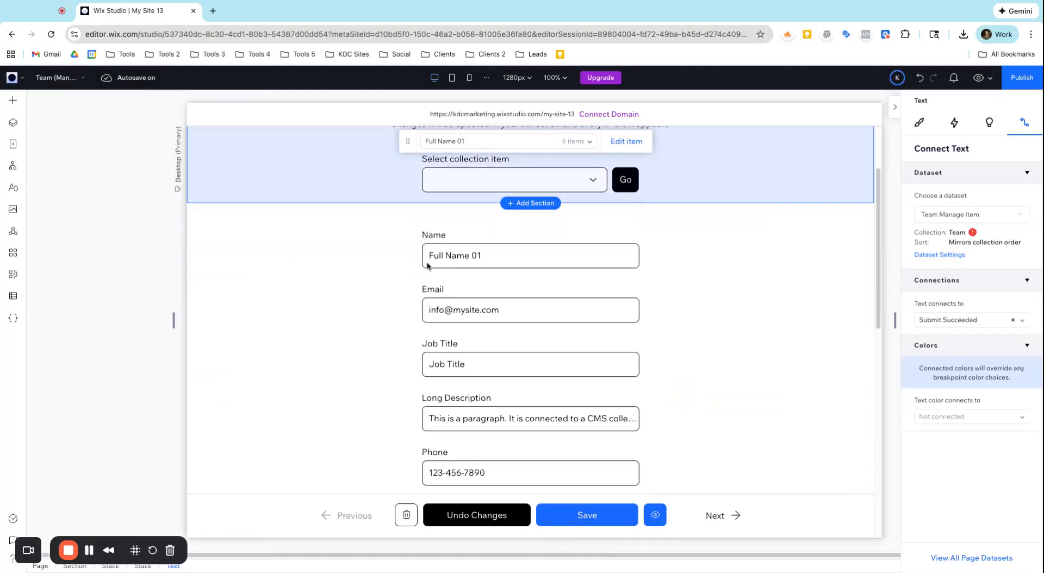
# Preview the Team Manage Item page and load the Full Name 02 collection item into the form
pyautogui.scroll(-5, 459, 255)
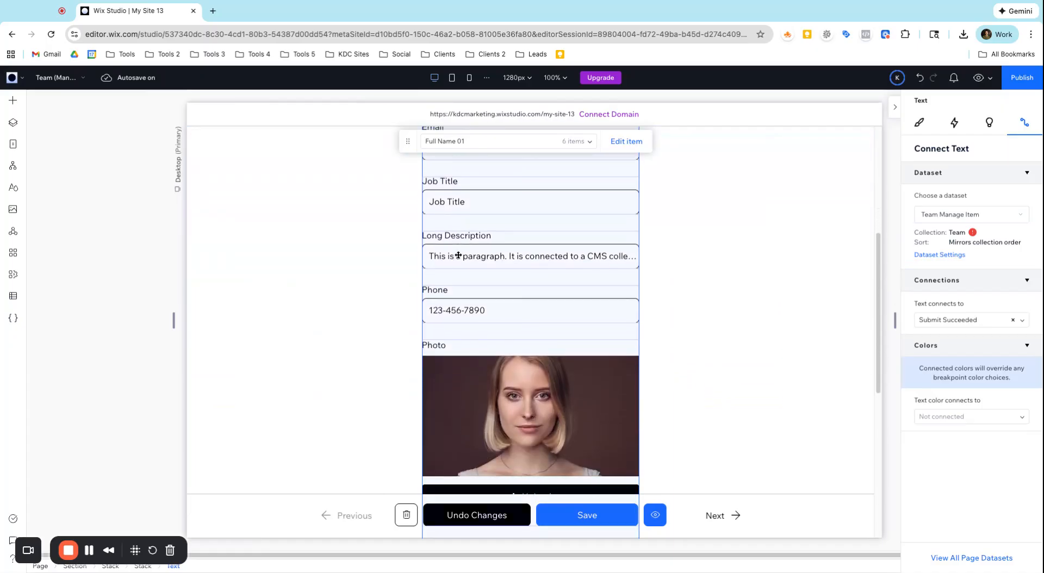
pyautogui.scroll(-3, 507, 275)
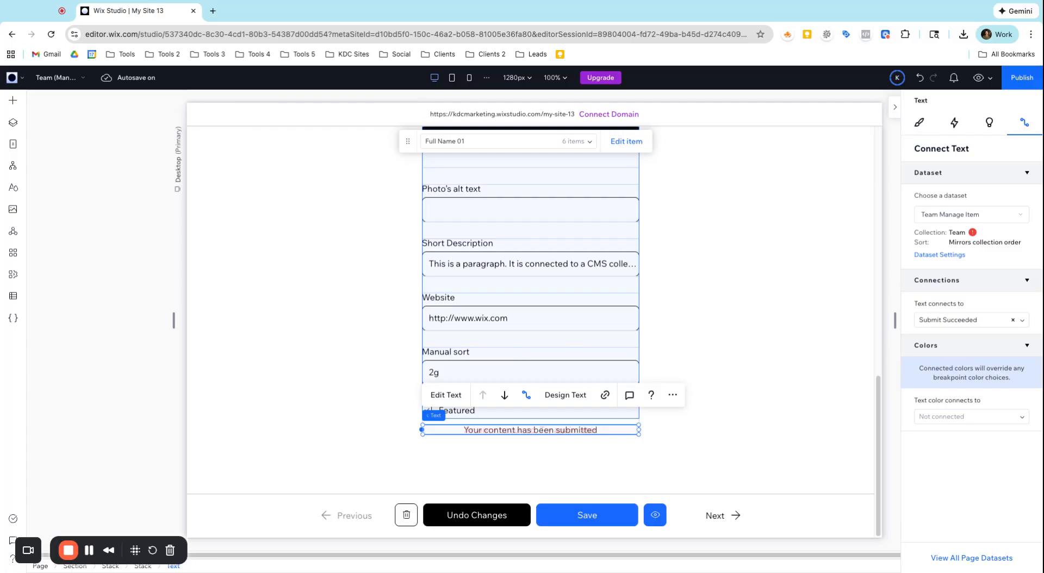
pyautogui.scroll(10, 588, 304)
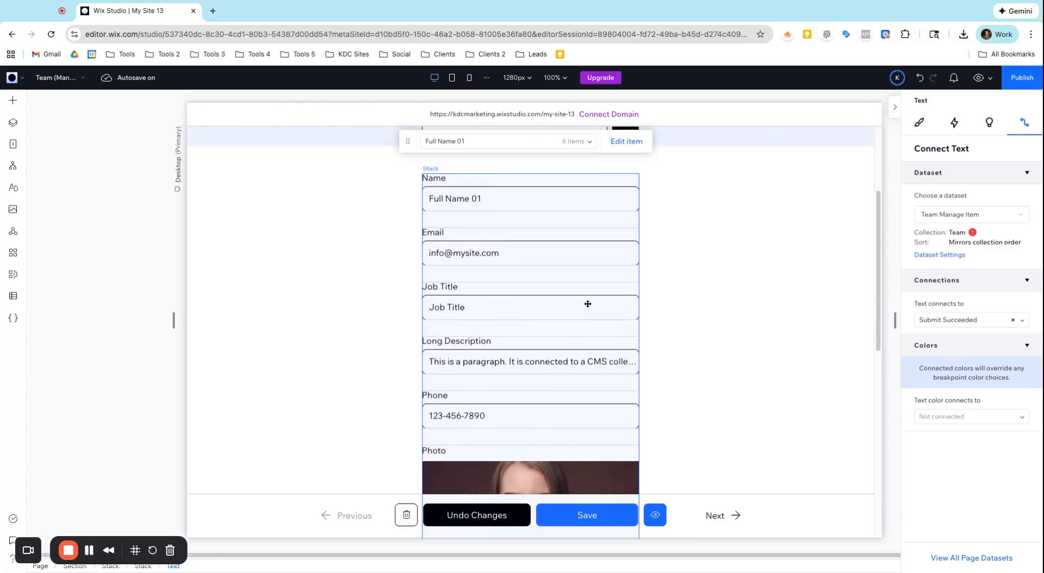
pyautogui.scroll(3, 588, 305)
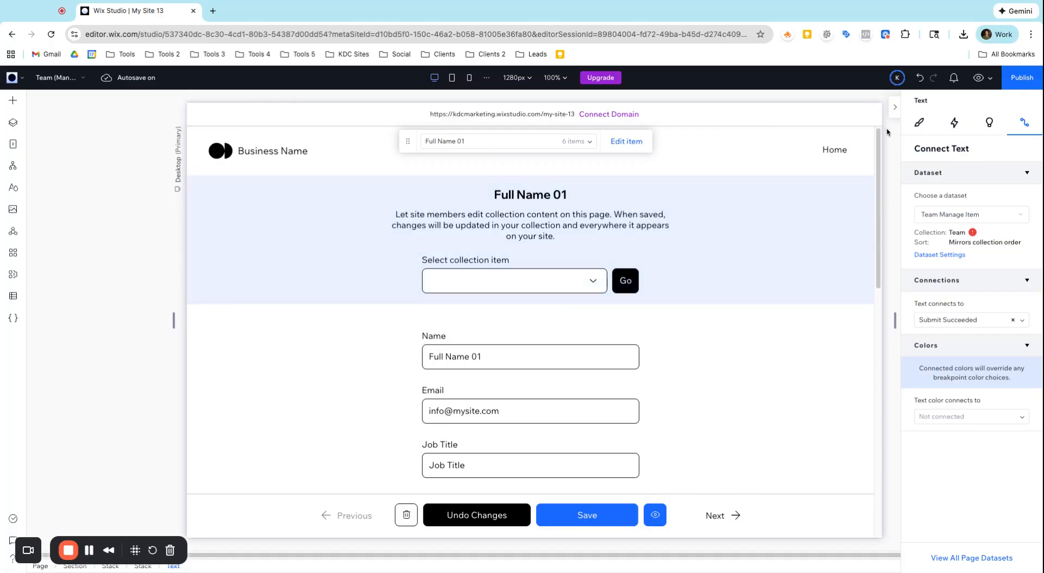
pyautogui.click(981, 78)
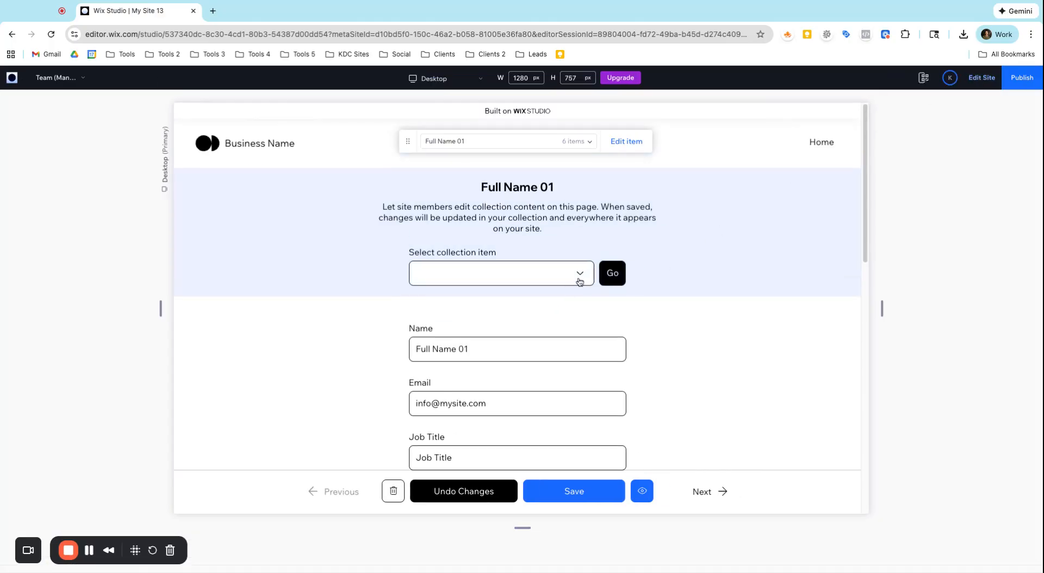
pyautogui.click(580, 281)
pyautogui.scroll(-1, 567, 321)
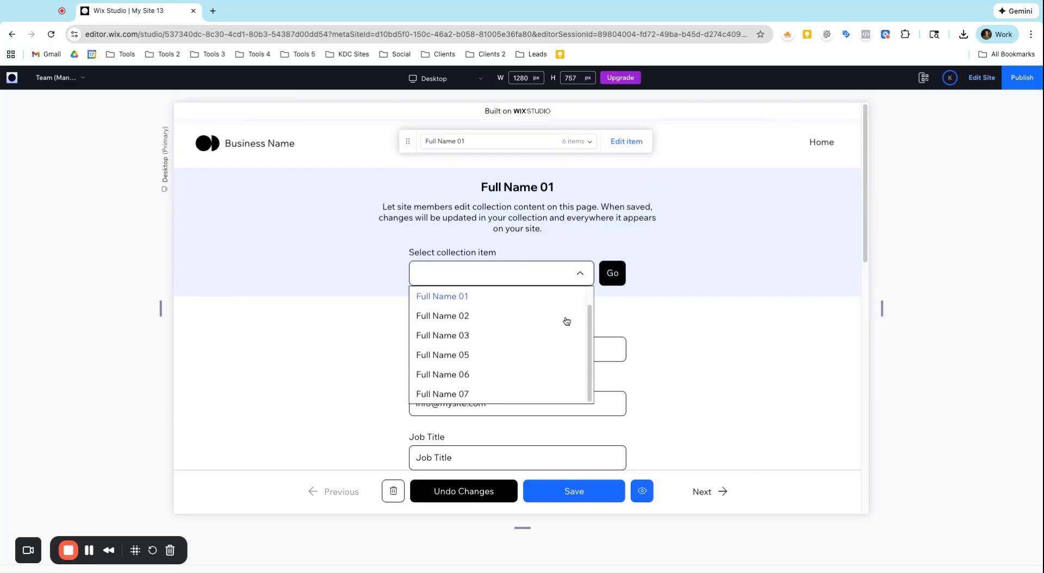
pyautogui.click(498, 317)
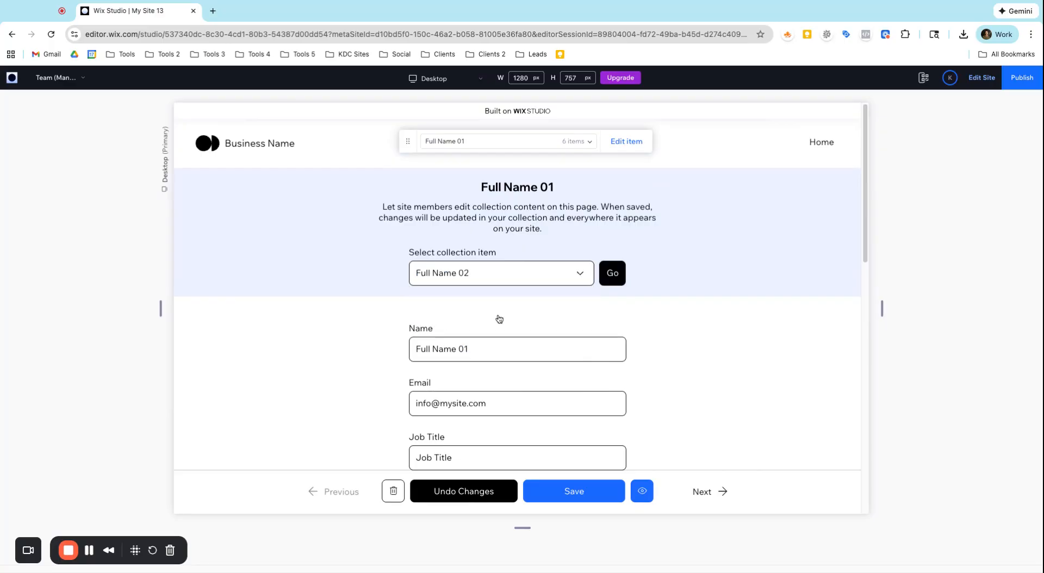
pyautogui.click(613, 274)
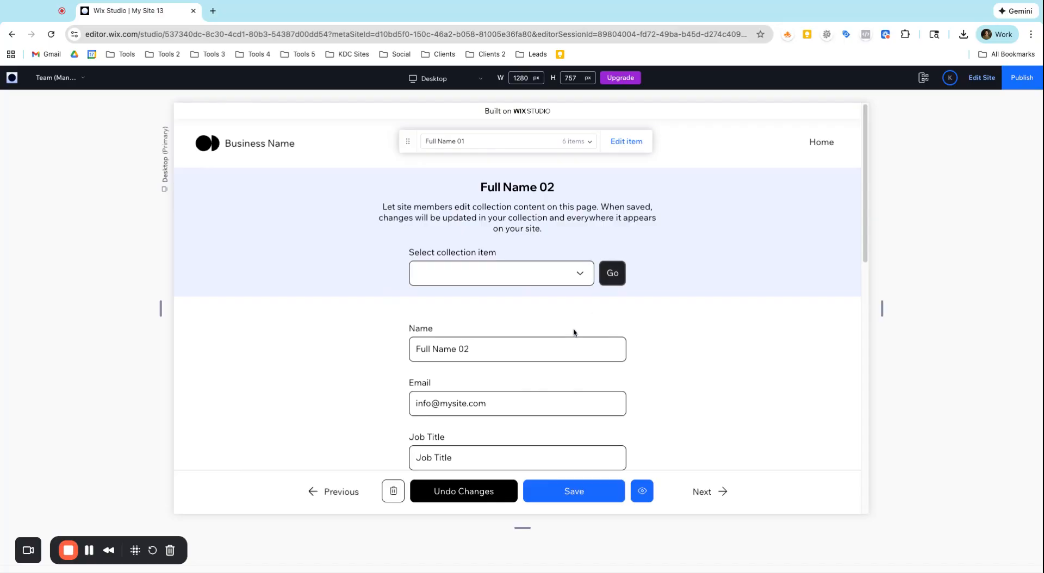
# Examine all form fields of the loaded Full Name 02 item, from Name through Featured
pyautogui.scroll(-4, 574, 332)
pyautogui.scroll(-3, 574, 333)
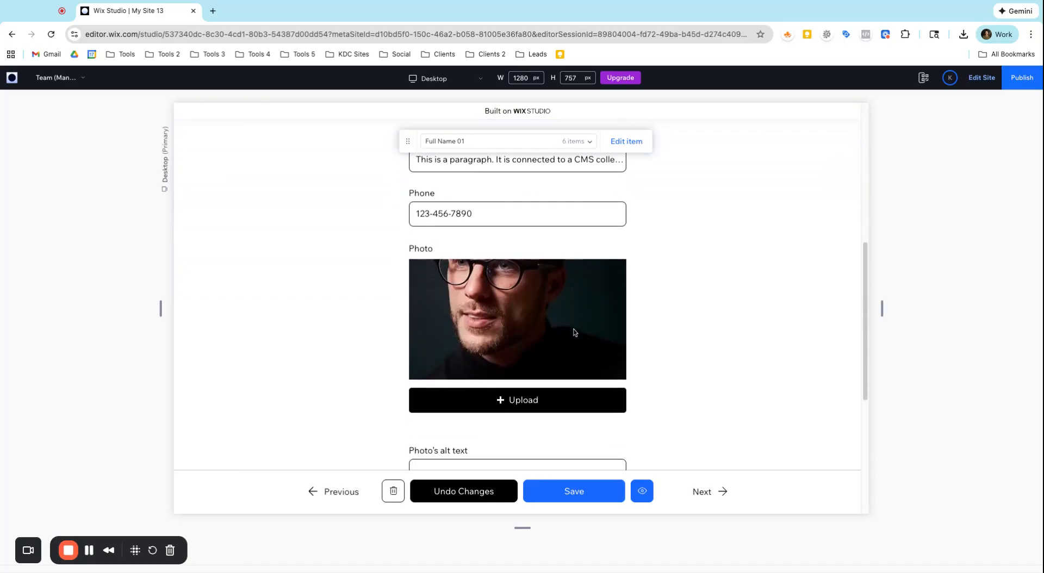
pyautogui.scroll(3, 494, 344)
pyautogui.scroll(3, 494, 345)
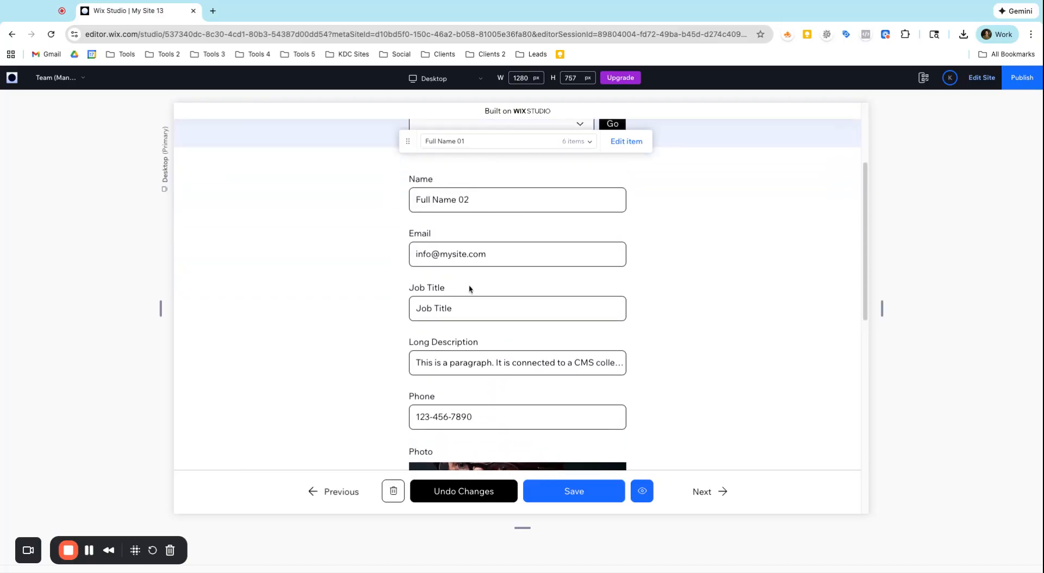
pyautogui.scroll(-5, 470, 289)
pyautogui.scroll(-6, 471, 289)
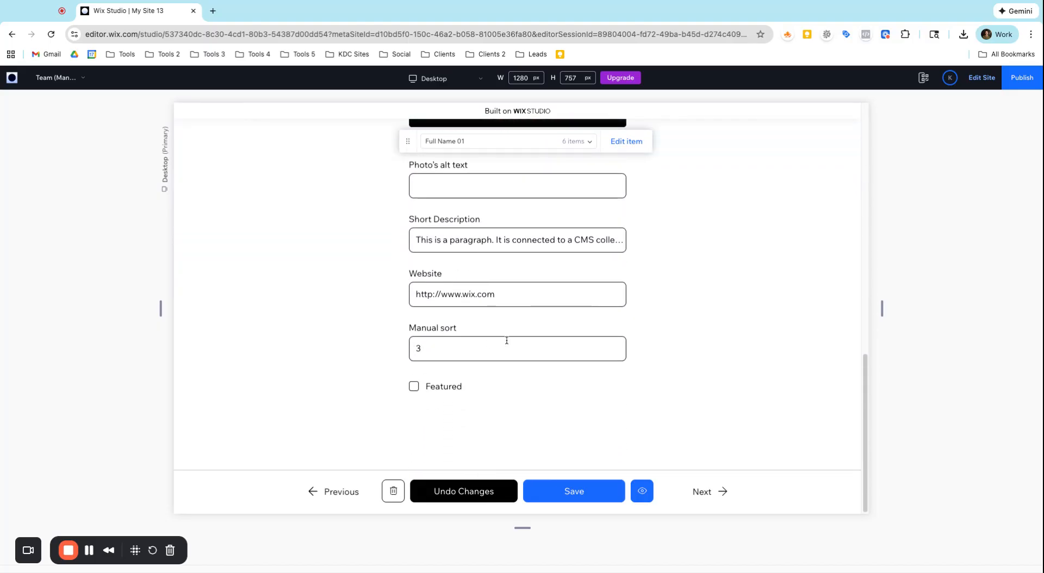
pyautogui.scroll(2, 587, 337)
pyautogui.scroll(3, 587, 336)
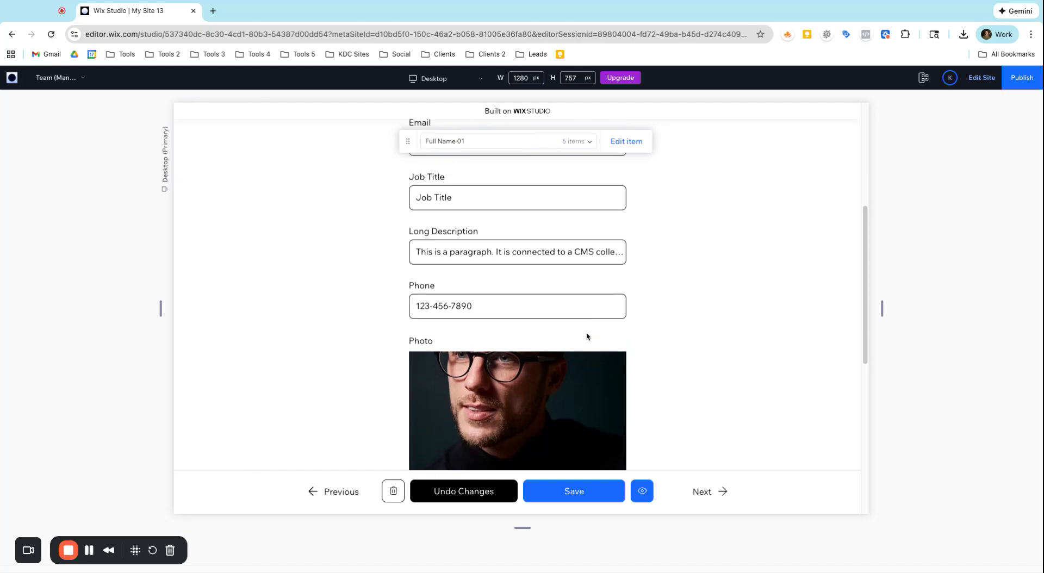
# Set the Full Name 02 item's Job Title to Marketing Manager and save the change
pyautogui.doubleClick(459, 311)
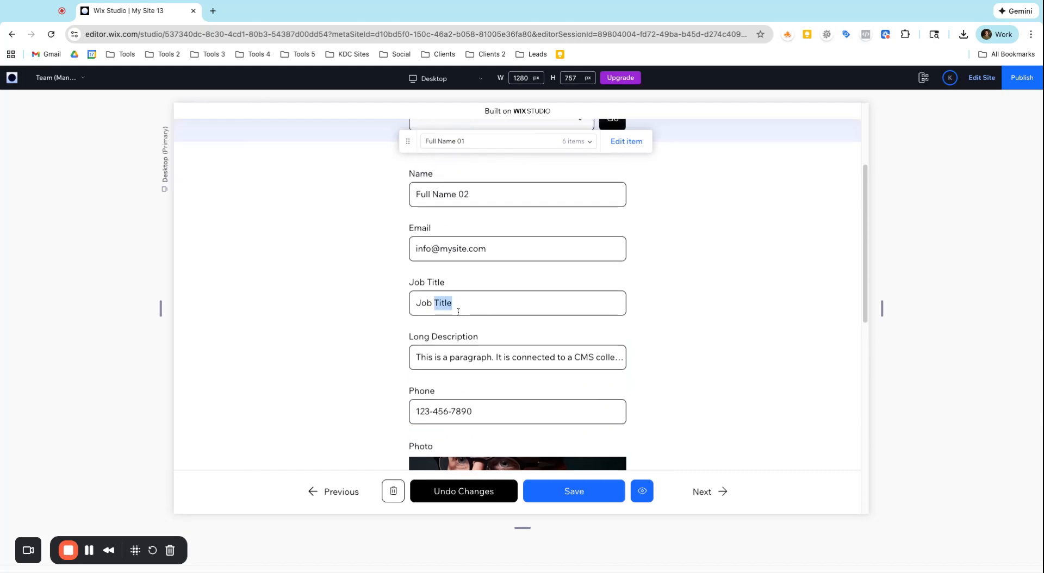
pyautogui.tripleClick(459, 311)
pyautogui.write('<')
pyautogui.write('arketing Manager')
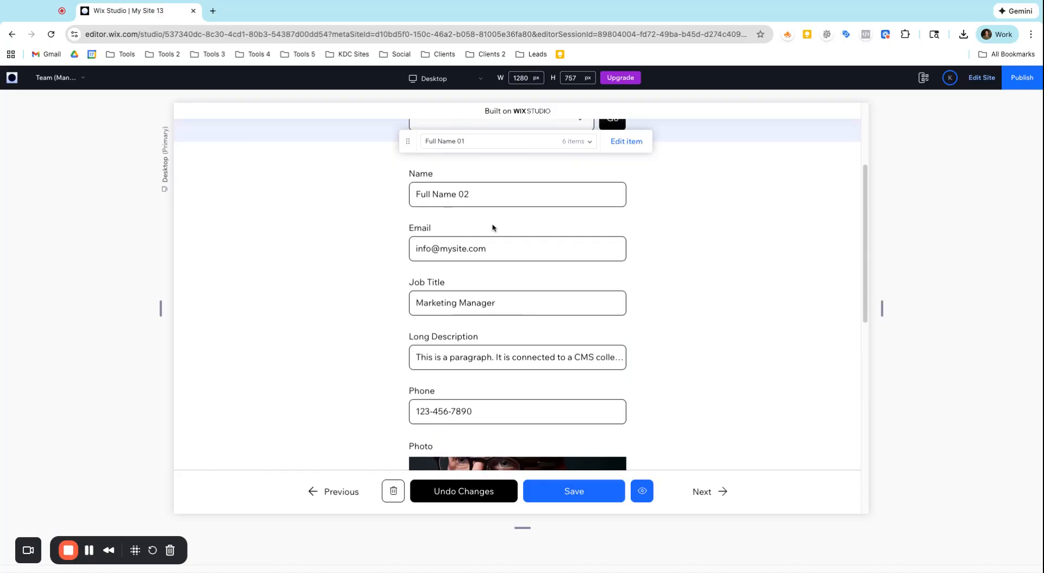
pyautogui.scroll(-2, 493, 226)
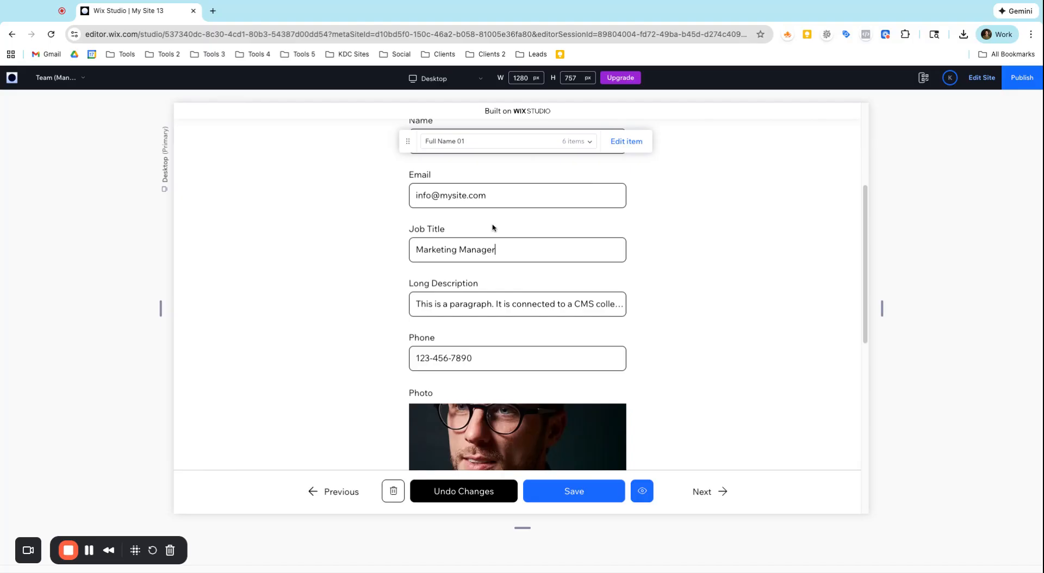
pyautogui.click(593, 494)
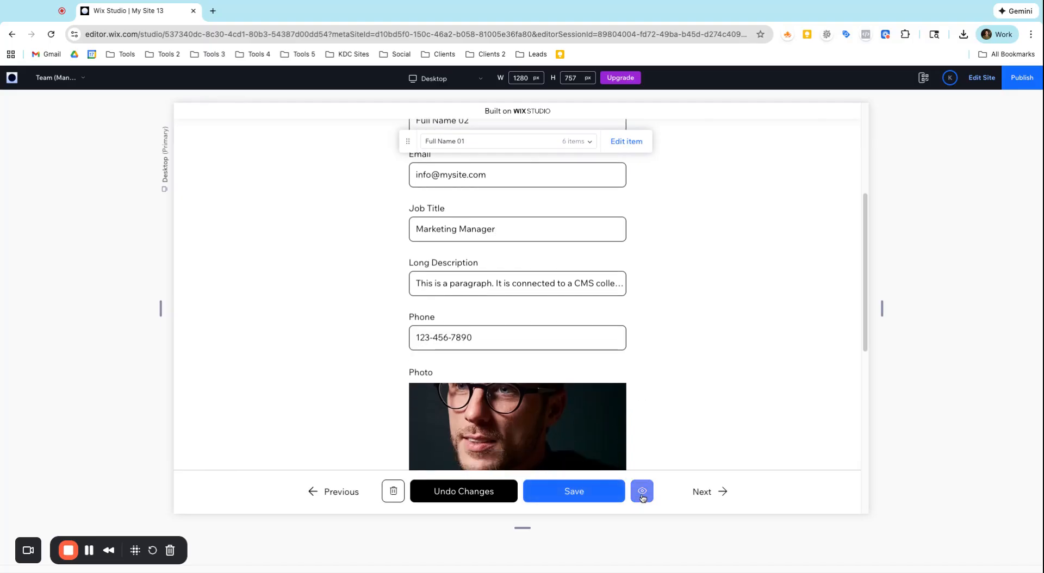
# Leave the preview, check the item's Job Title in the Team collection in the CMS, and return to the page editor
pyautogui.scroll(5, 619, 357)
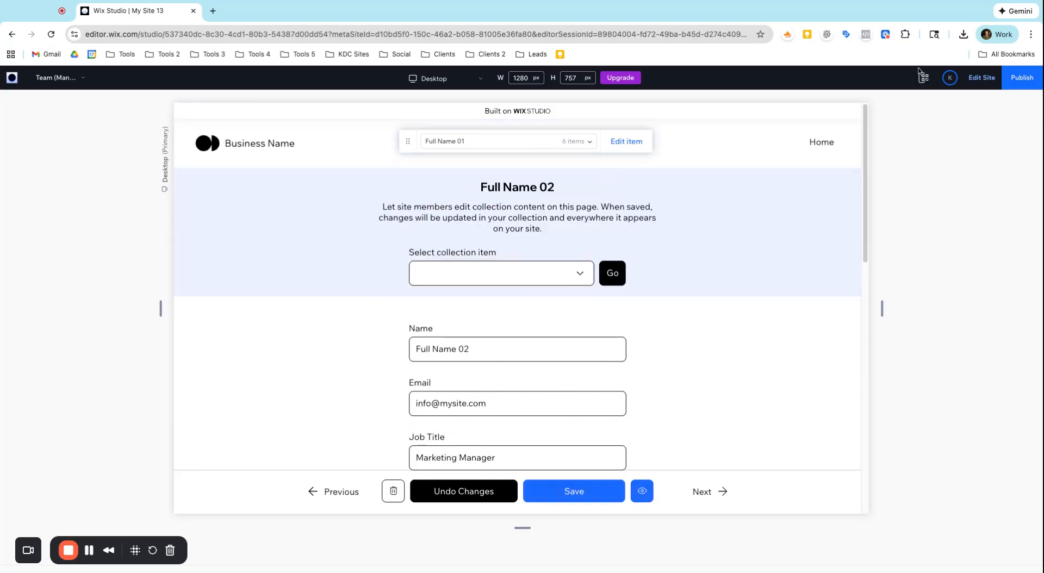
pyautogui.click(973, 85)
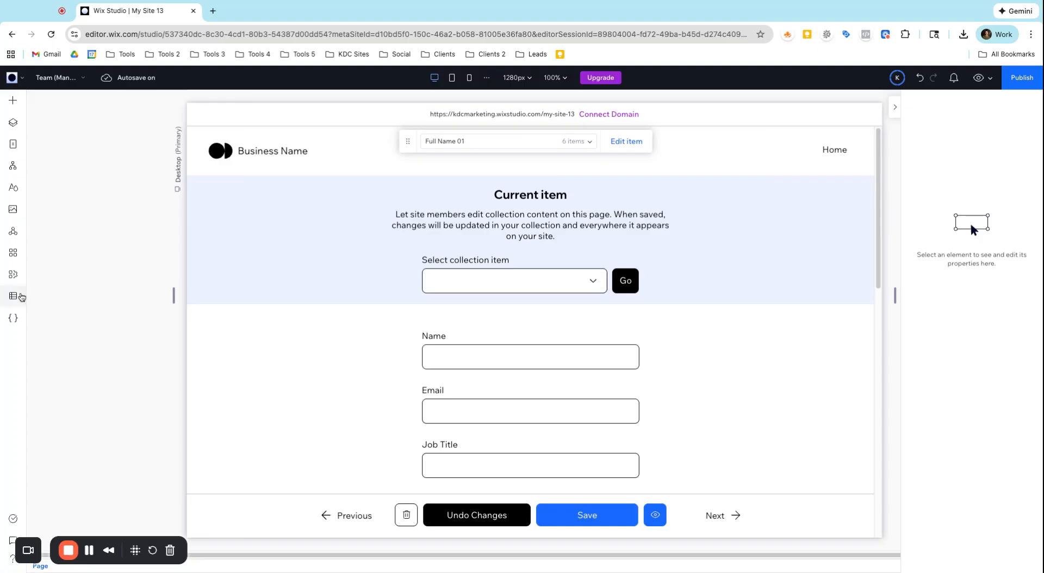
pyautogui.click(16, 296)
pyautogui.click(103, 131)
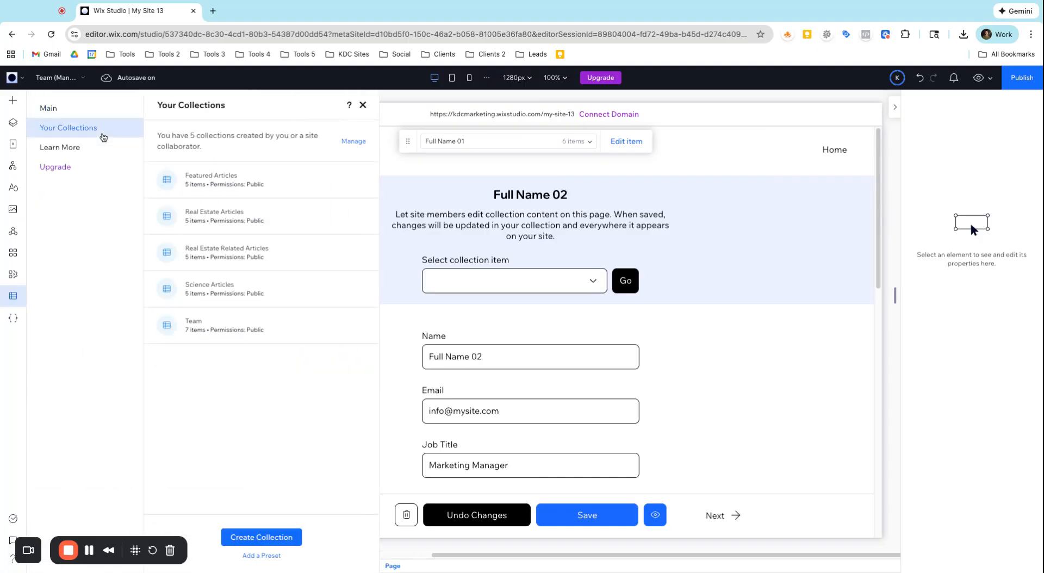
pyautogui.click(256, 327)
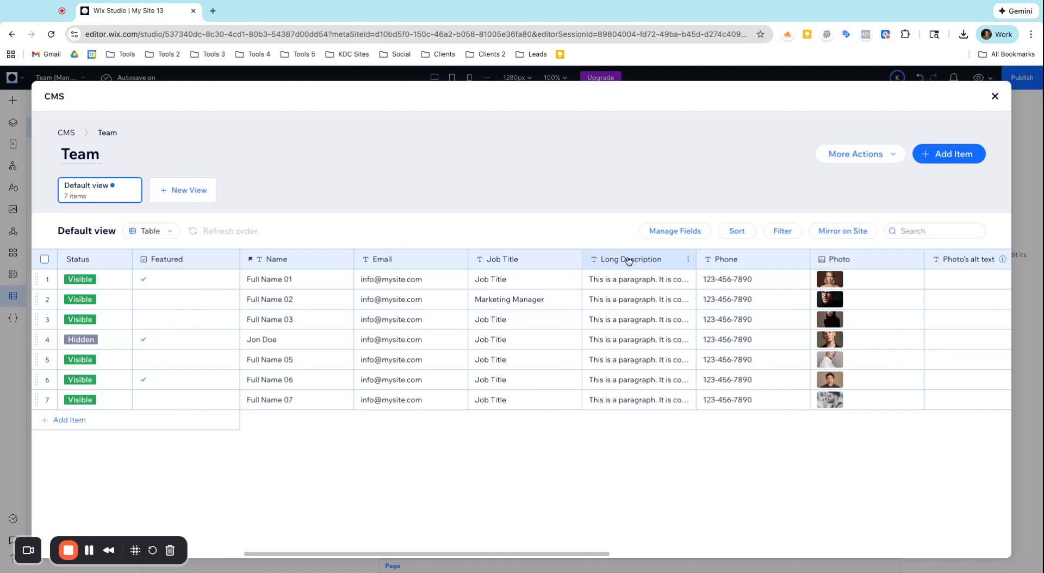
pyautogui.click(997, 97)
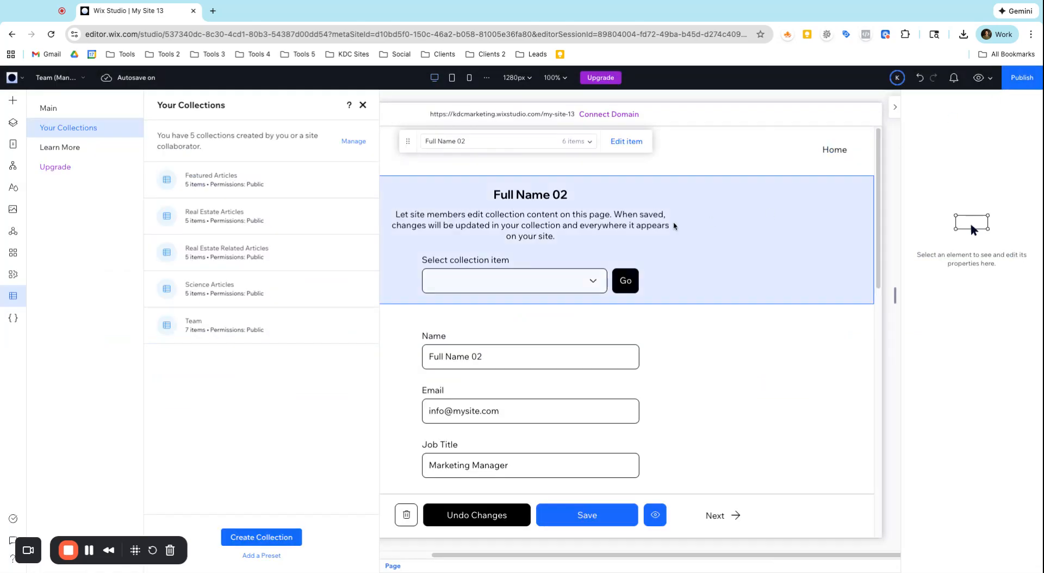
# Preview the Manage Item page again and choose the Full Name 02 item as the one to edit
pyautogui.click(977, 78)
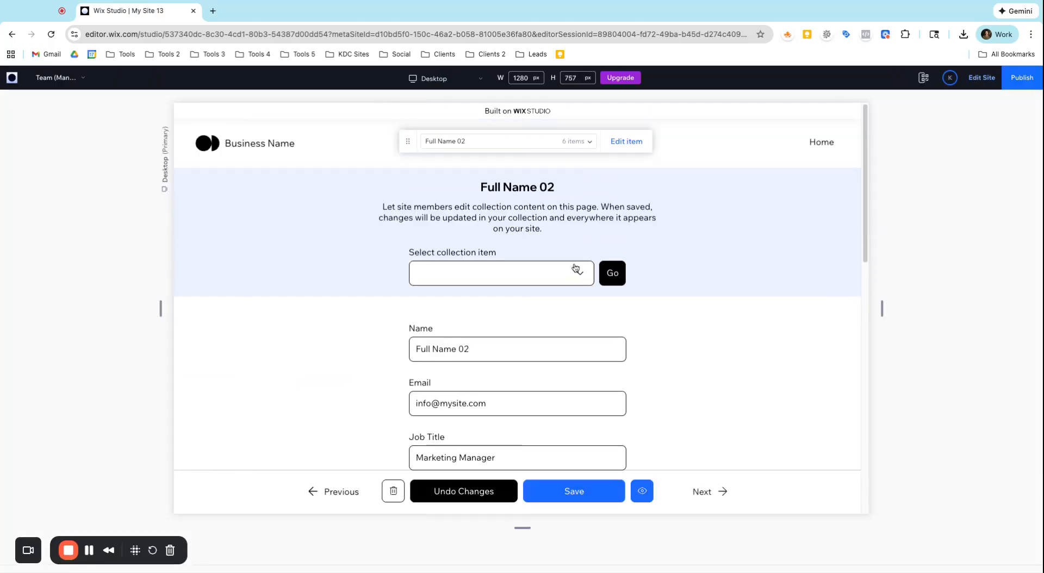
pyautogui.click(576, 271)
pyautogui.click(518, 334)
pyautogui.click(611, 272)
pyautogui.scroll(-3, 590, 333)
pyautogui.scroll(-5, 590, 334)
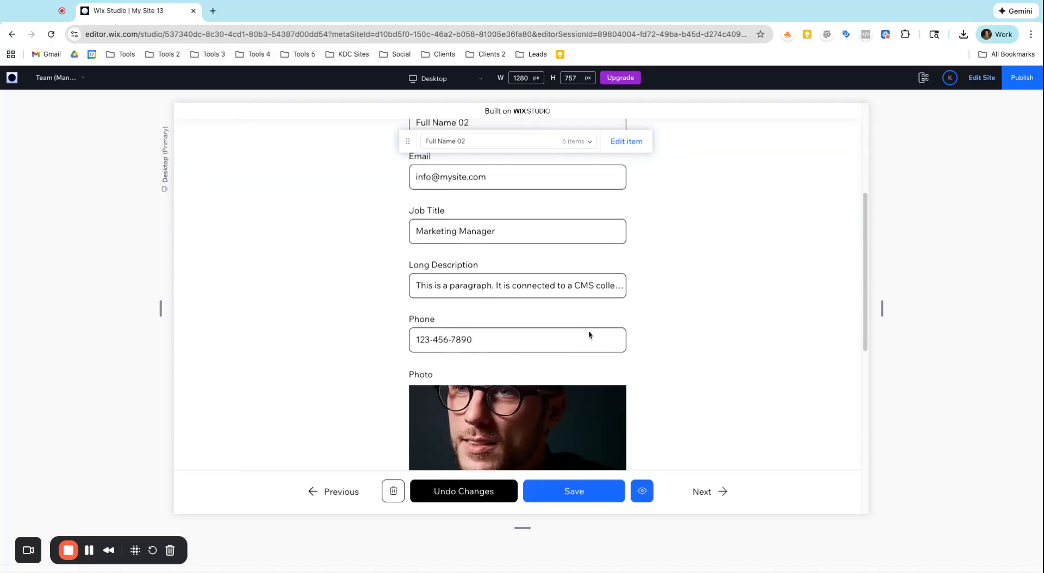
# Replace the item's Name with a person's full name and save the change
pyautogui.scroll(6, 587, 333)
pyautogui.tripleClick(482, 297)
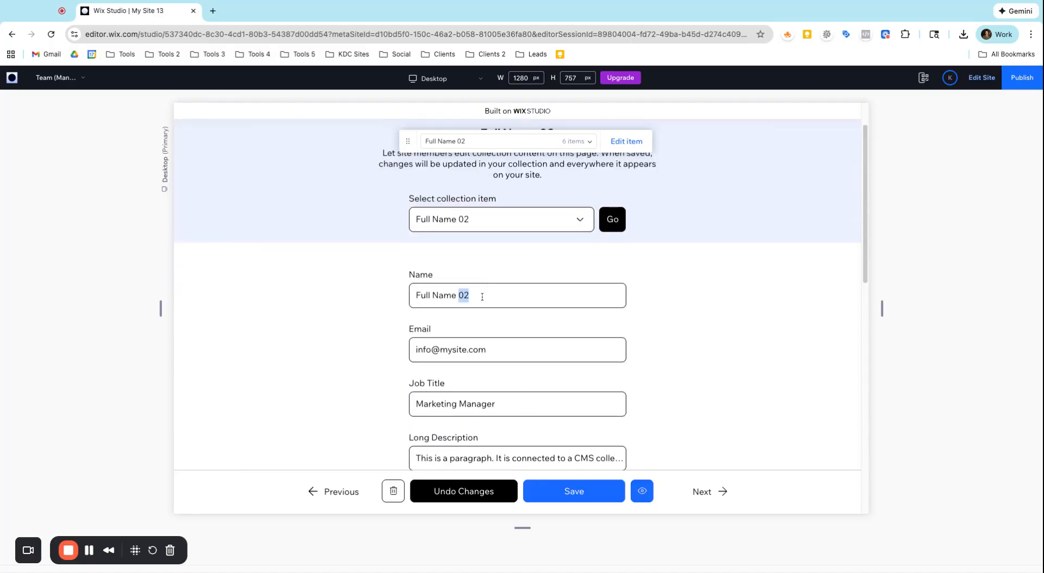
pyautogui.write('Jone')
pyautogui.write(' Doe')
pyautogui.click(606, 500)
pyautogui.scroll(-8, 585, 280)
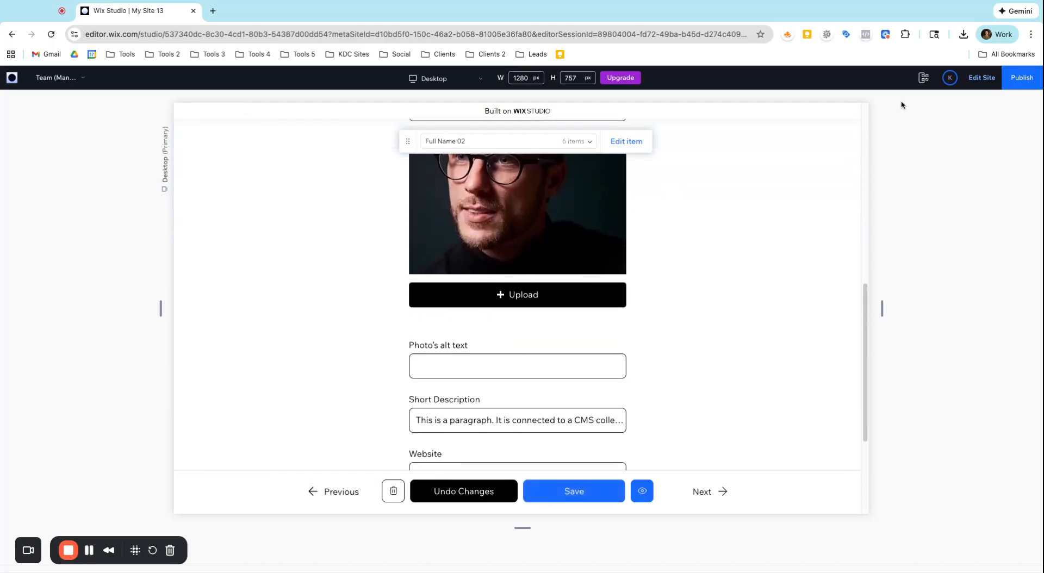
# Leave the preview, check the item's Name in the Team collection in the CMS, and close the collection
pyautogui.click(982, 78)
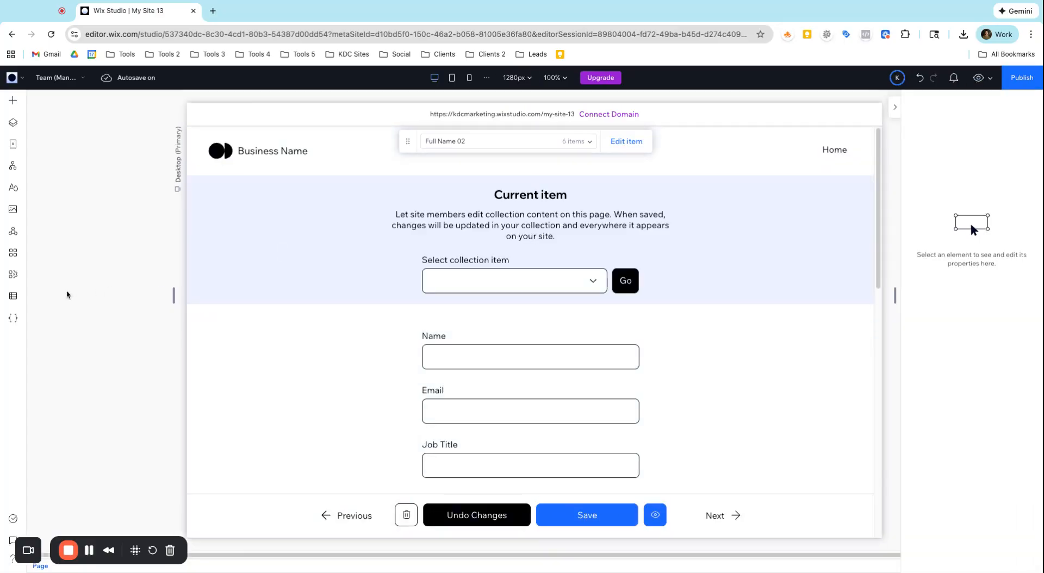
pyautogui.click(13, 296)
pyautogui.click(107, 135)
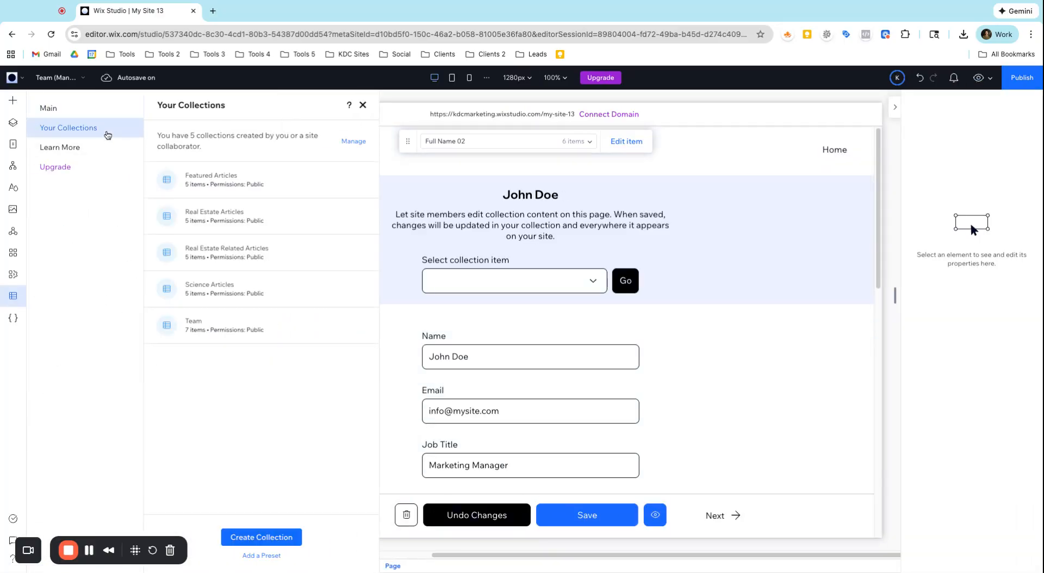
pyautogui.click(261, 335)
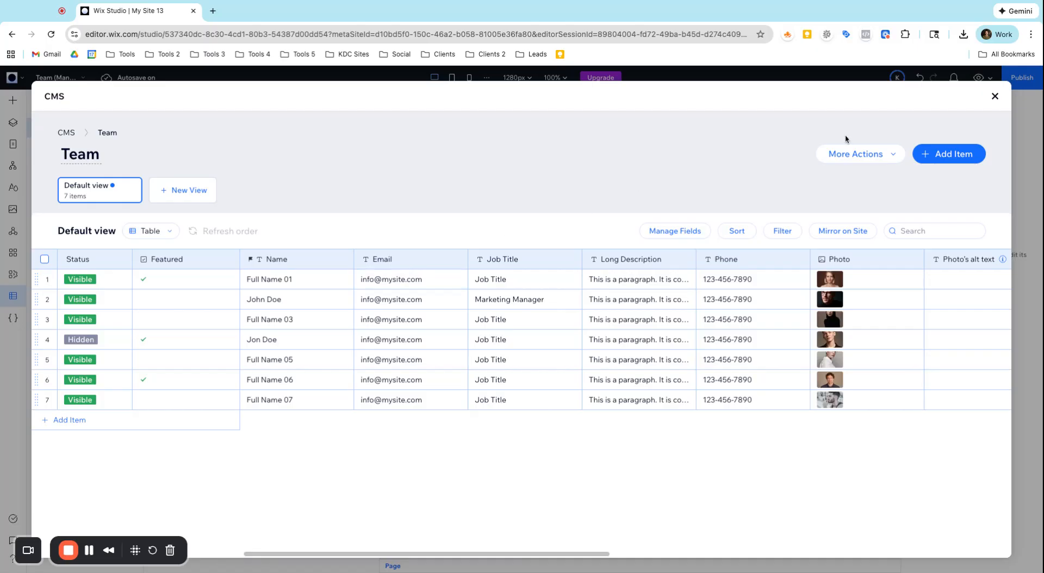
pyautogui.click(996, 97)
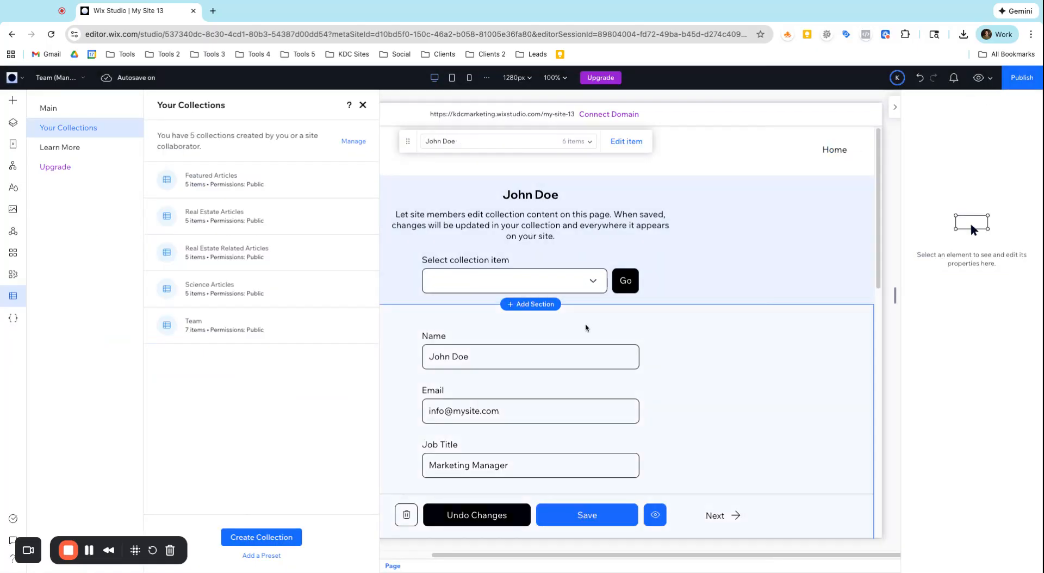
# Review the edited item's fields on the Manage Item page, and select the section containing the collection item selector
pyautogui.scroll(-3, 586, 326)
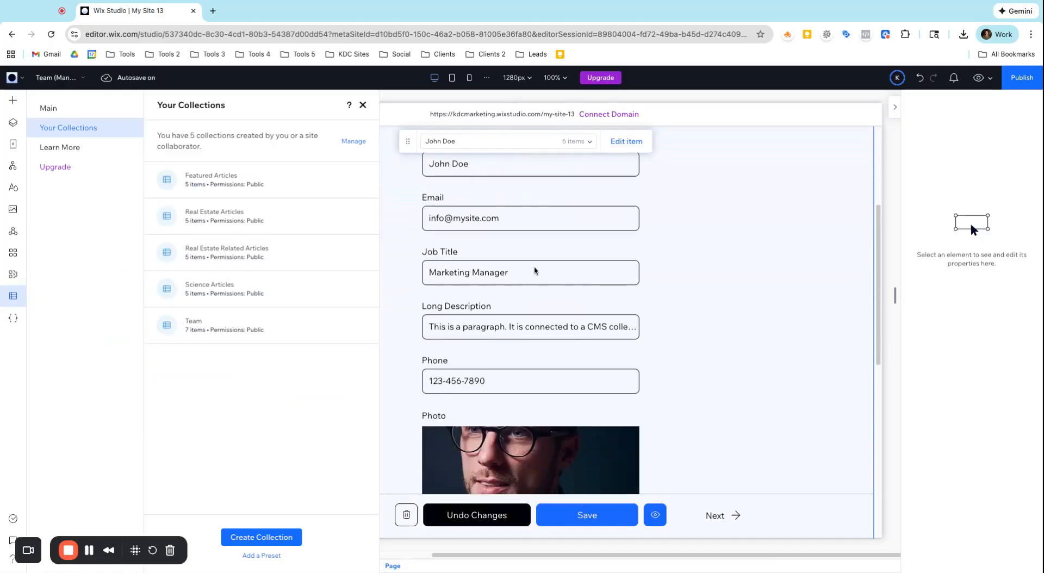
pyautogui.scroll(2, 536, 269)
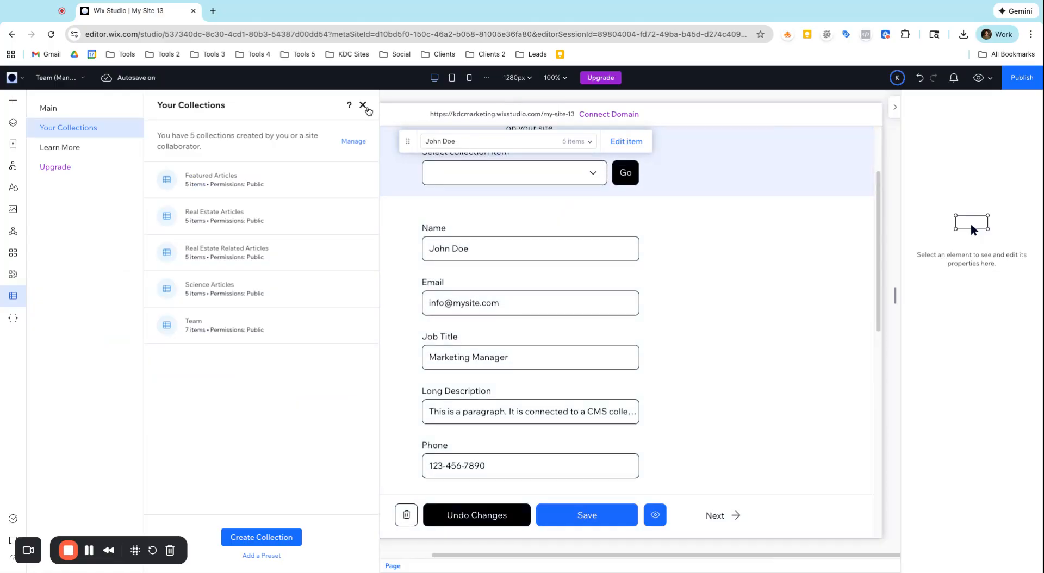
pyautogui.click(362, 105)
pyautogui.click(445, 212)
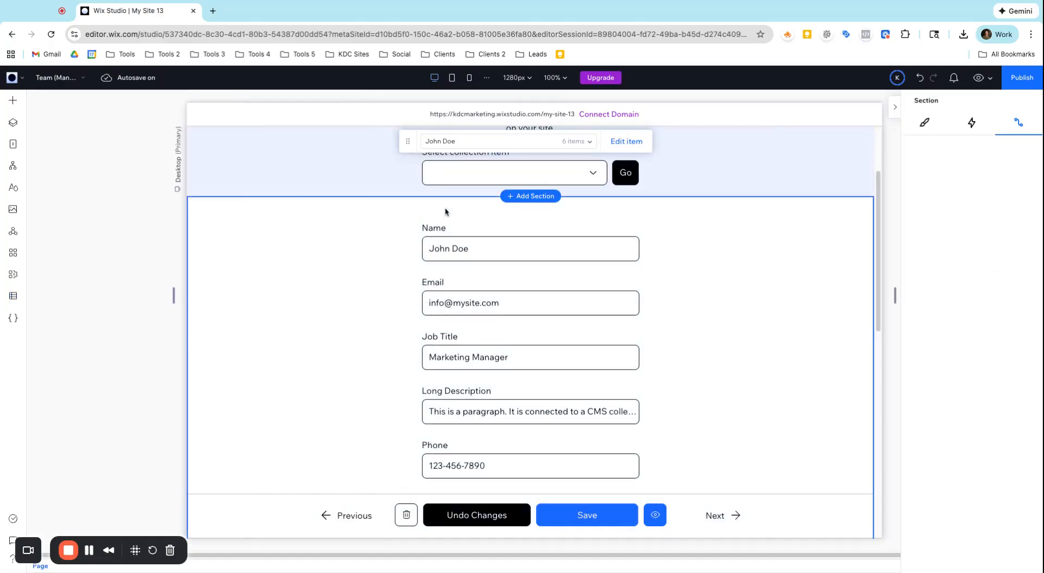
pyautogui.click(382, 176)
pyautogui.scroll(2, 770, 228)
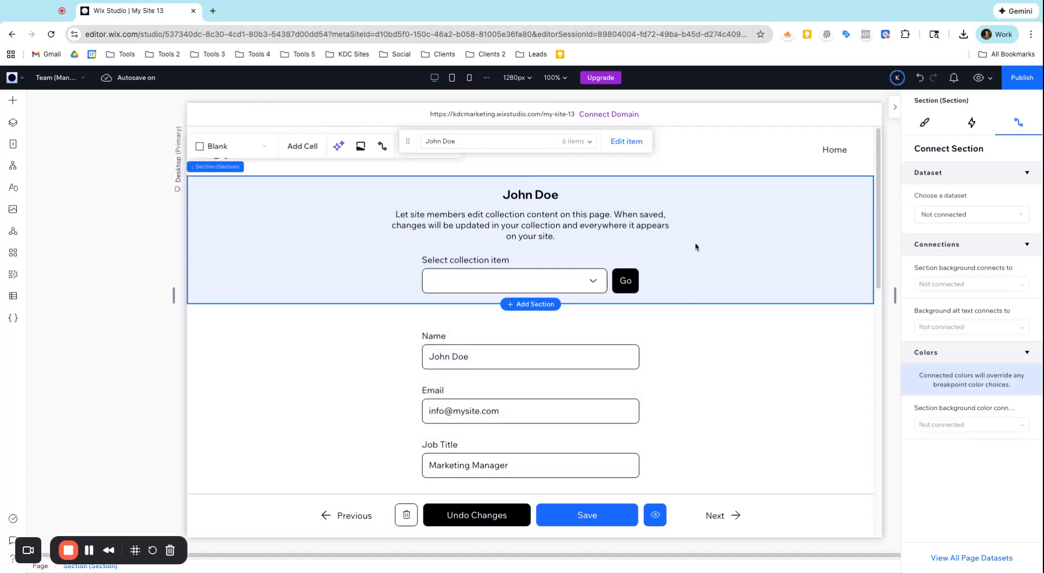
# Reopen the Team collection in the CMS to review its items
pyautogui.click(14, 299)
pyautogui.click(82, 129)
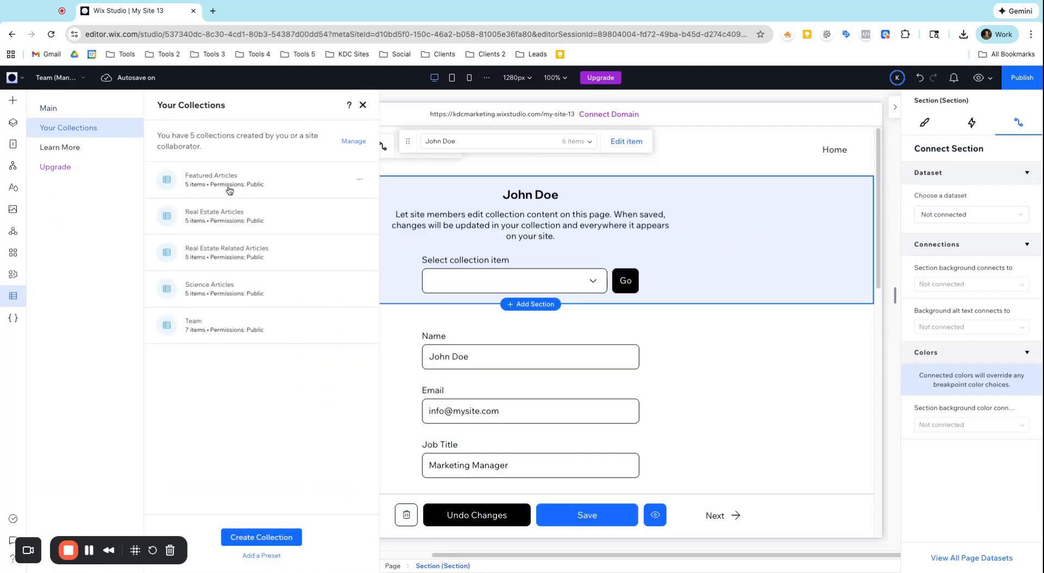
pyautogui.click(278, 324)
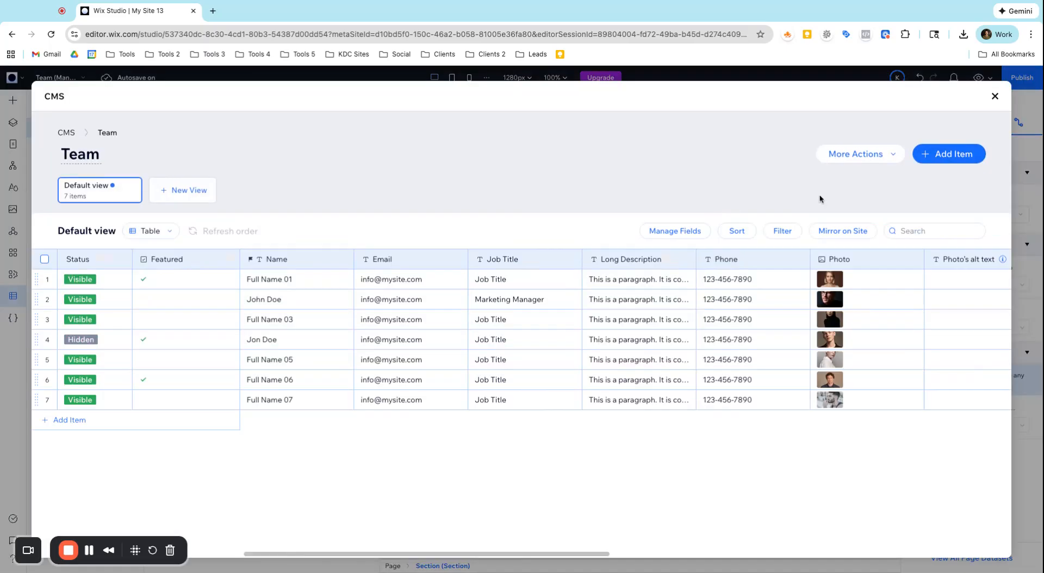
# Review the Team collection's settings and its permissions and privacy options, and go to the Manage Item page named in the permissions notice
pyautogui.click(851, 154)
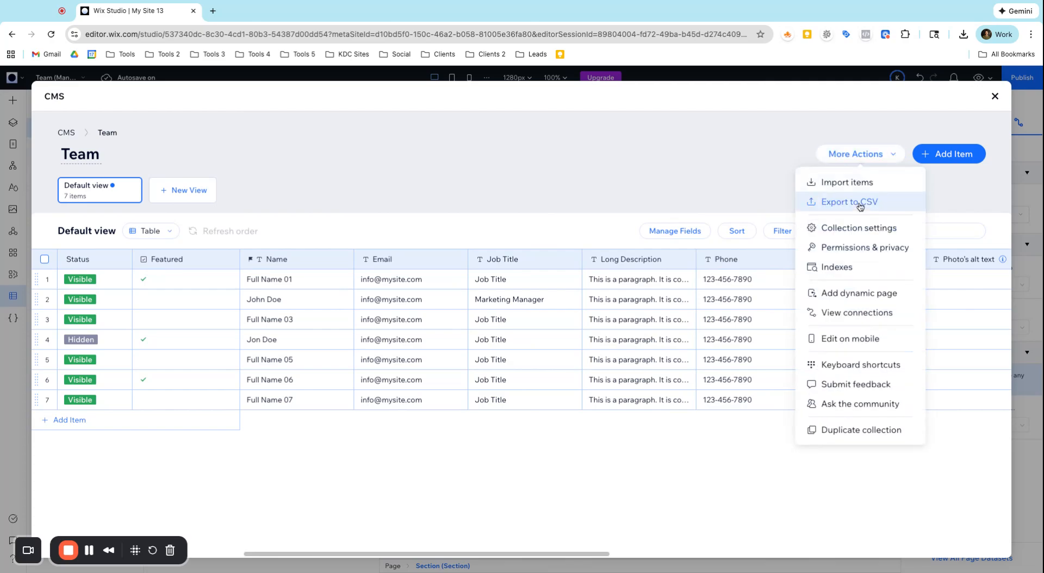
pyautogui.click(859, 228)
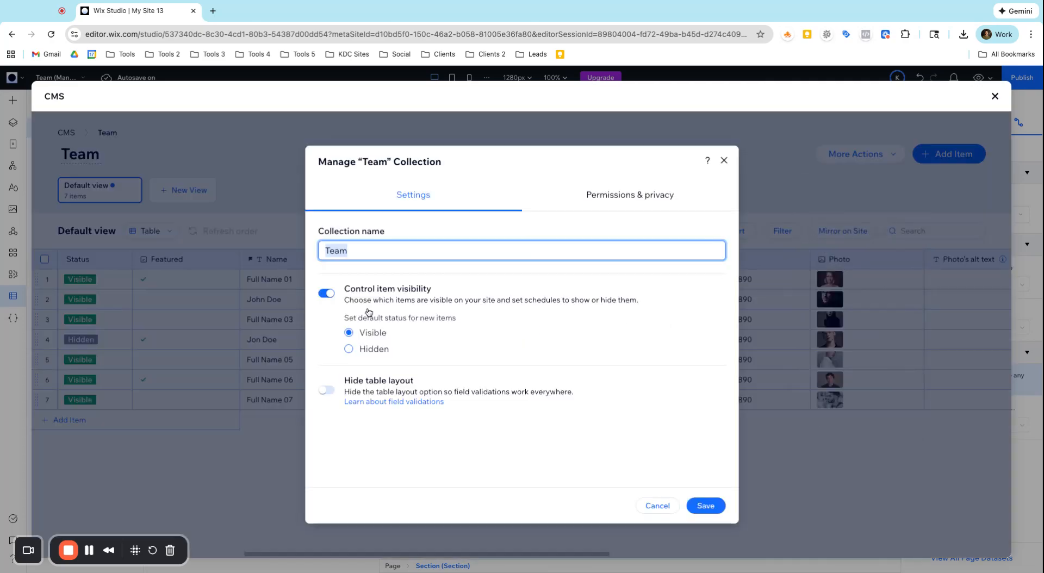
pyautogui.click(592, 197)
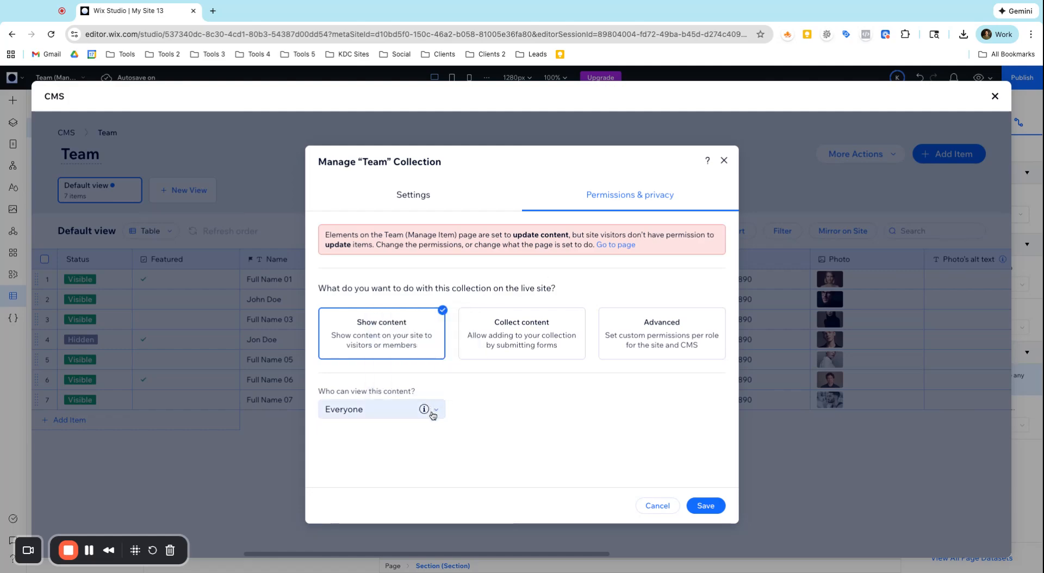
pyautogui.click(619, 245)
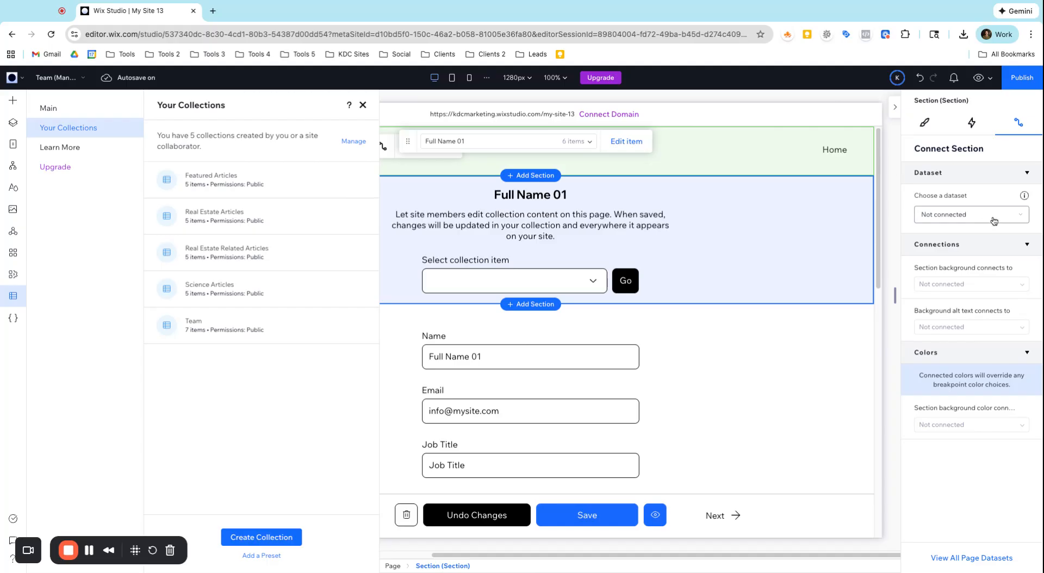
# Select the Name text input on the Manage Item page and open the settings of its connected Team Manage Item dataset
pyautogui.click(534, 350)
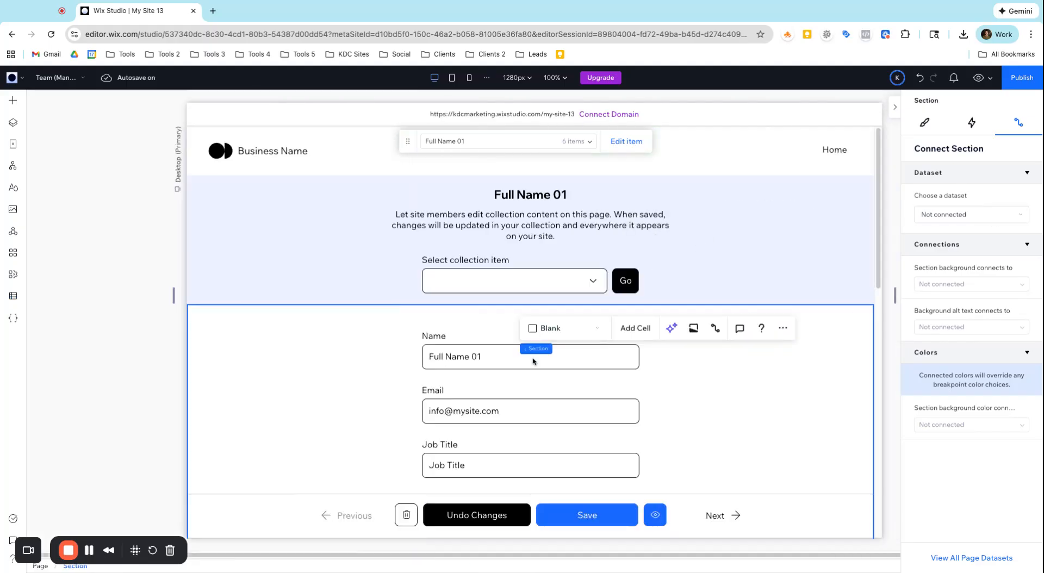
pyautogui.click(522, 366)
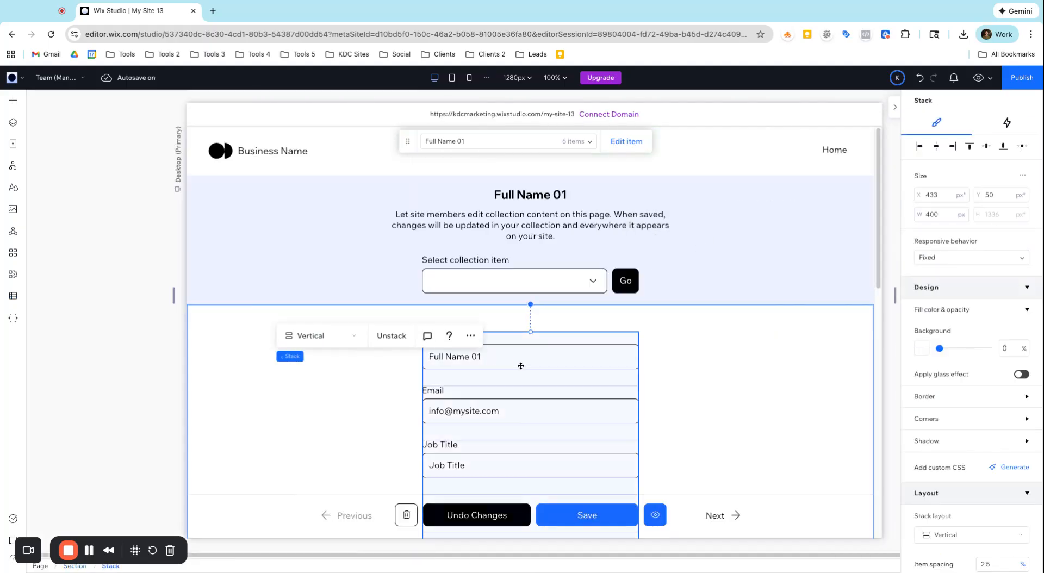
pyautogui.click(585, 359)
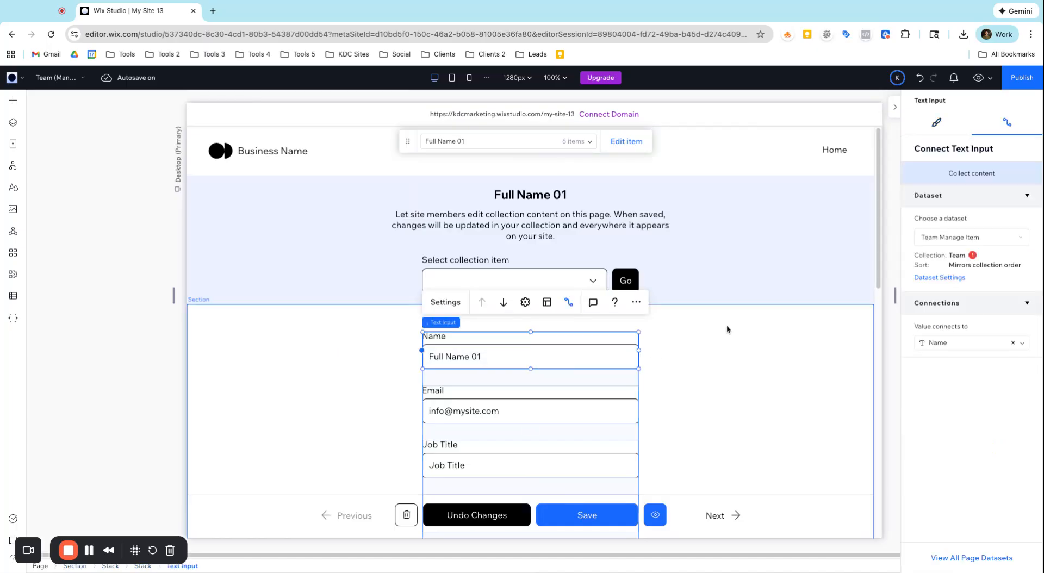
pyautogui.click(956, 278)
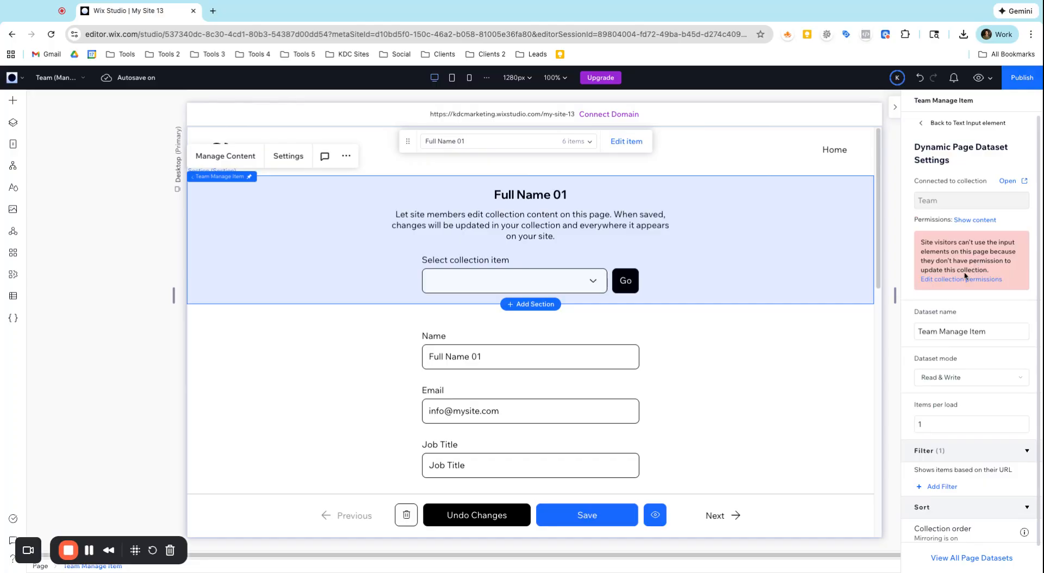
pyautogui.scroll(-1, 971, 321)
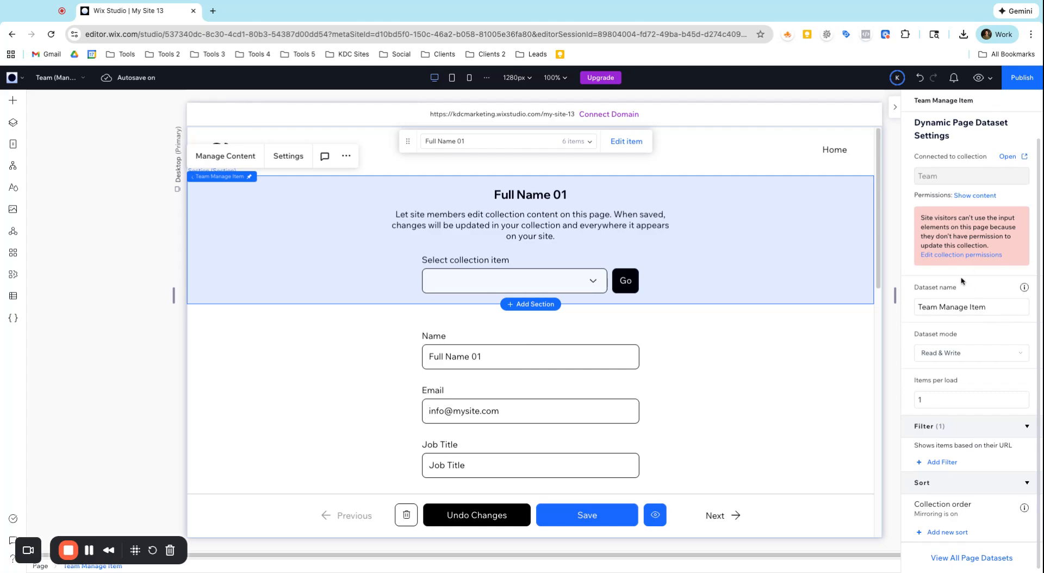
pyautogui.scroll(1, 948, 263)
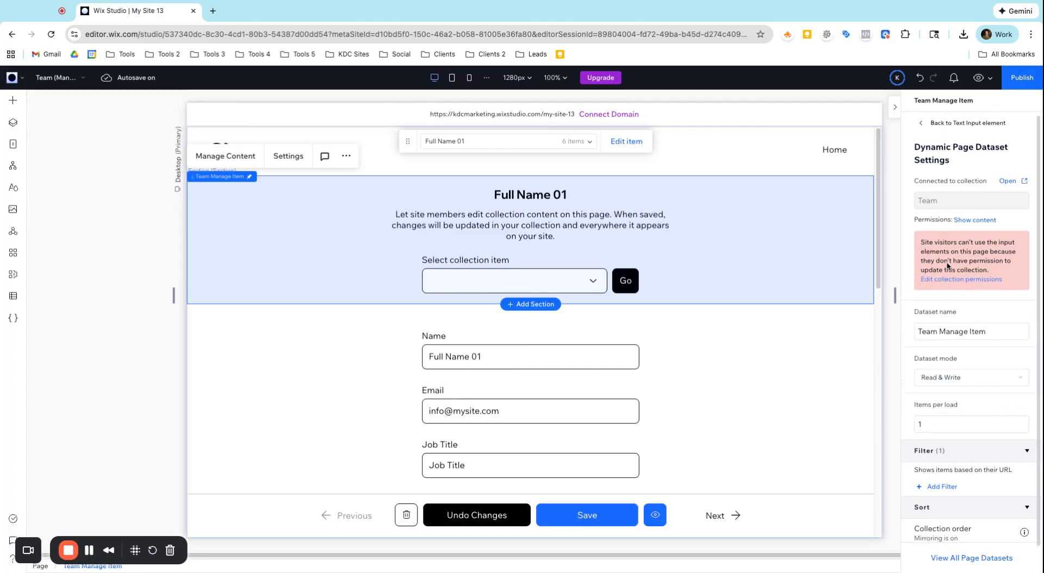
# Open the Team collection's permissions from the dataset settings and switch its live-site use to Advanced
pyautogui.click(947, 281)
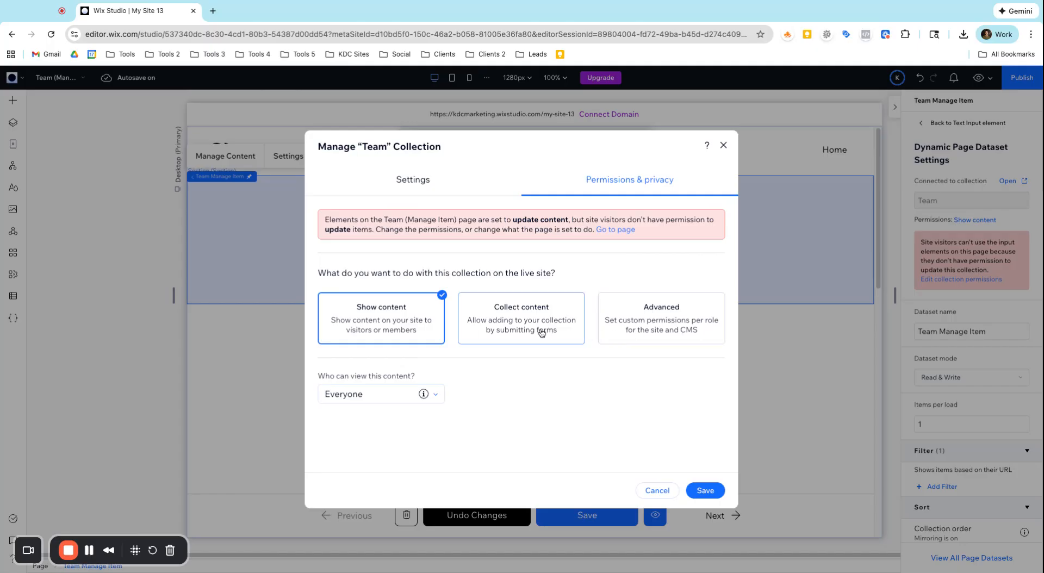
pyautogui.click(488, 339)
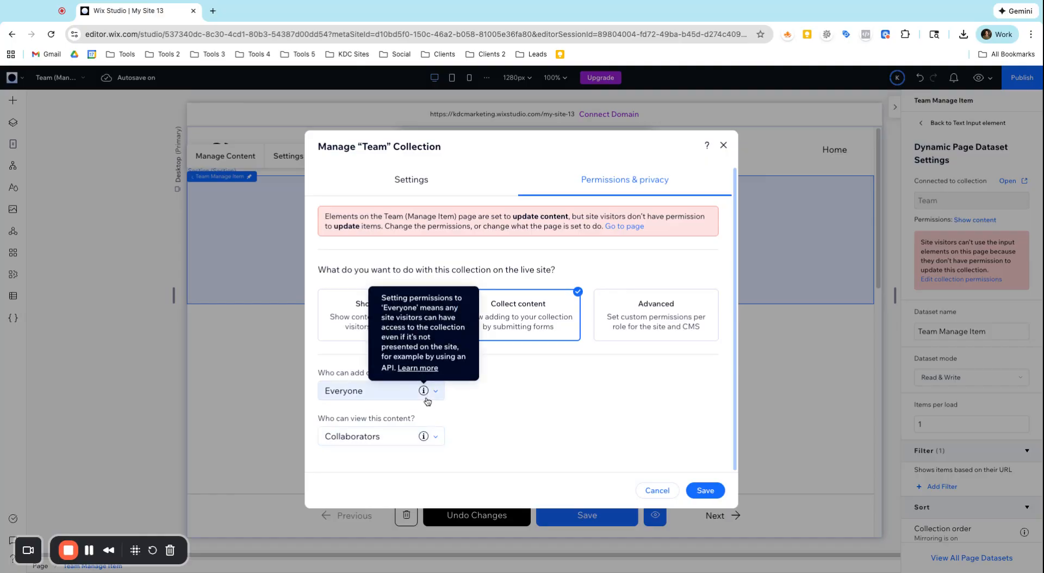
pyautogui.click(617, 339)
pyautogui.scroll(-2, 554, 353)
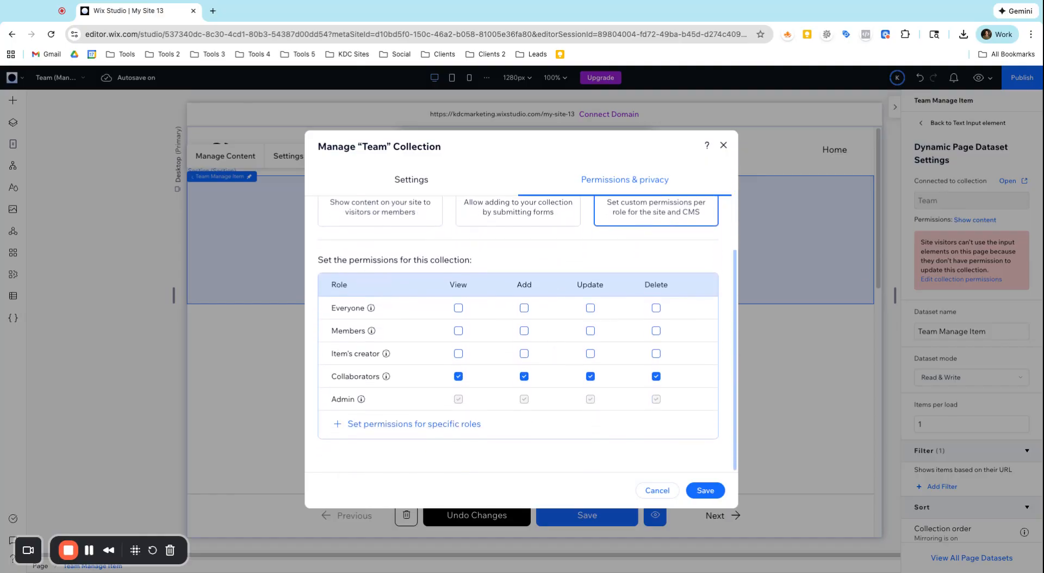
pyautogui.scroll(1, 544, 348)
pyautogui.scroll(-1, 544, 348)
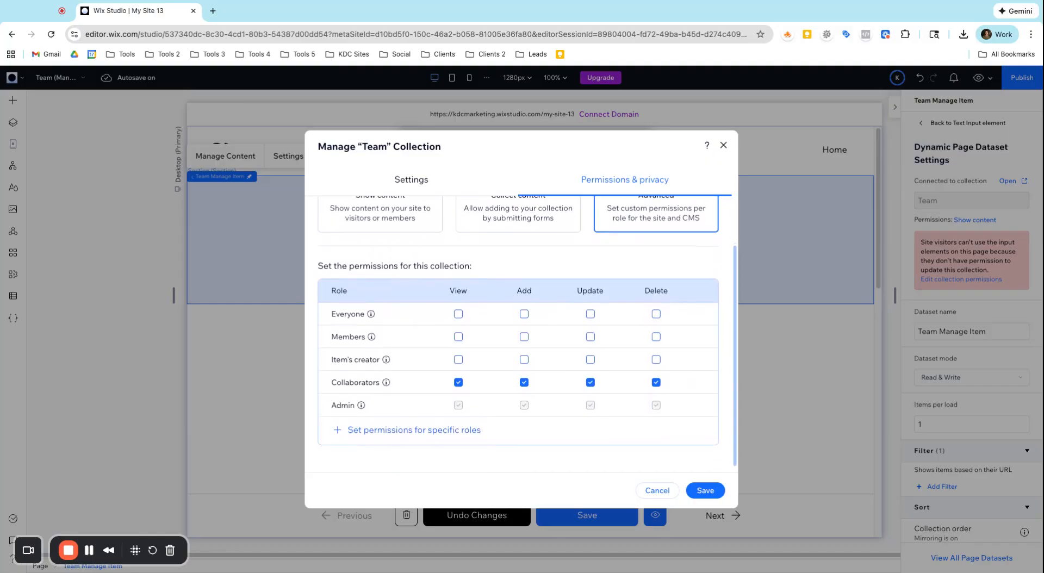
# Allow Everyone to view the collection and Members to add, update and delete items, and save the permissions
pyautogui.click(458, 314)
pyautogui.click(524, 338)
pyautogui.click(590, 337)
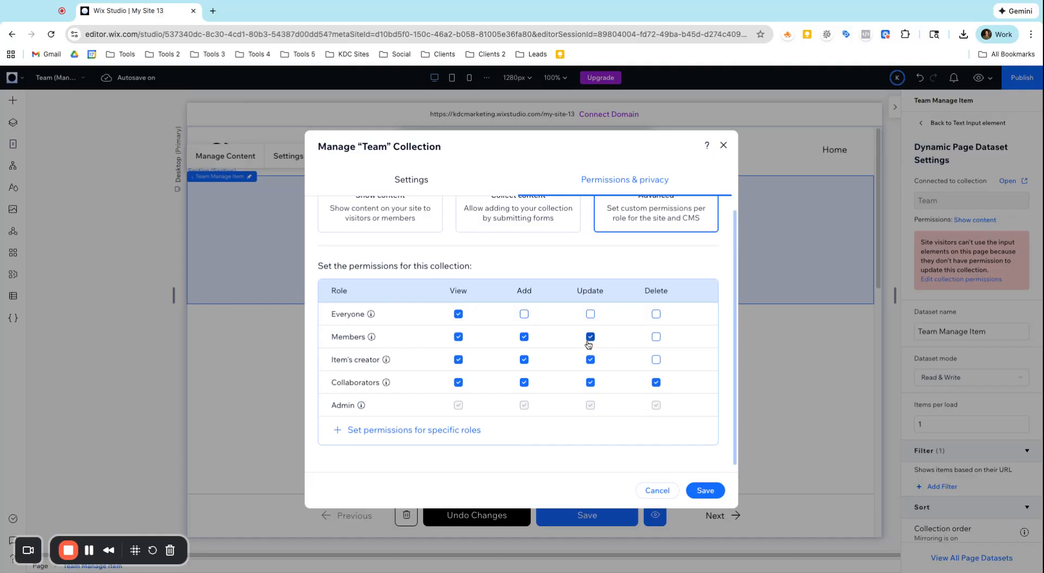
pyautogui.click(656, 337)
pyautogui.moveTo(386, 388)
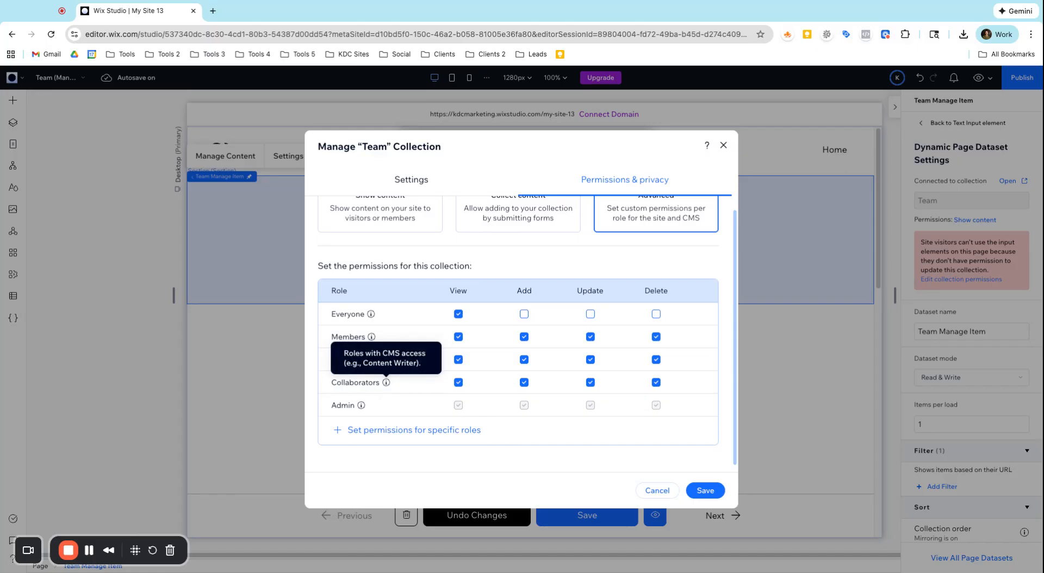
pyautogui.moveTo(390, 360)
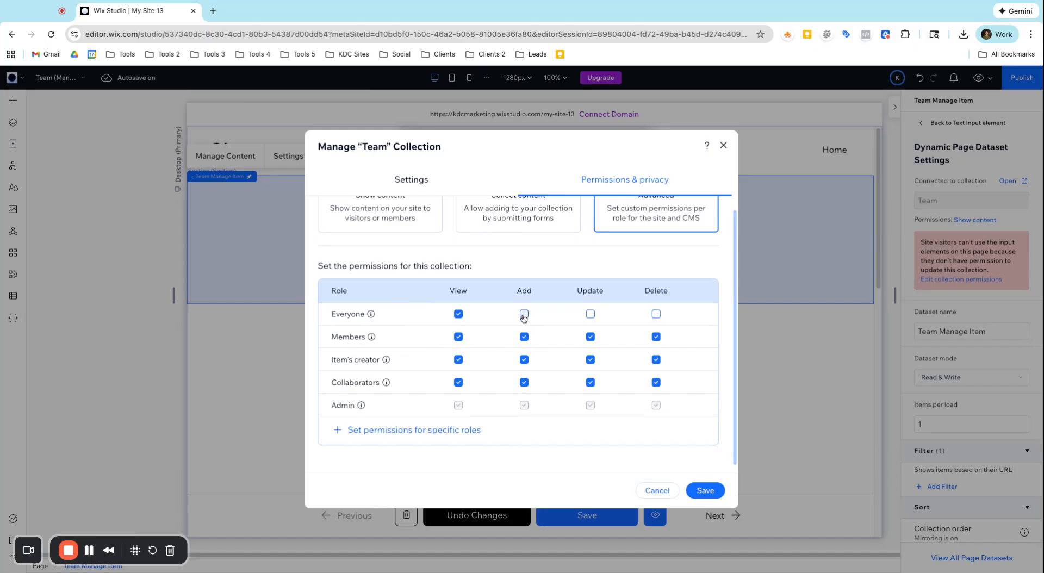
pyautogui.click(713, 492)
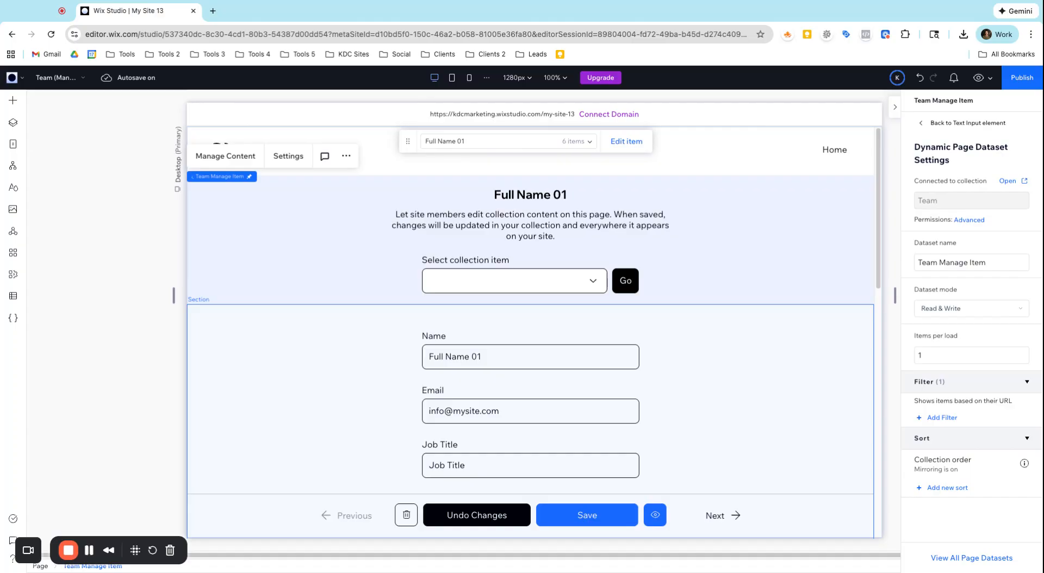
# Preview the Manage Item page and load the collection item Full Name 03
pyautogui.click(978, 78)
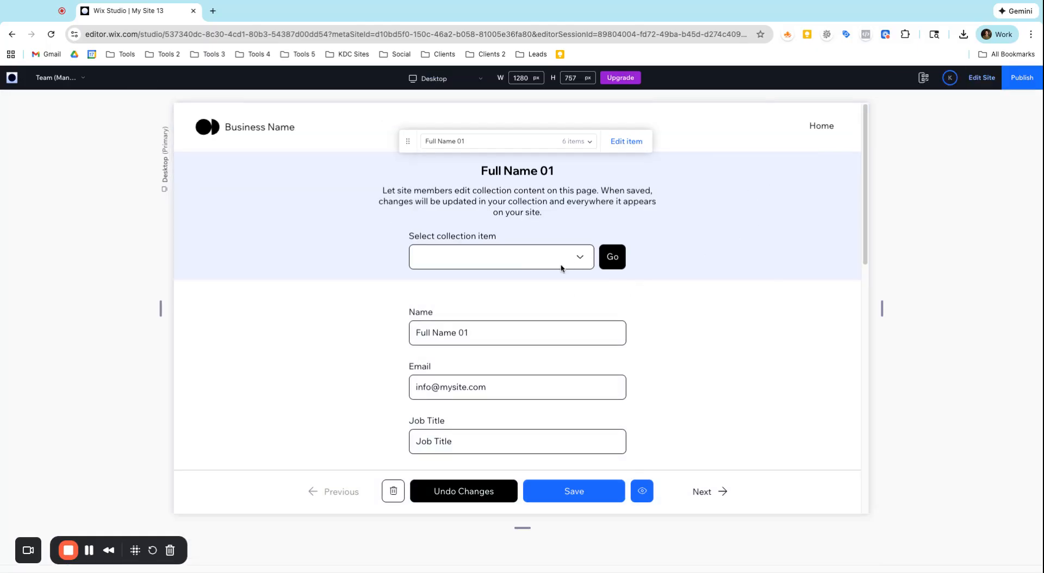
pyautogui.click(582, 272)
pyautogui.click(546, 314)
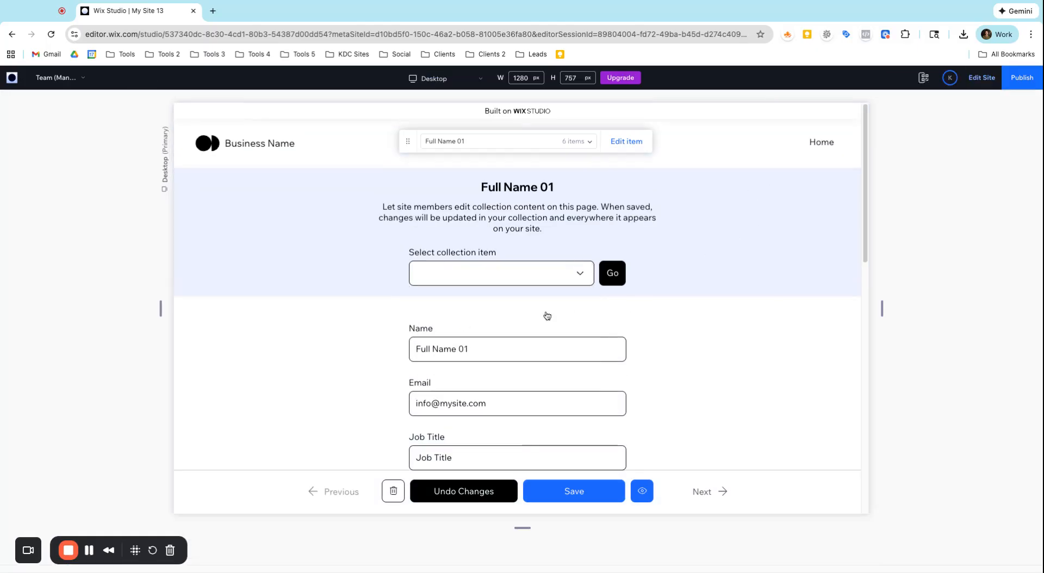
pyautogui.click(576, 284)
pyautogui.scroll(-1, 560, 319)
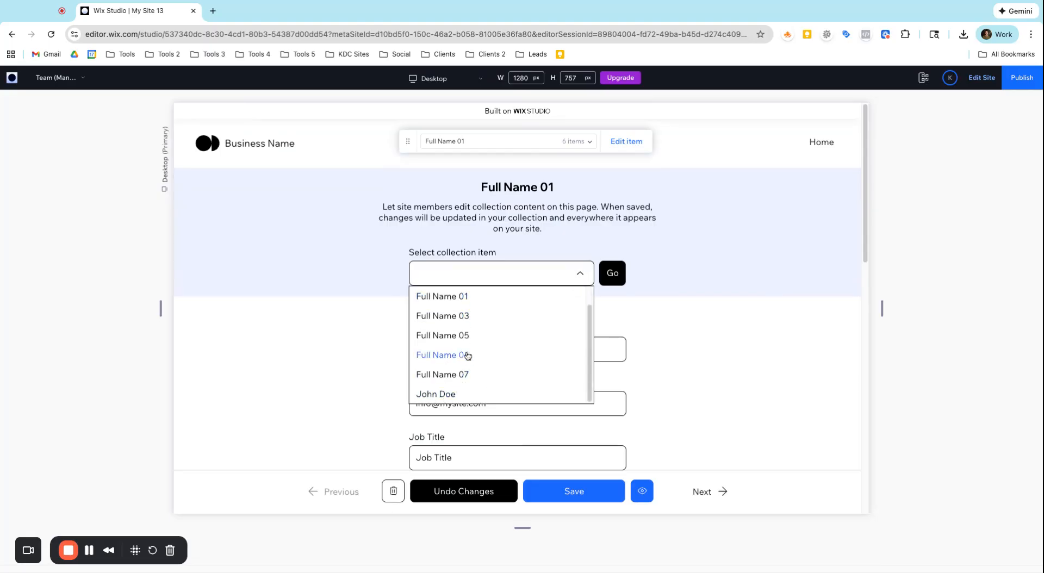
pyautogui.scroll(1, 465, 354)
pyautogui.click(462, 335)
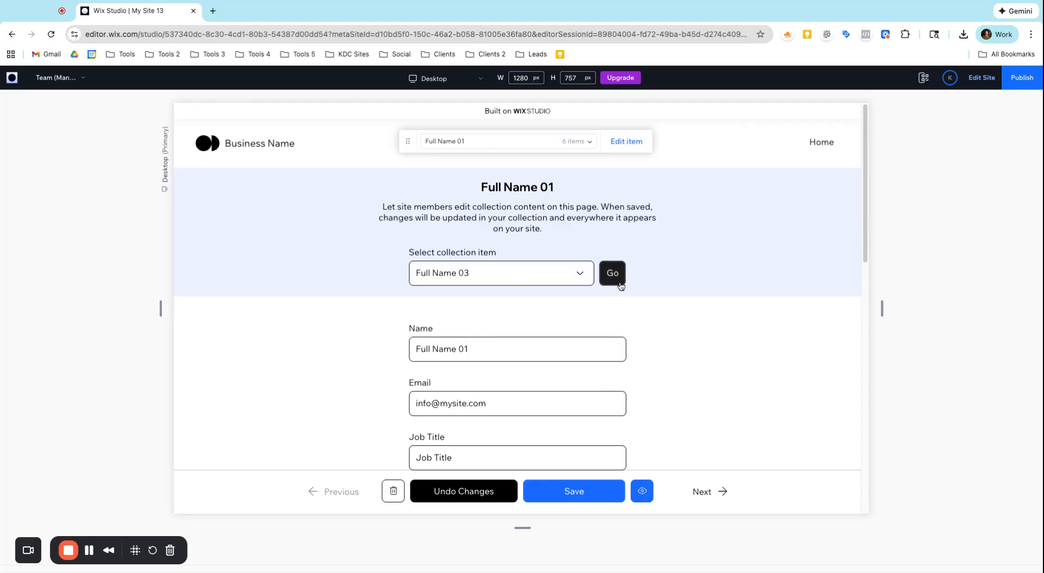
pyautogui.click(612, 280)
# Set the Full Name 03 item's Job Title to Sales Manager and save the change
pyautogui.scroll(-2, 566, 346)
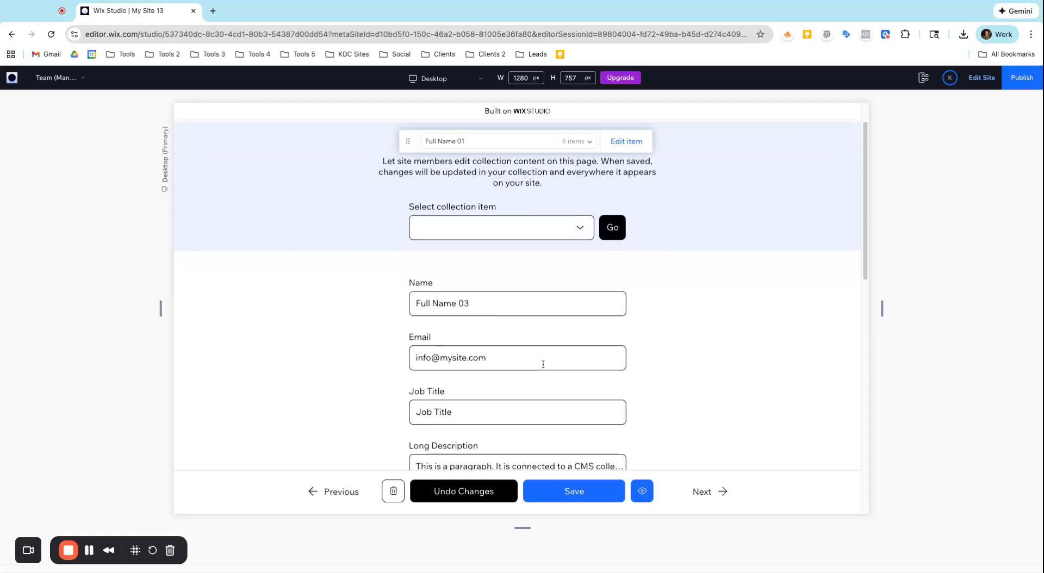
pyautogui.tripleClick(432, 352)
pyautogui.write('Sal')
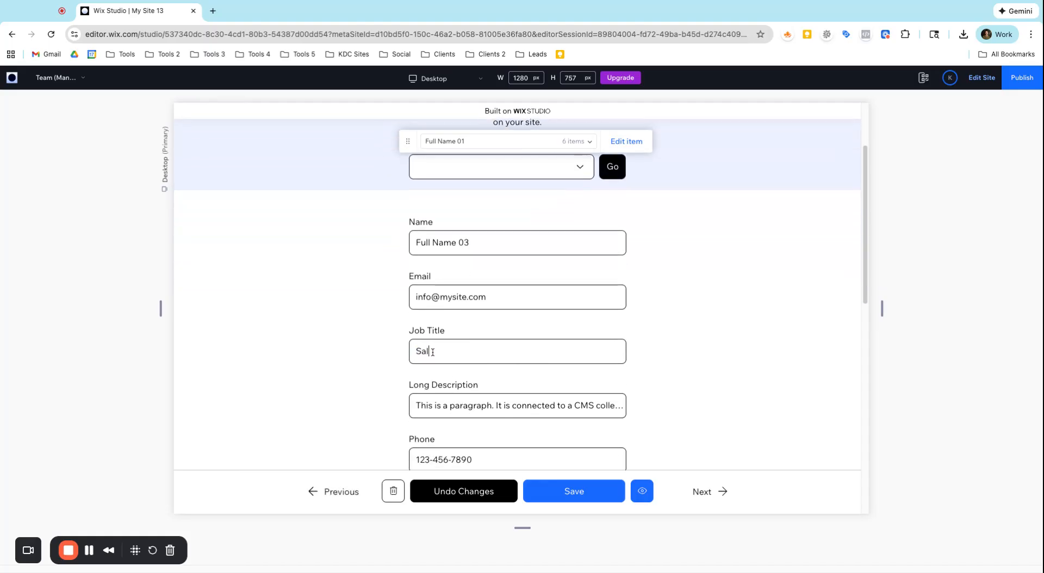
pyautogui.write('es Manager')
pyautogui.click(596, 499)
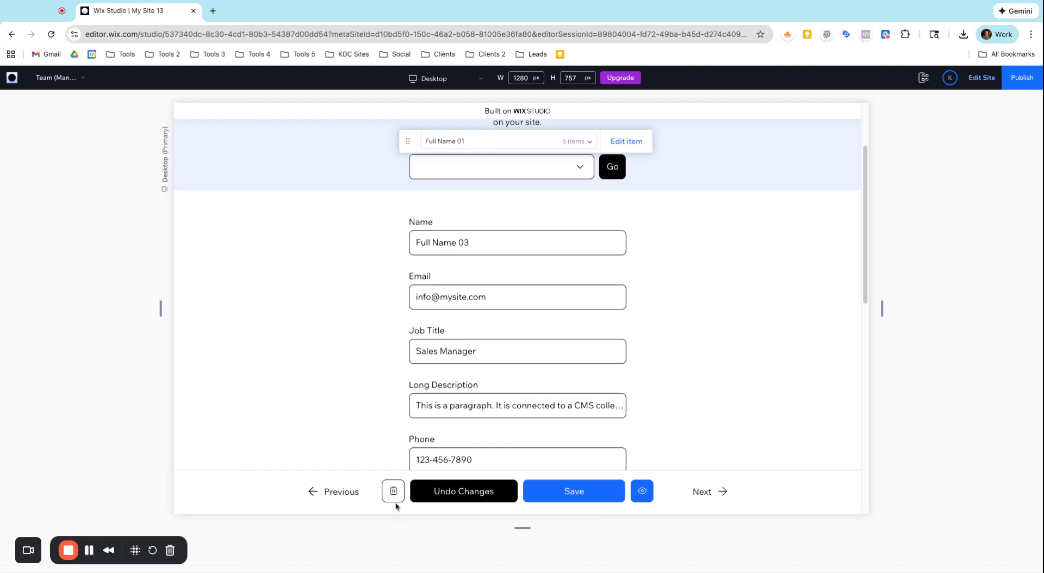
# Go to the next collection item and review its fields, from Name down to the photo
pyautogui.scroll(1, 687, 368)
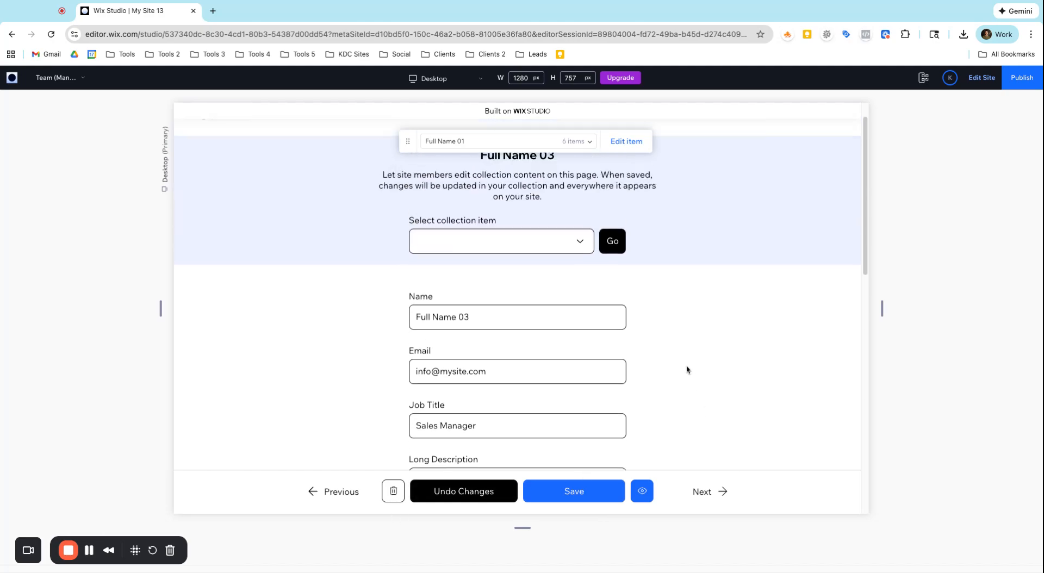
pyautogui.click(722, 495)
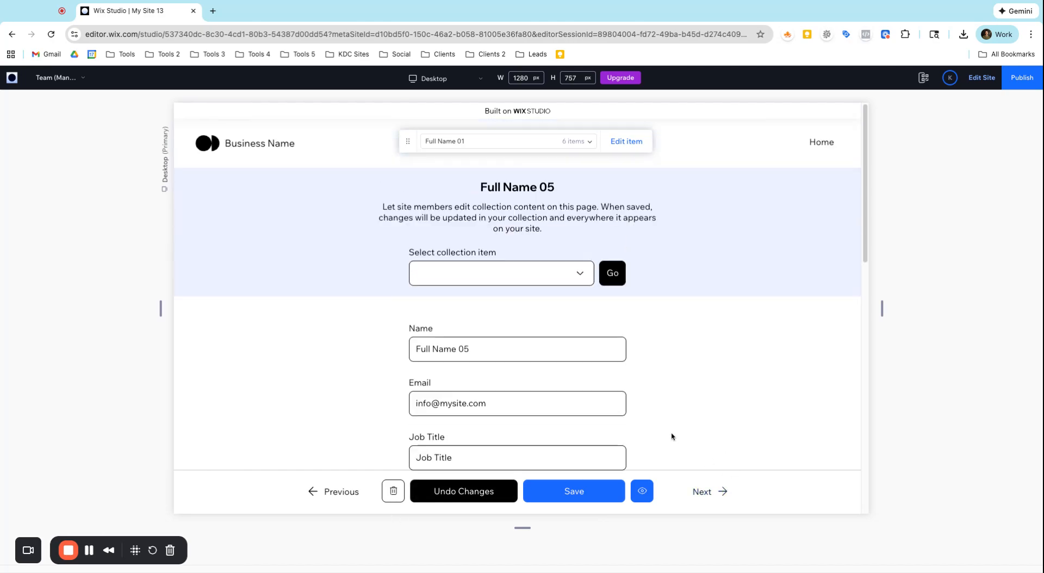
pyautogui.scroll(-2, 628, 384)
pyautogui.scroll(2, 534, 228)
pyautogui.scroll(-6, 575, 276)
pyautogui.scroll(-5, 575, 276)
pyautogui.scroll(5, 573, 278)
pyautogui.scroll(-6, 555, 325)
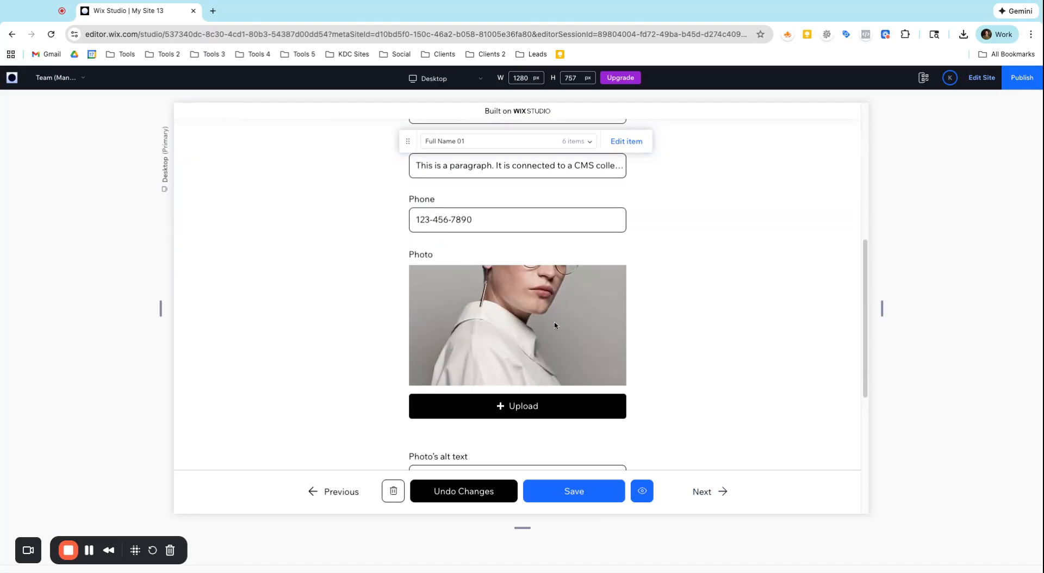
pyautogui.scroll(6, 515, 335)
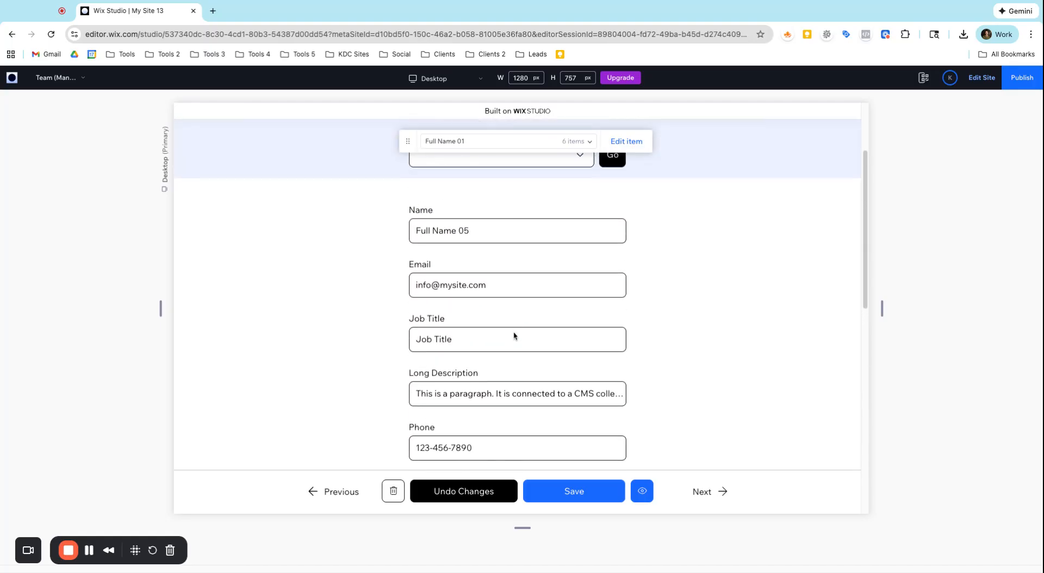
pyautogui.scroll(2, 515, 335)
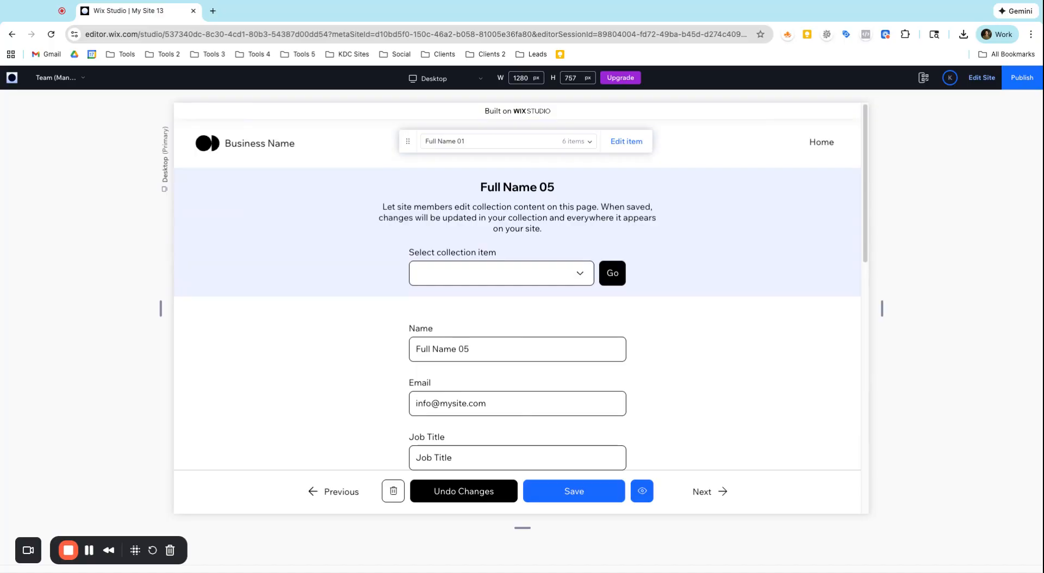
# Leave the preview and look over the Manage Item page's form in the editor
pyautogui.click(983, 77)
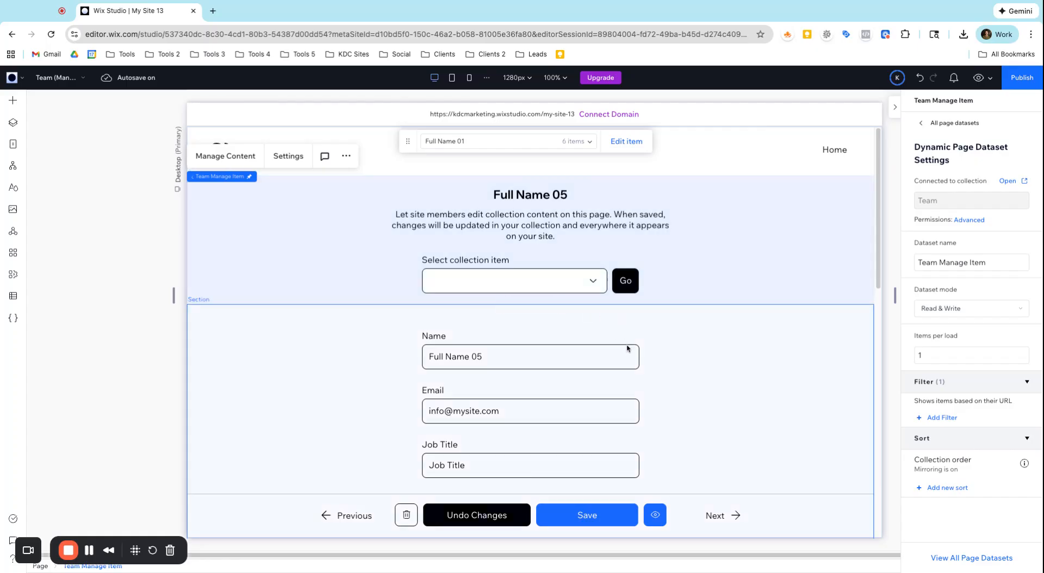
pyautogui.scroll(-3, 627, 381)
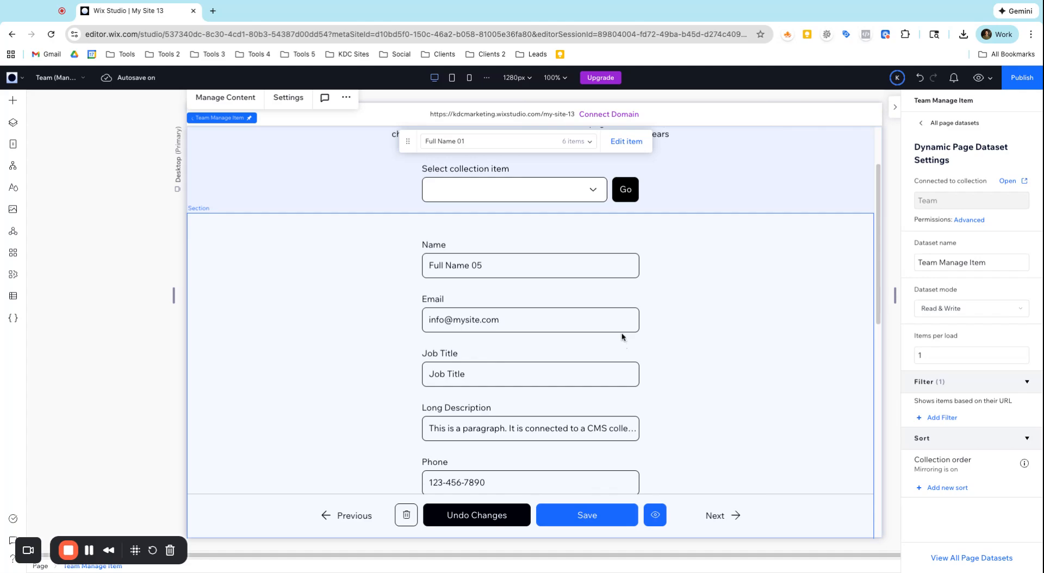
pyautogui.scroll(3, 622, 337)
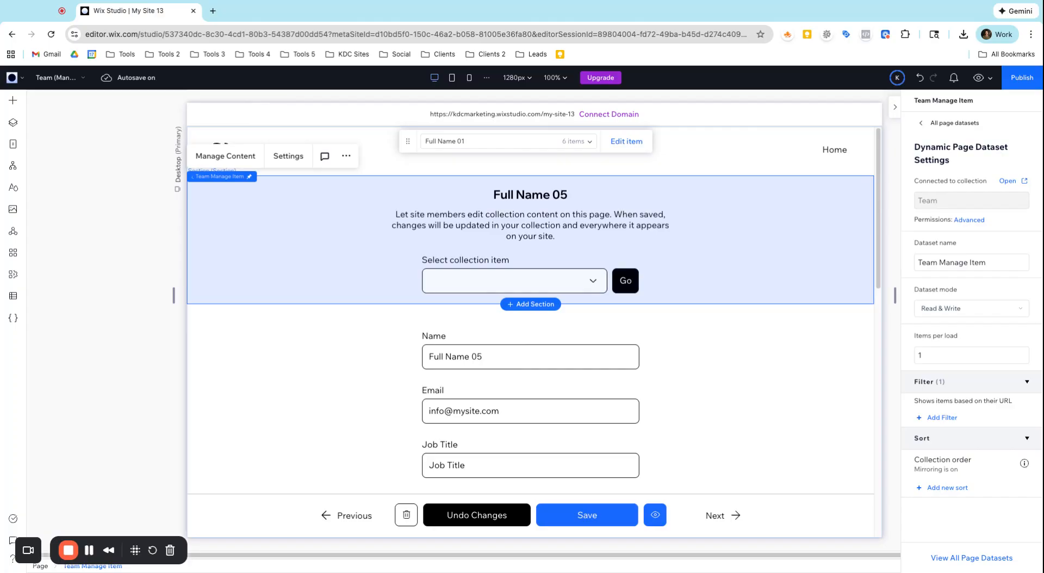
# Inspect the Real Estate Articles, Science Articles and Team collections in the CMS, and return to the page
pyautogui.click(13, 296)
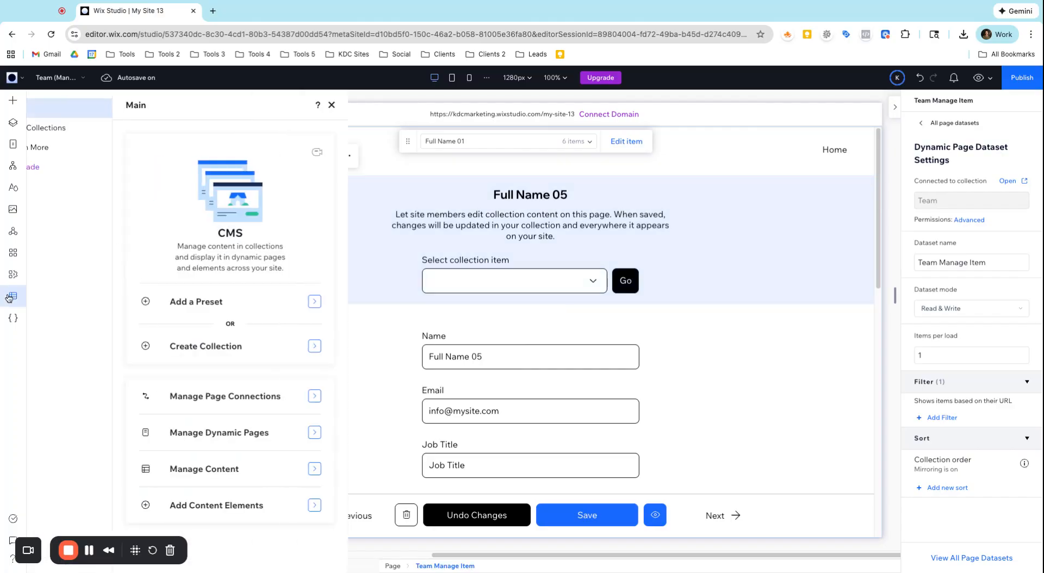
pyautogui.click(77, 133)
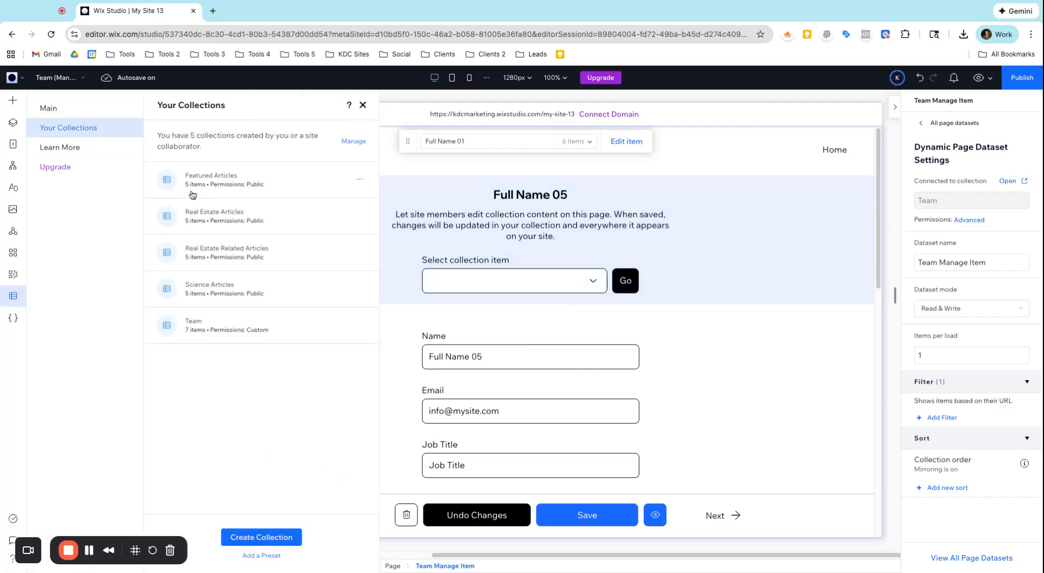
pyautogui.click(254, 214)
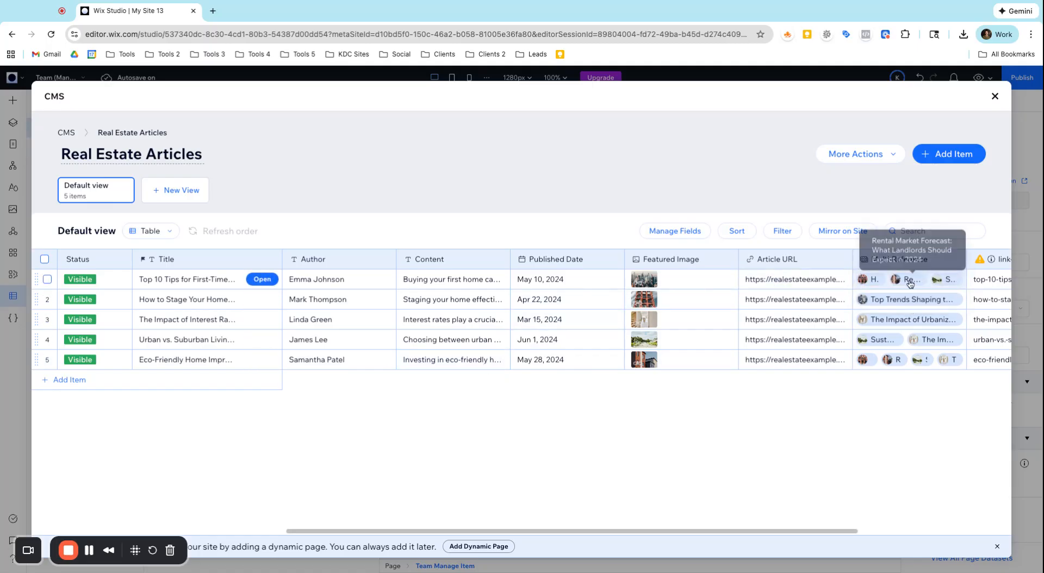
pyautogui.click(65, 133)
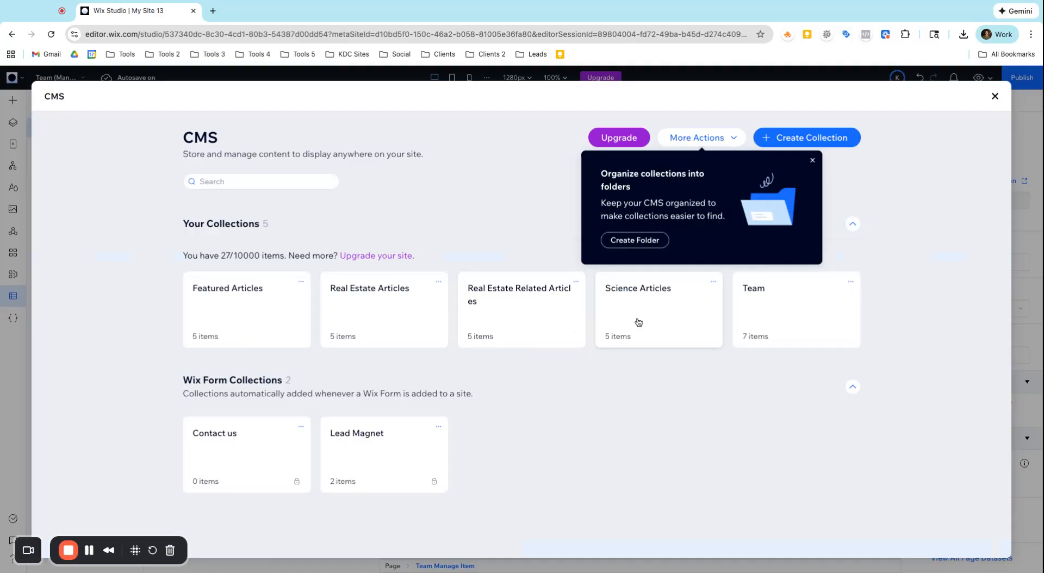
pyautogui.click(668, 315)
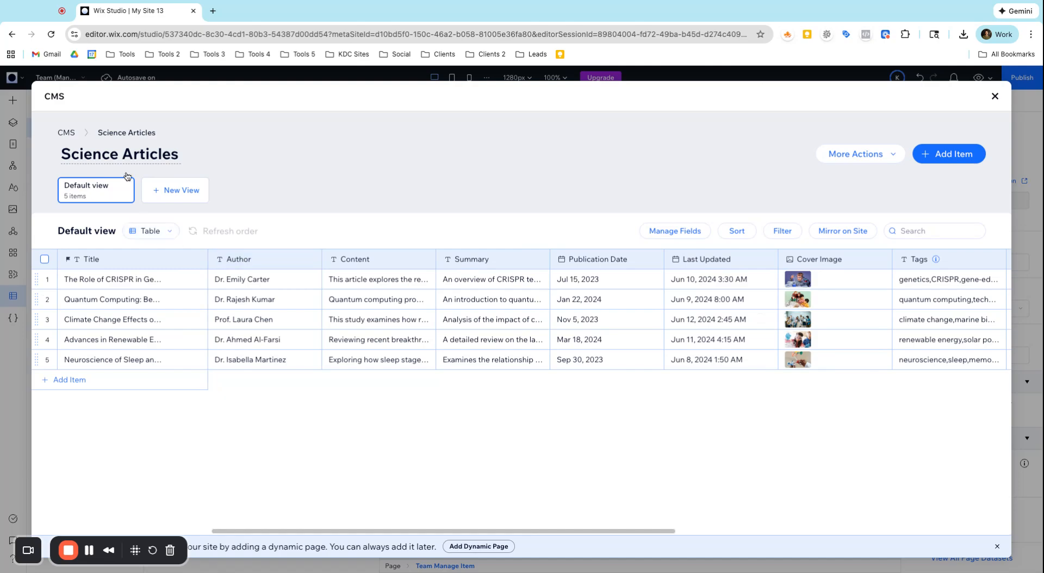
pyautogui.click(65, 133)
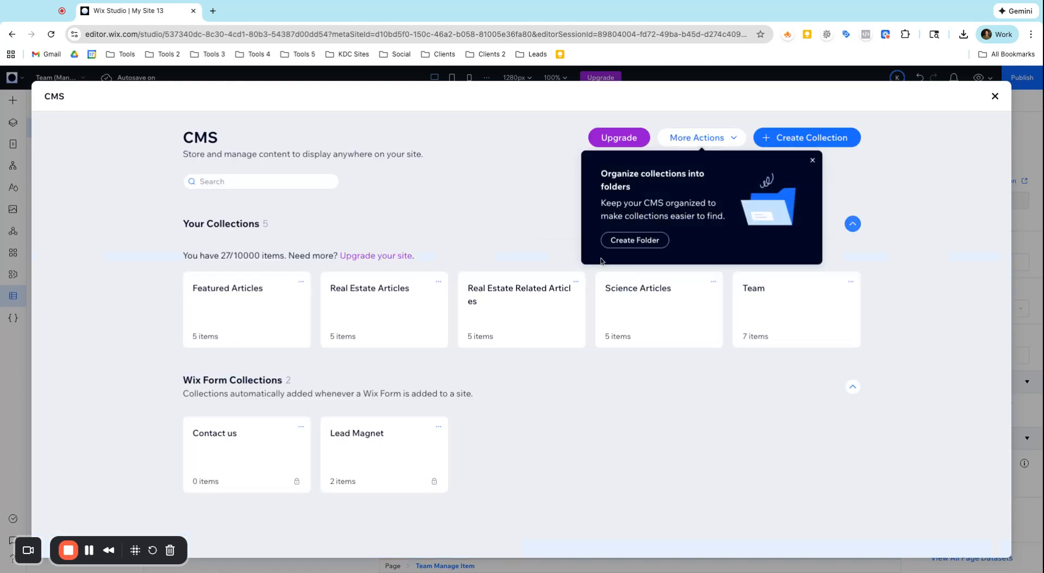
pyautogui.click(818, 305)
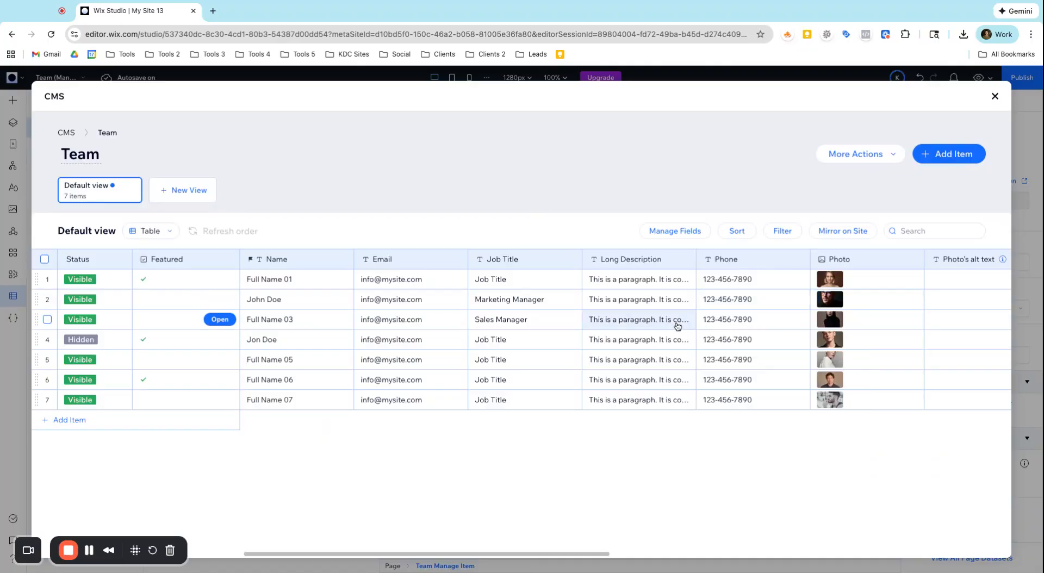
pyautogui.click(995, 97)
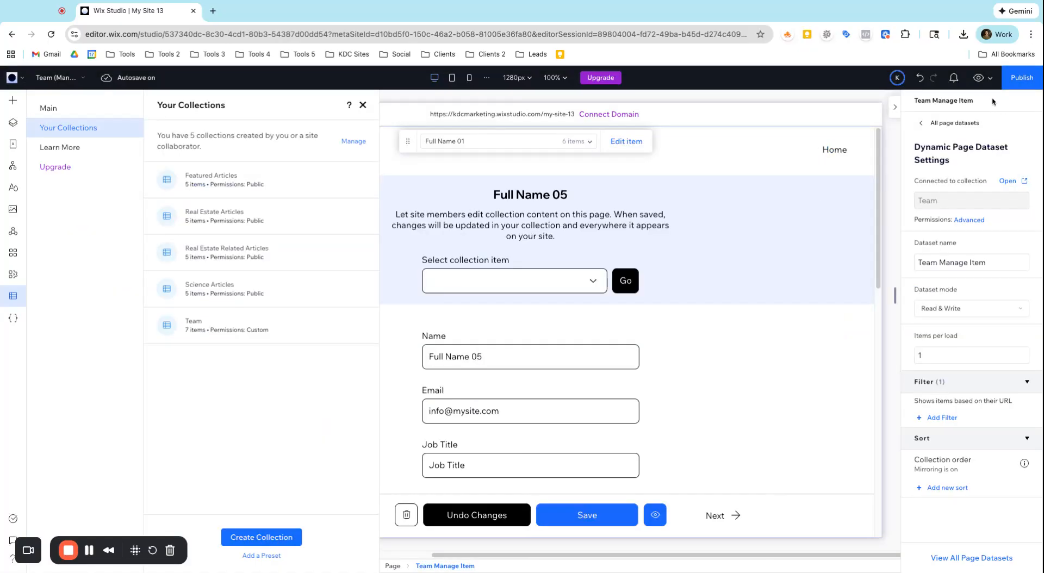
pyautogui.click(362, 105)
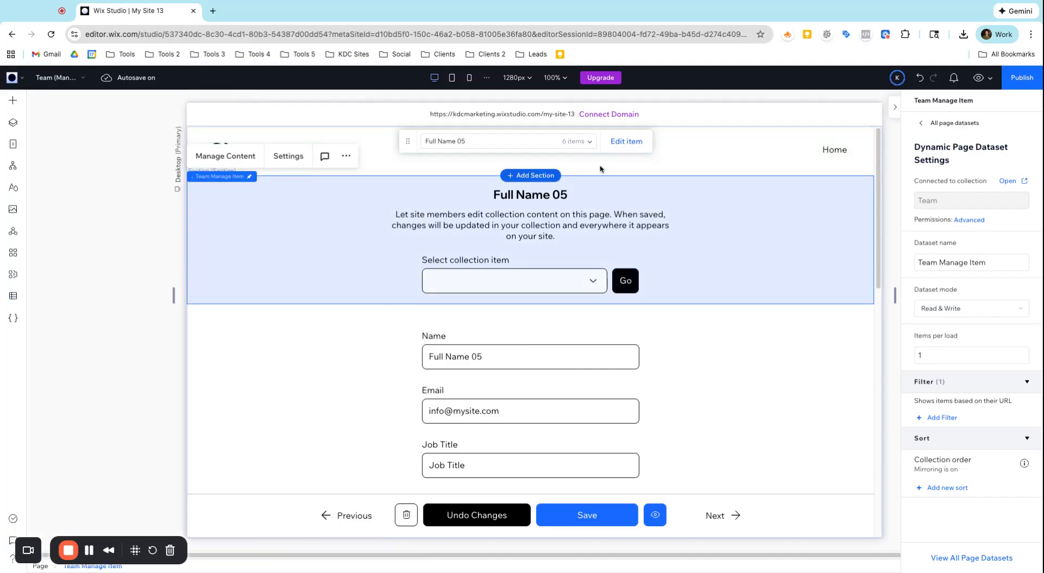
pyautogui.click(727, 166)
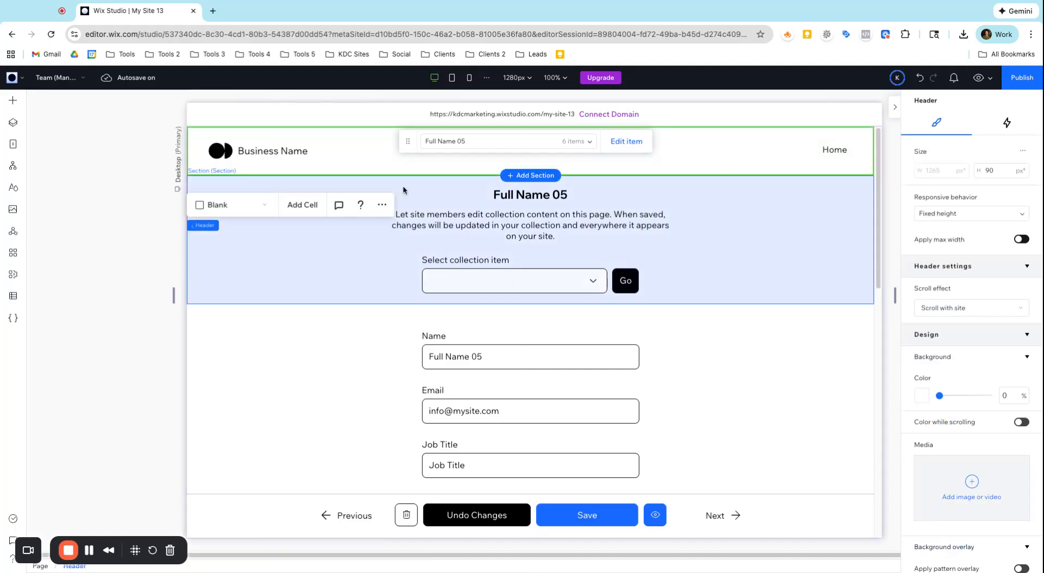
# Open the Team (Manage Item) page's permission settings and review the member access options
pyautogui.click(13, 143)
pyautogui.click(175, 329)
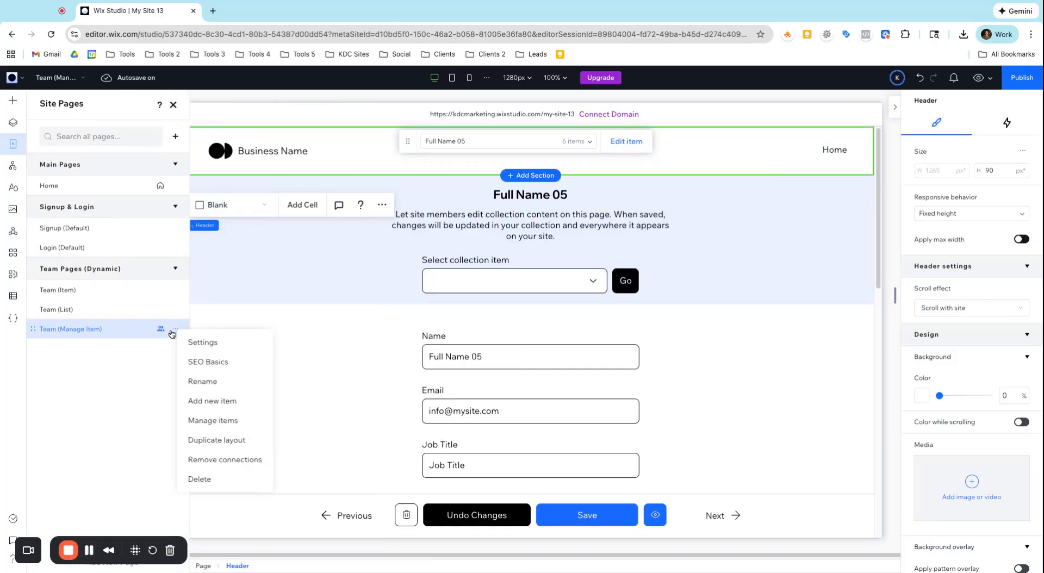
pyautogui.click(192, 351)
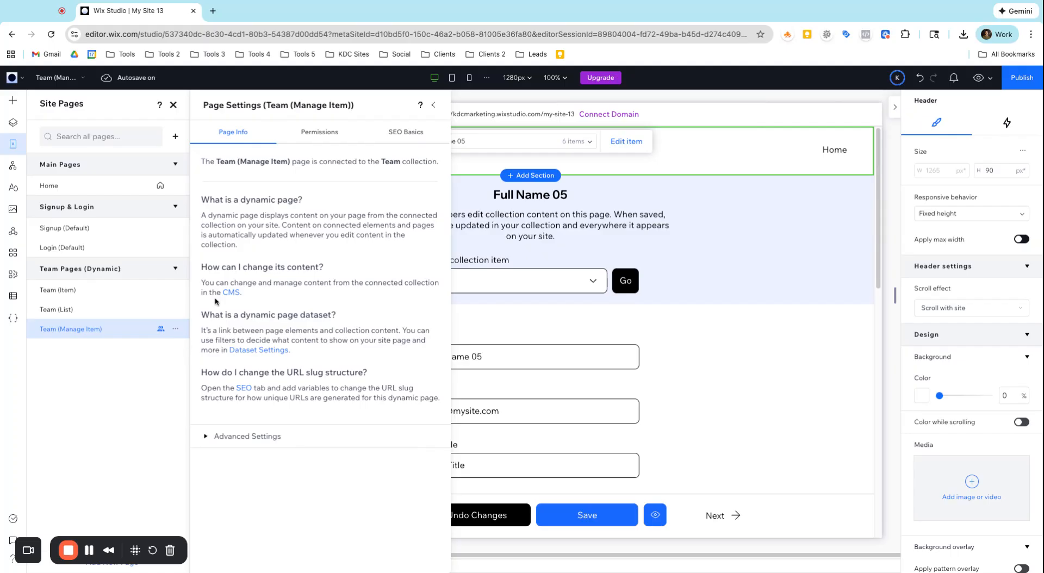
pyautogui.click(322, 139)
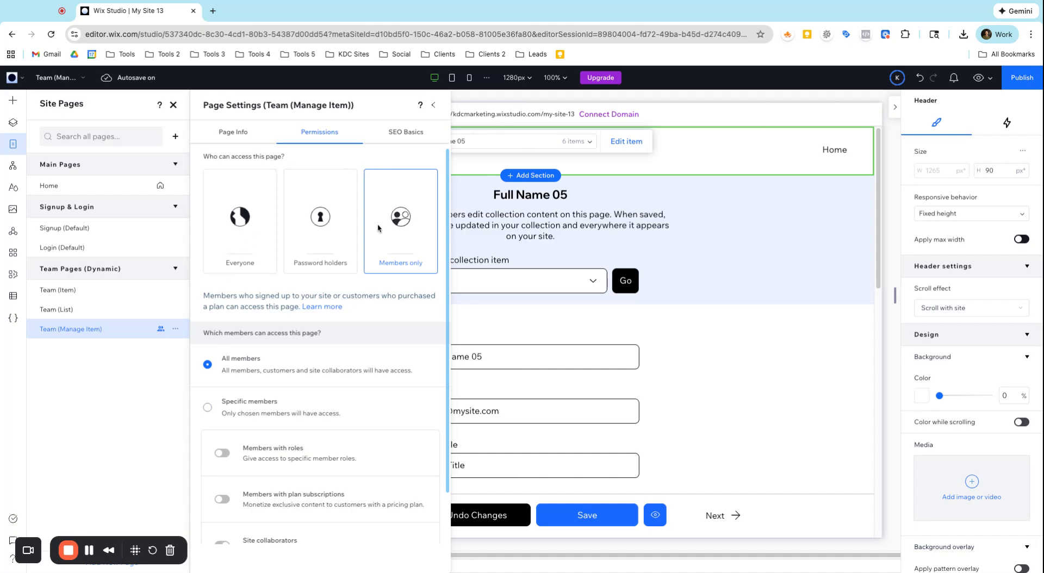
pyautogui.scroll(-1, 385, 303)
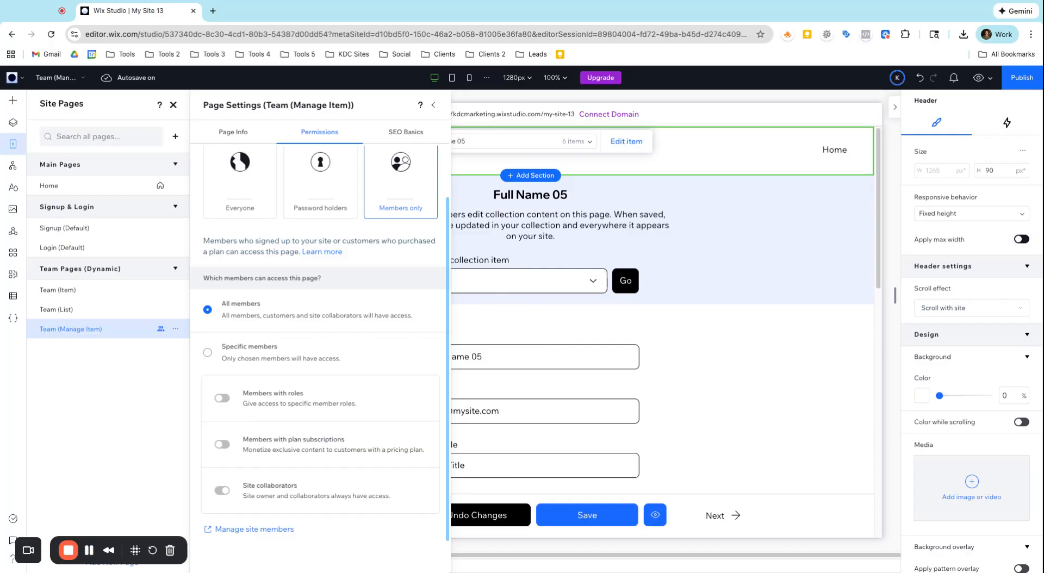
# Try limiting page access to specific members with plan subscriptions, and set it back to All members
pyautogui.click(207, 353)
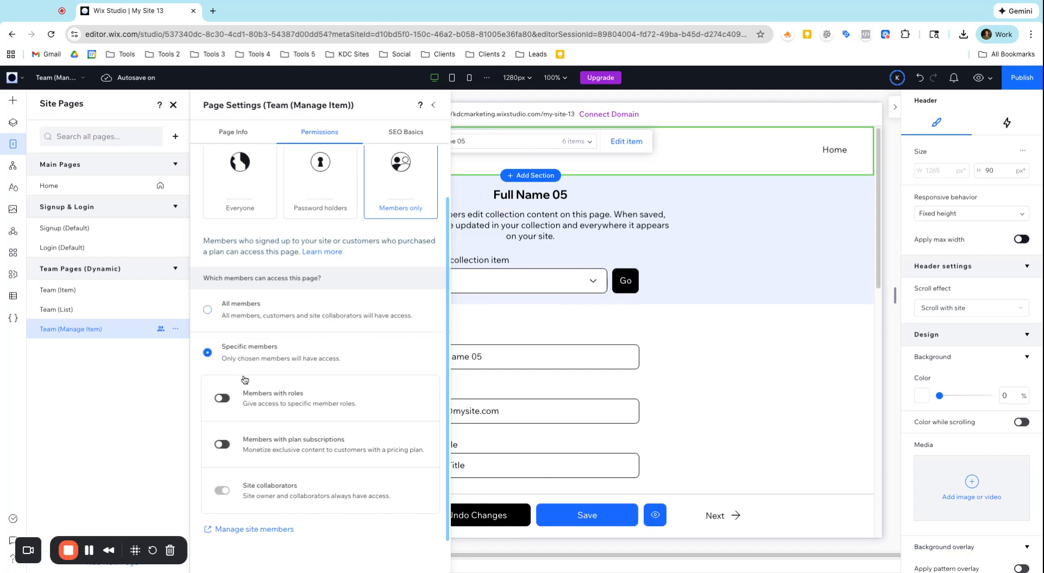
pyautogui.click(227, 446)
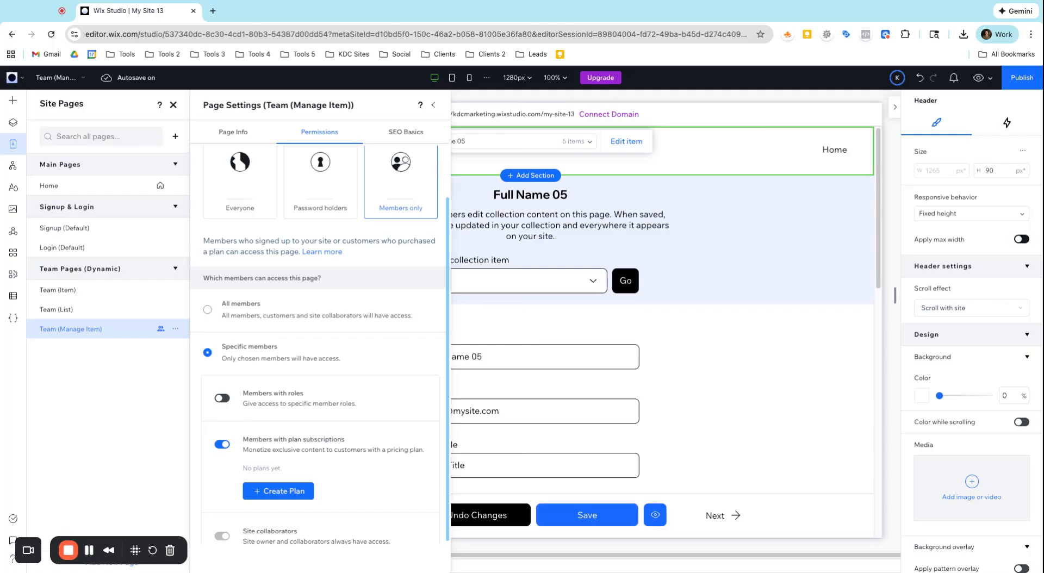
pyautogui.click(208, 310)
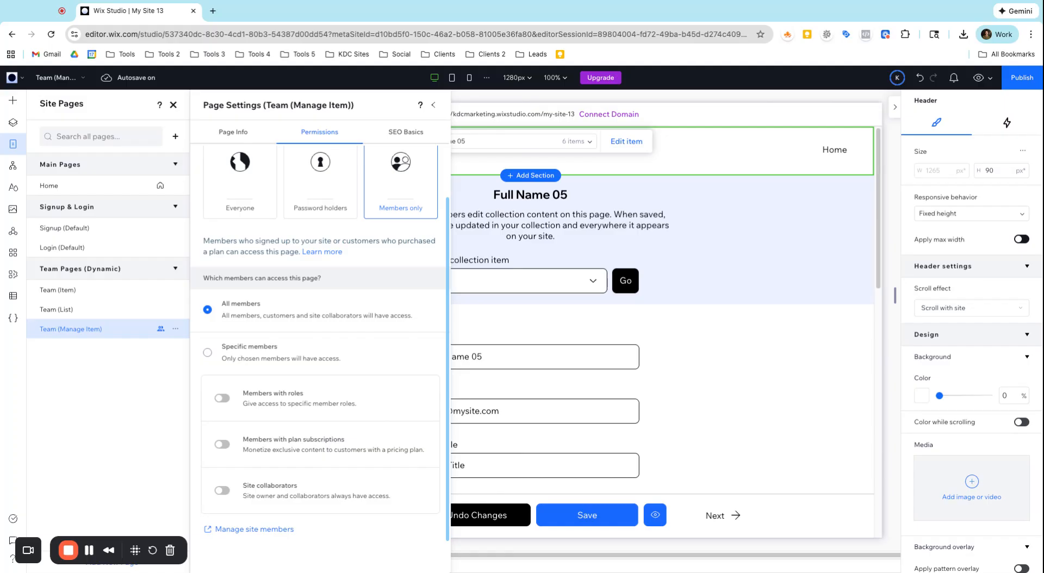
# Try opening the page to Everyone, set access back to Members only, and close the page settings
pyautogui.click(256, 183)
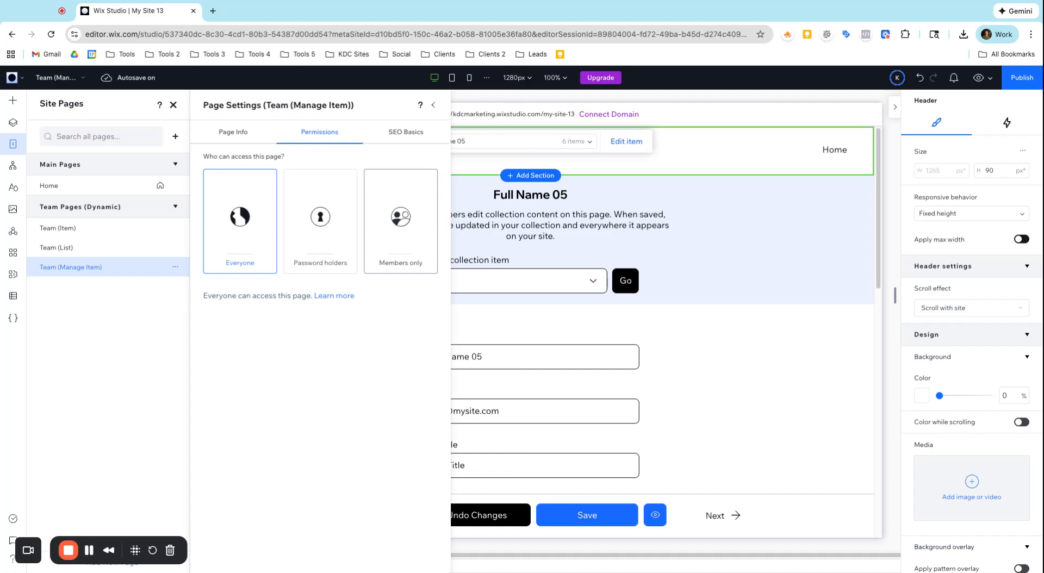
pyautogui.click(400, 221)
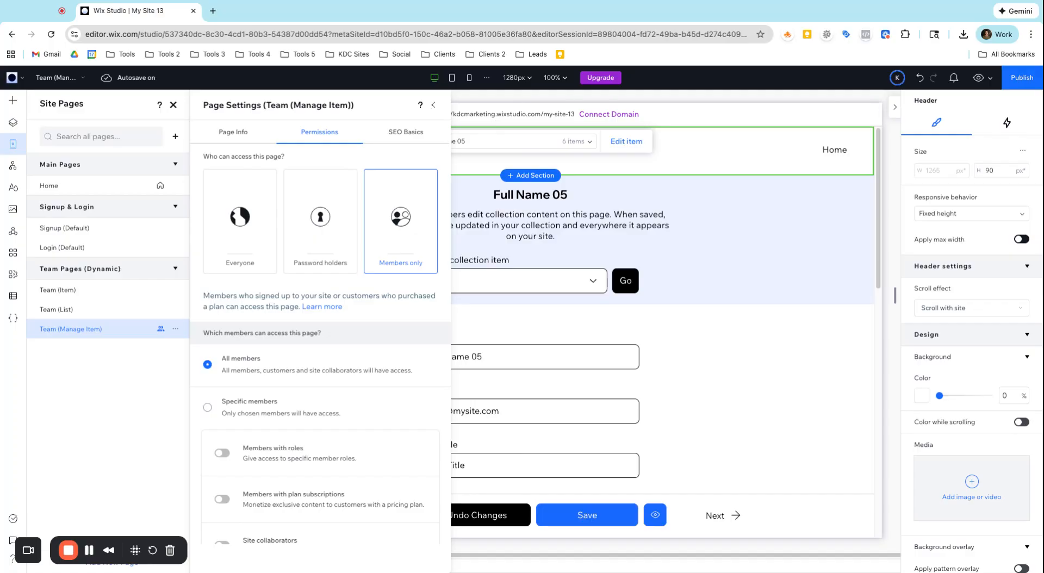
pyautogui.click(434, 105)
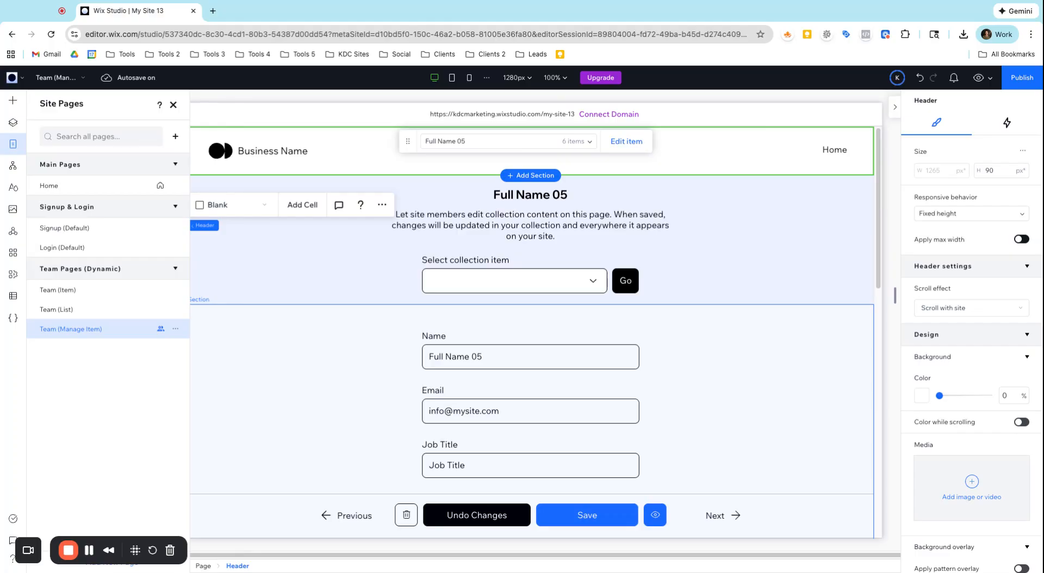
# Review the Manage Item form's fields down to Featured, and check the Team collection's entries in the CMS
pyautogui.scroll(-6, 345, 340)
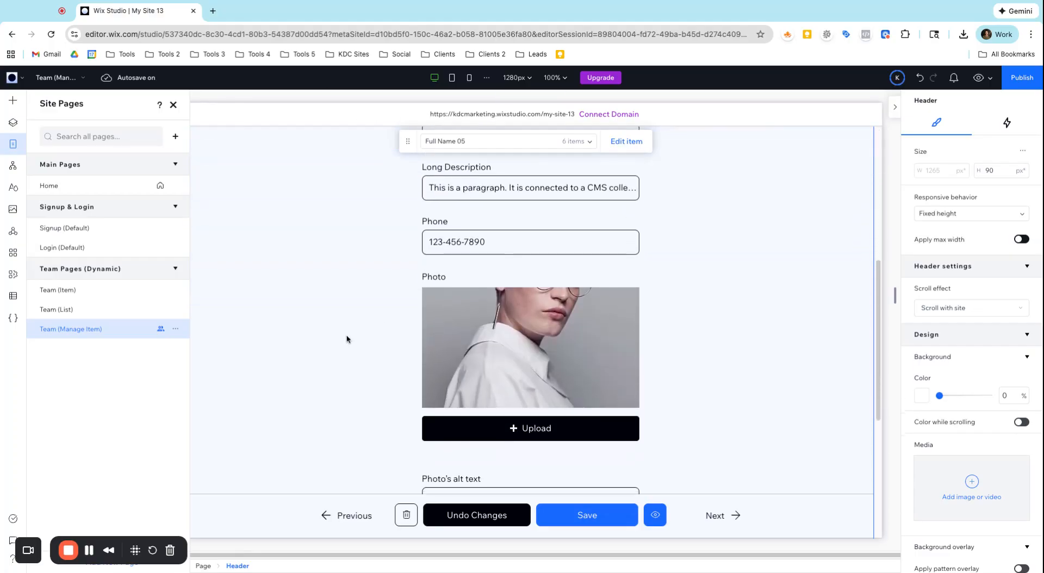
pyautogui.scroll(-5, 346, 339)
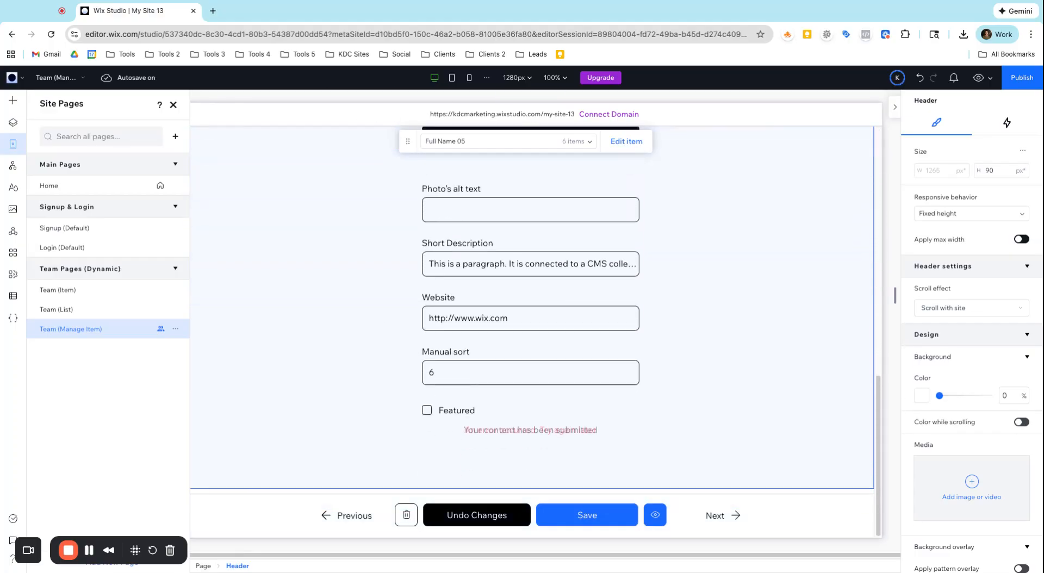
pyautogui.scroll(11, 347, 339)
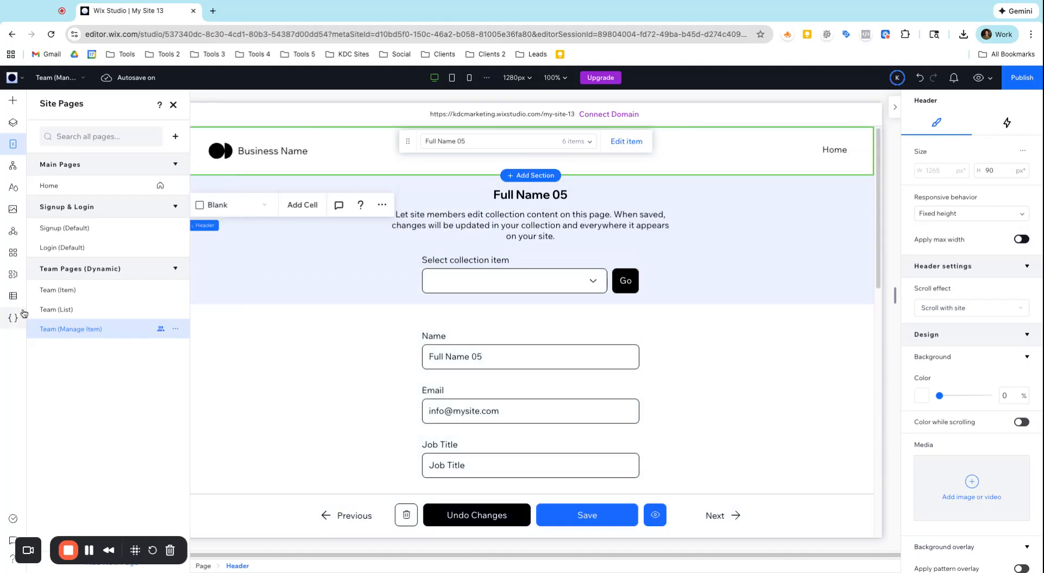
pyautogui.click(13, 296)
pyautogui.click(75, 129)
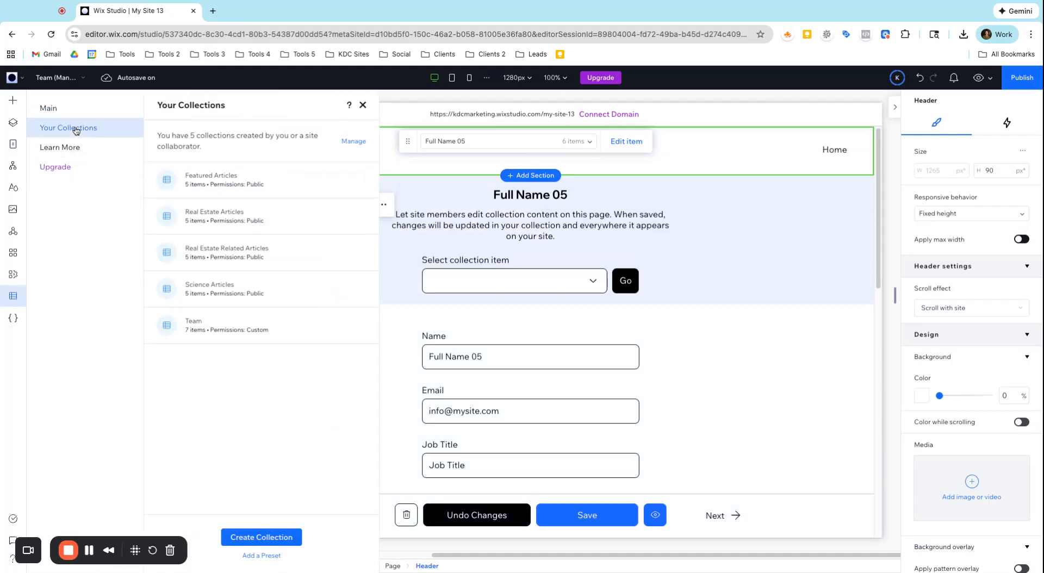
pyautogui.click(237, 327)
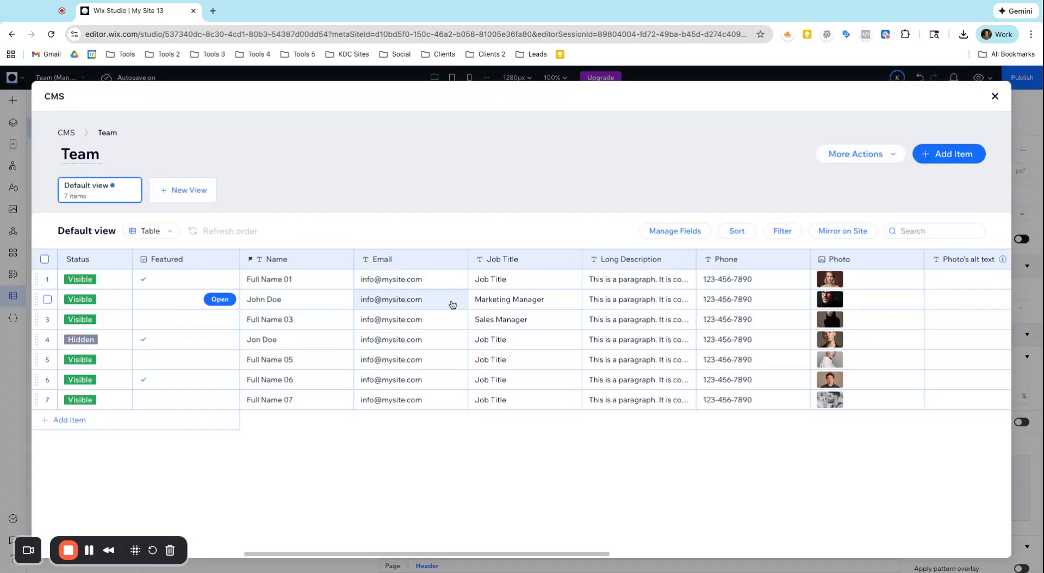
pyautogui.click(996, 97)
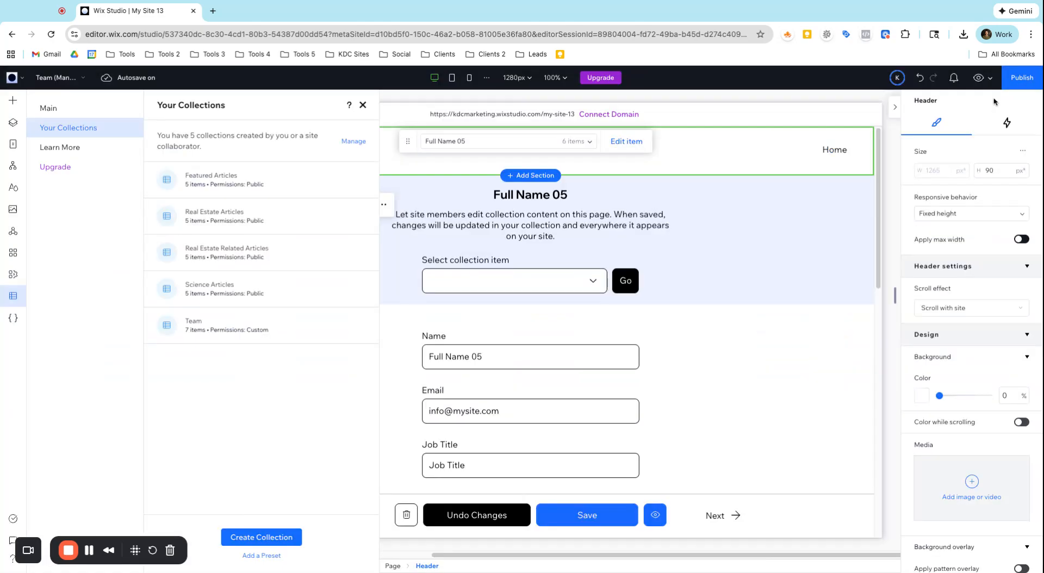
# Open the Team (Item) dynamic page and display the second collection item, the Marketing Manager
pyautogui.click(11, 147)
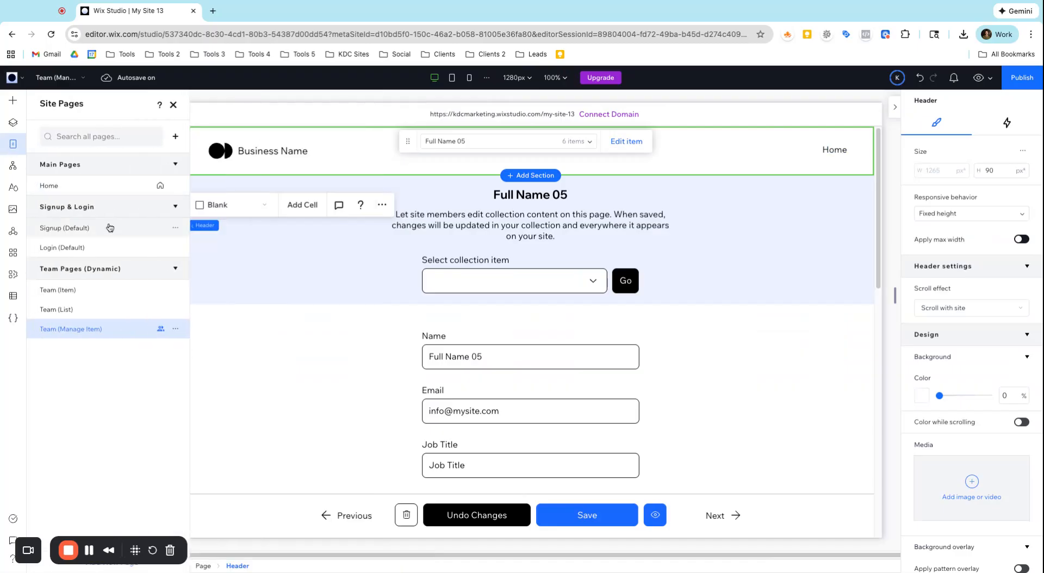
pyautogui.click(139, 294)
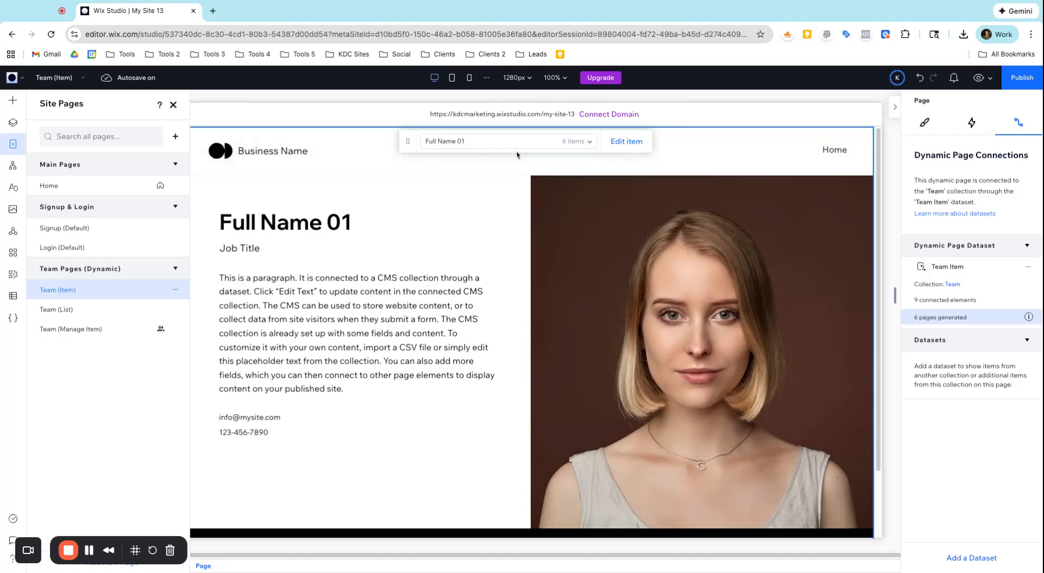
pyautogui.click(505, 141)
pyautogui.click(493, 173)
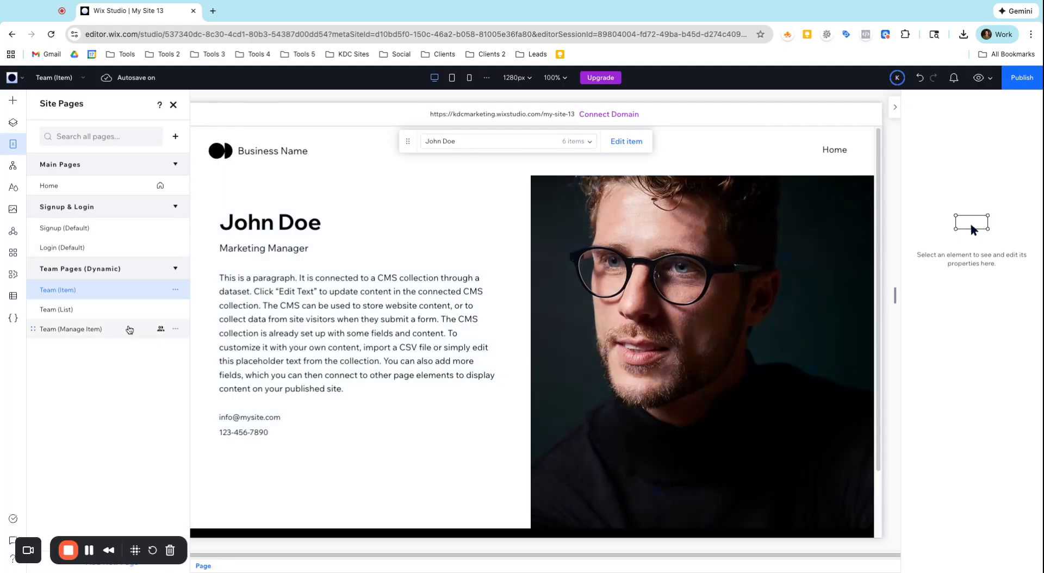
# Return to the Team (Manage Item) page and review its form fields from Name to Photo
pyautogui.click(129, 330)
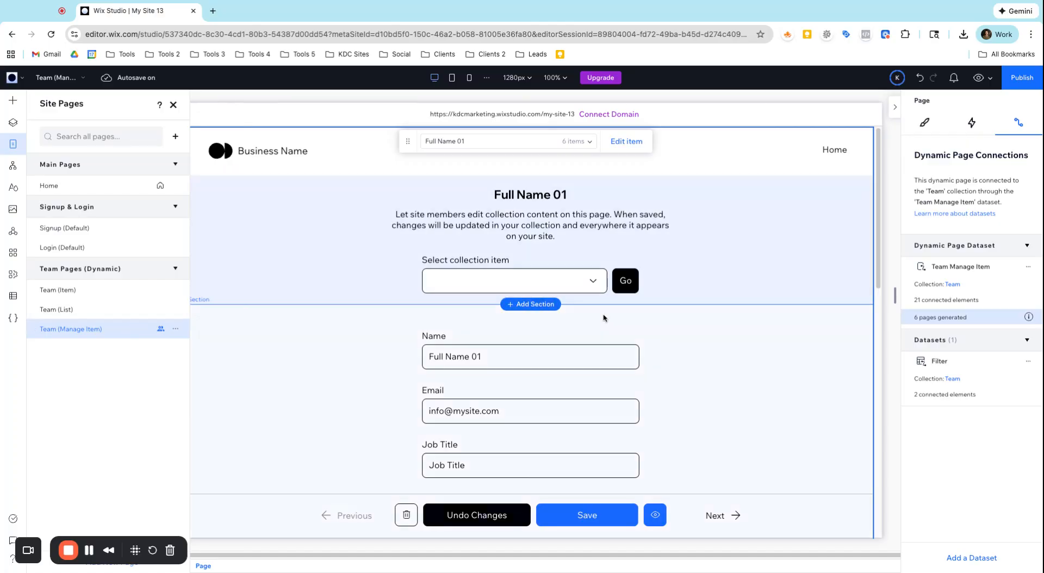
pyautogui.scroll(-2, 664, 348)
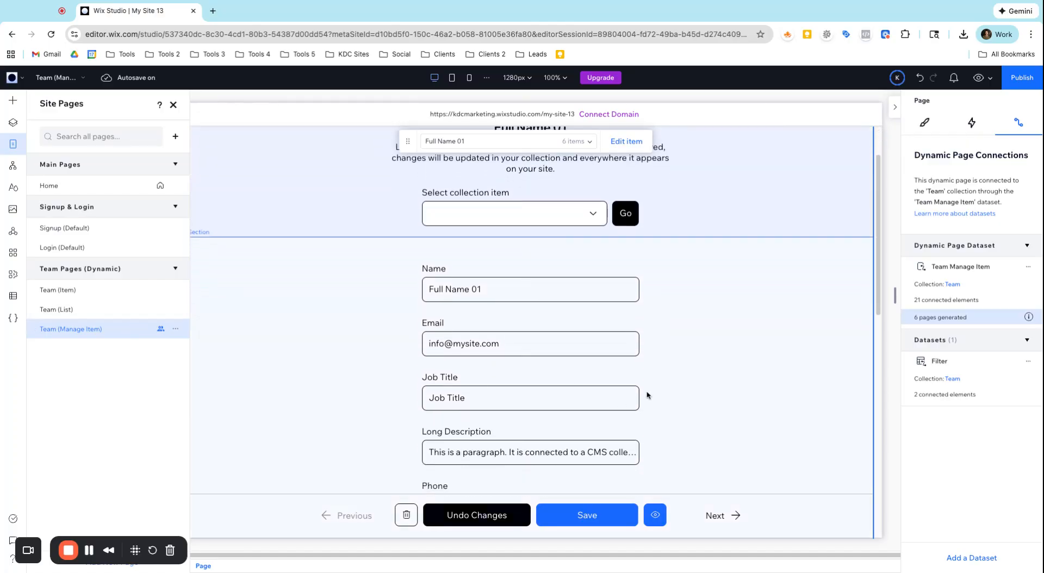
pyautogui.scroll(-4, 541, 368)
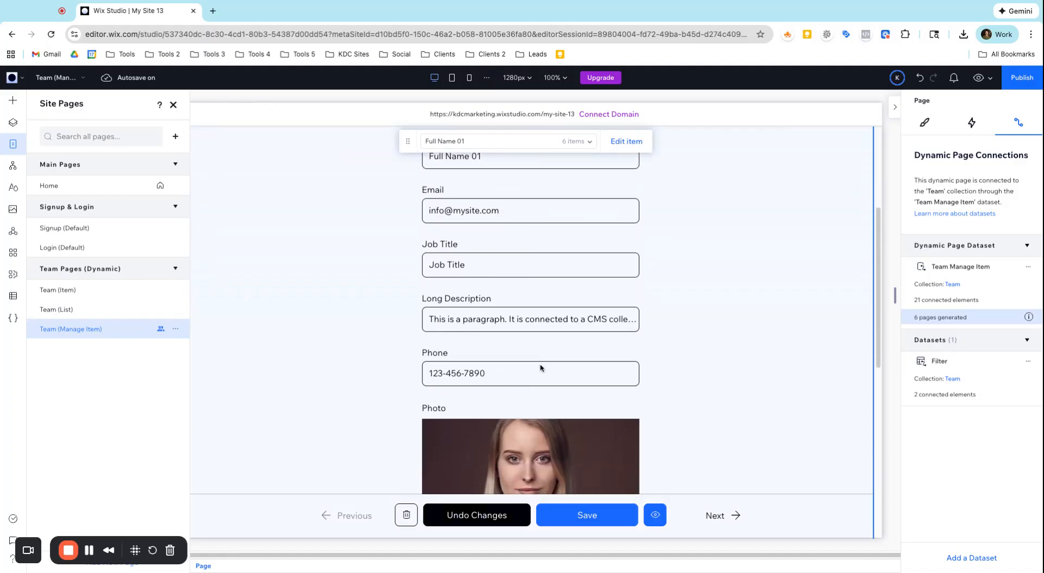
# Examine the Team (Manage Item) form's fields from the collection item selector down to Manual sort
pyautogui.scroll(-10, 541, 368)
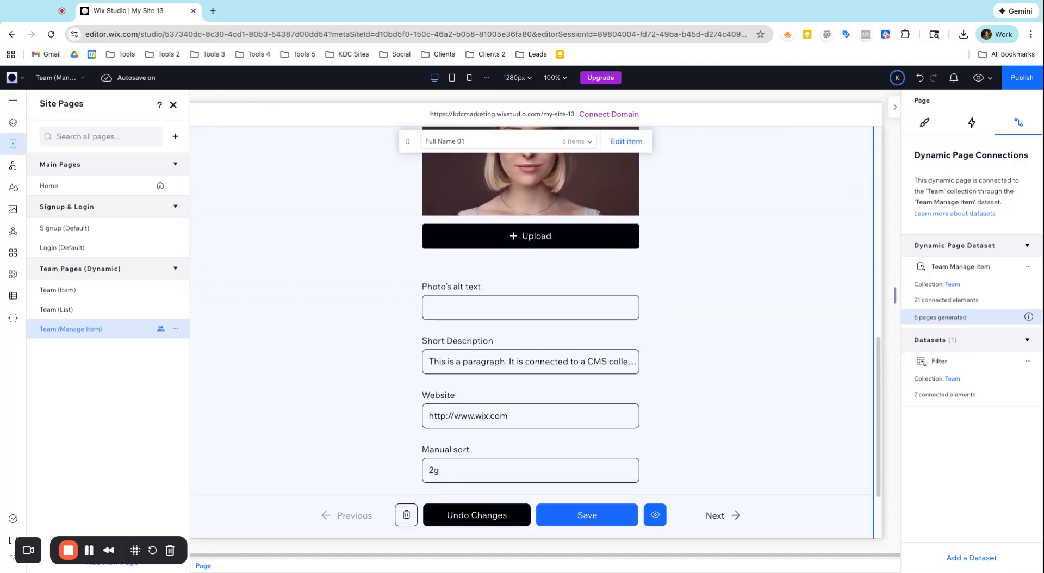
pyautogui.scroll(-3, 541, 368)
pyautogui.scroll(20, 541, 368)
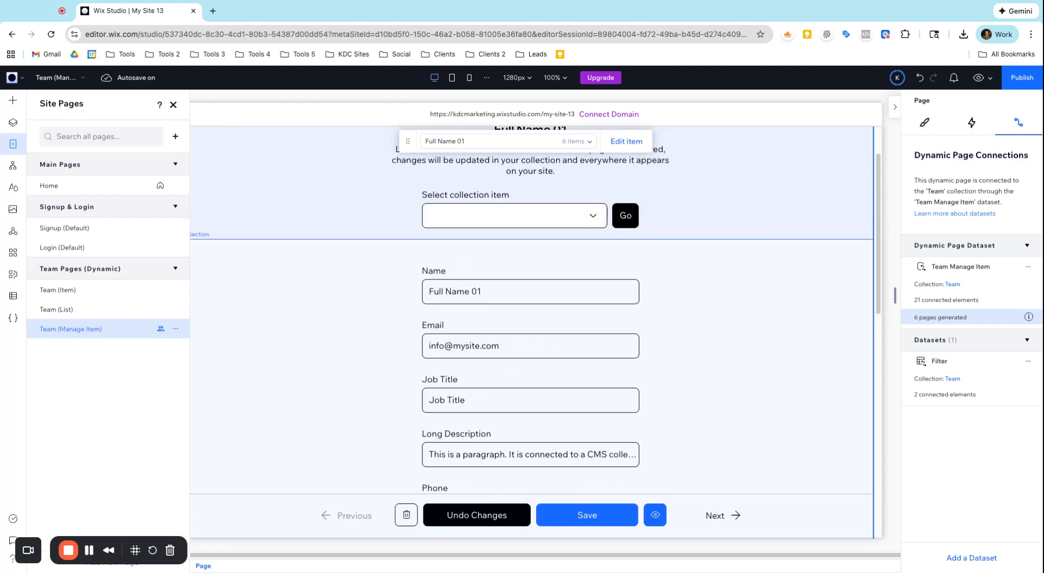
pyautogui.scroll(2, 525, 338)
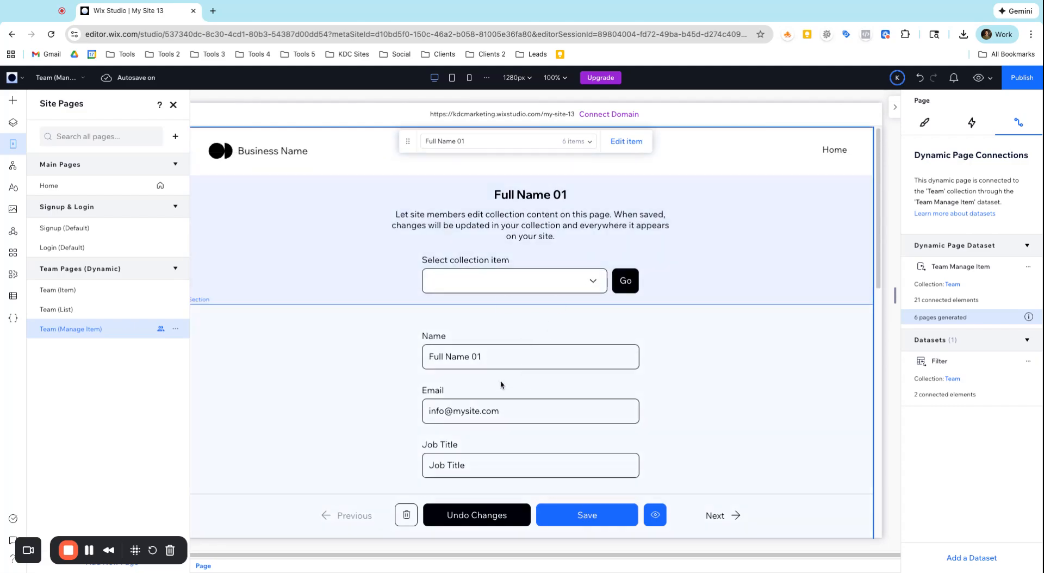
pyautogui.scroll(-8, 501, 385)
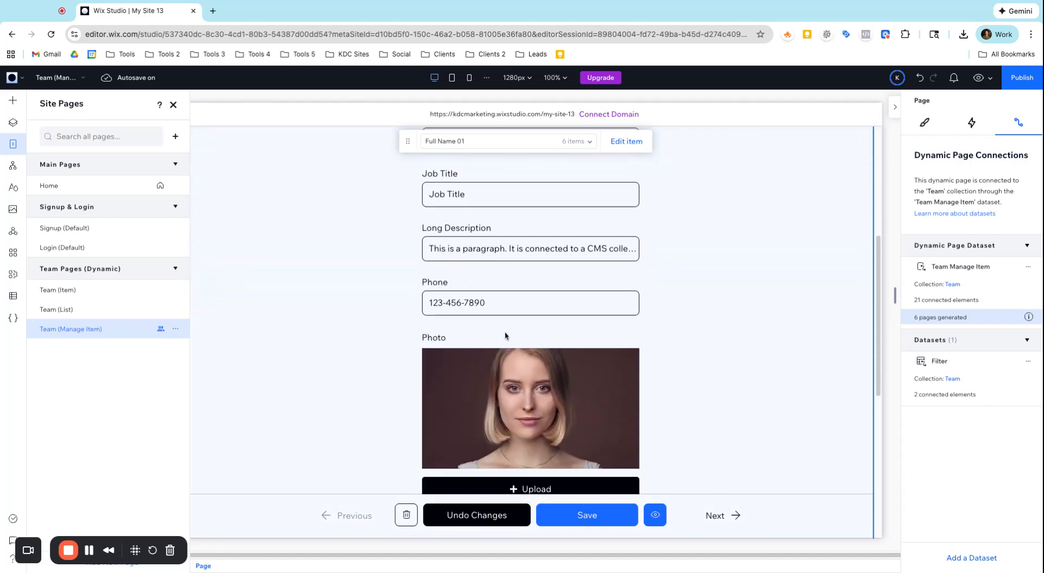
pyautogui.scroll(-4, 505, 332)
pyautogui.scroll(-6, 505, 336)
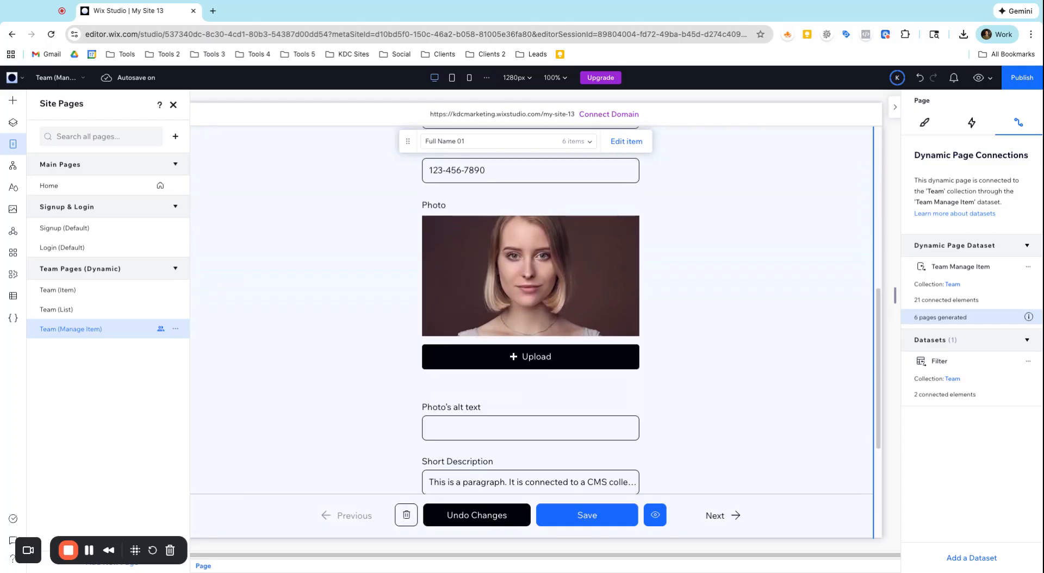
pyautogui.scroll(6, 506, 336)
pyautogui.scroll(12, 549, 290)
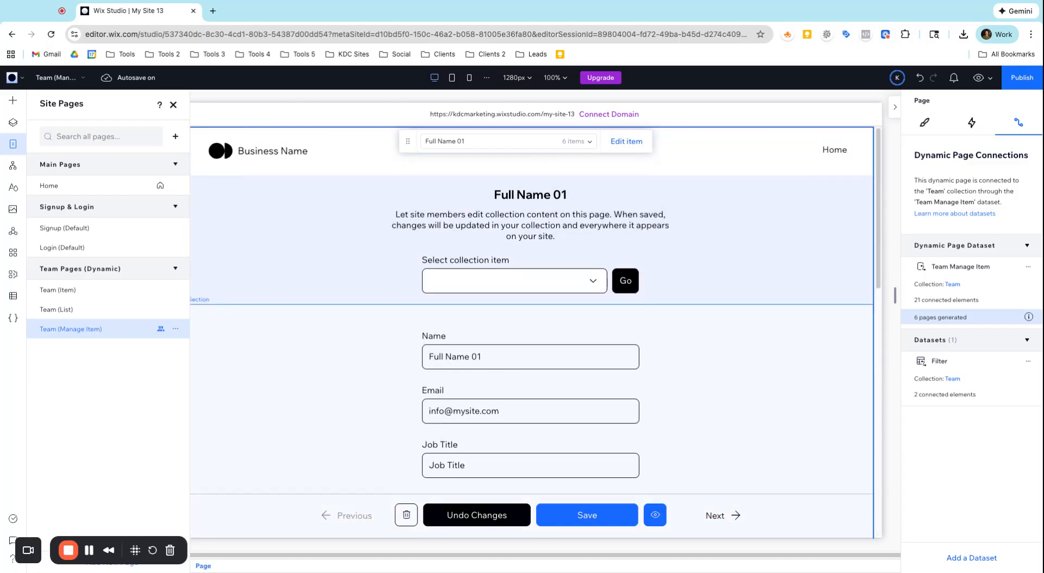
# Preview the Manage Item page and look through the choices offered under Select collection item
pyautogui.click(549, 289)
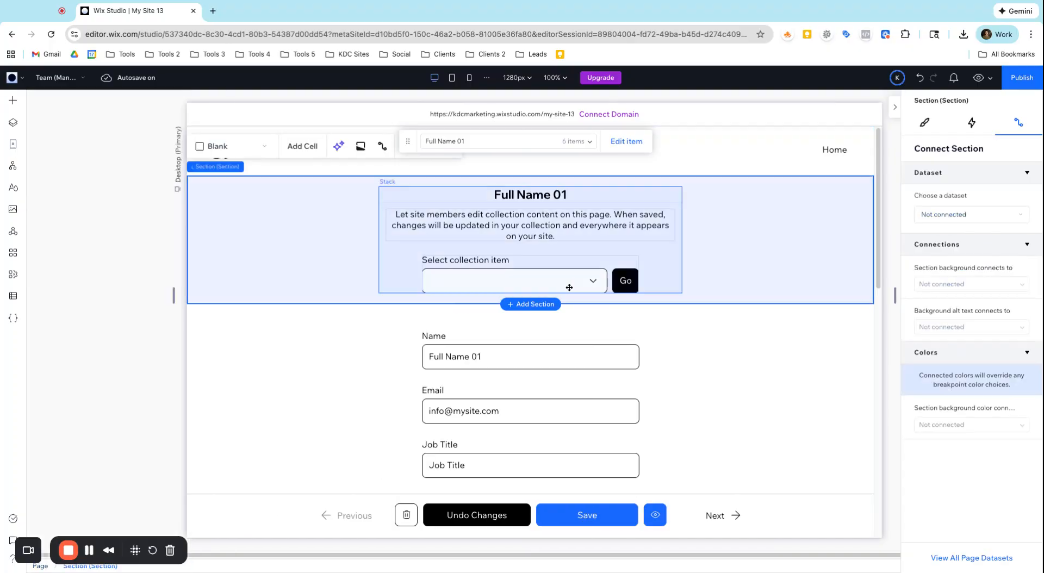
pyautogui.click(549, 289)
pyautogui.click(978, 78)
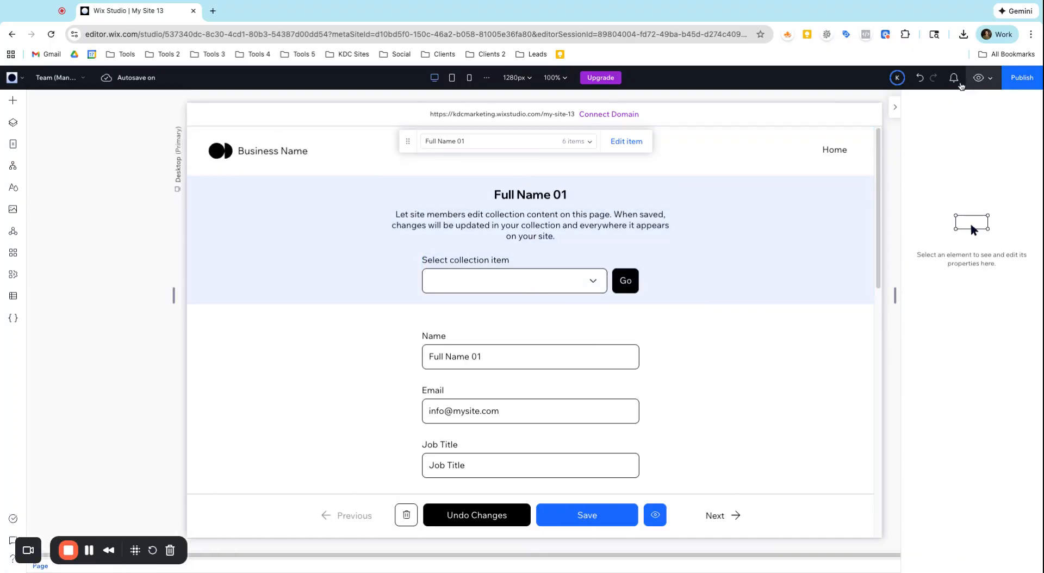
pyautogui.click(560, 277)
pyautogui.scroll(-1, 560, 317)
pyautogui.scroll(1, 563, 315)
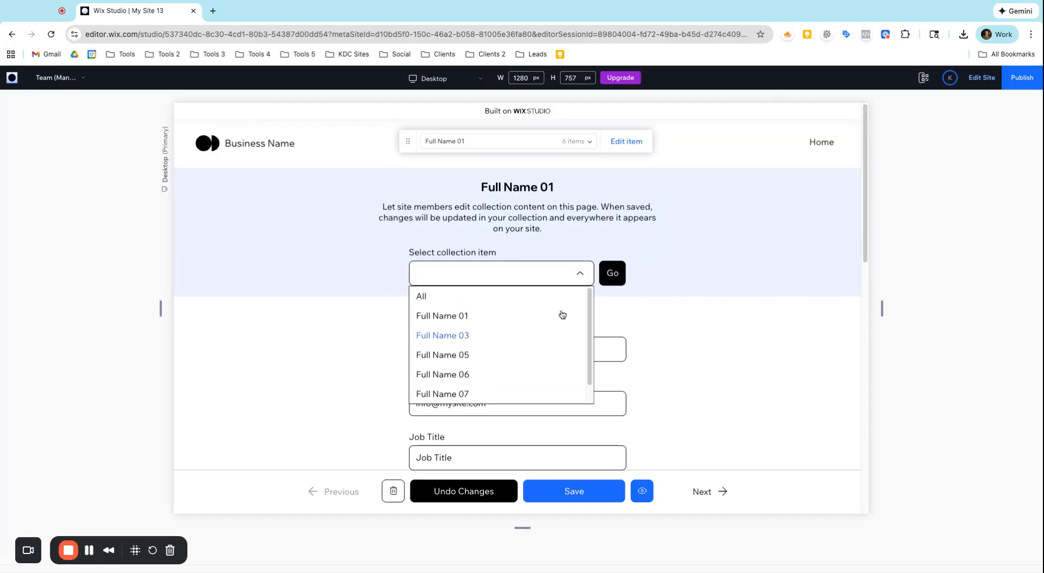
pyautogui.click(667, 281)
# Review the previewed form's fields down to Photo's alt text, and return to editing the site
pyautogui.scroll(-1, 524, 318)
pyautogui.scroll(-6, 605, 243)
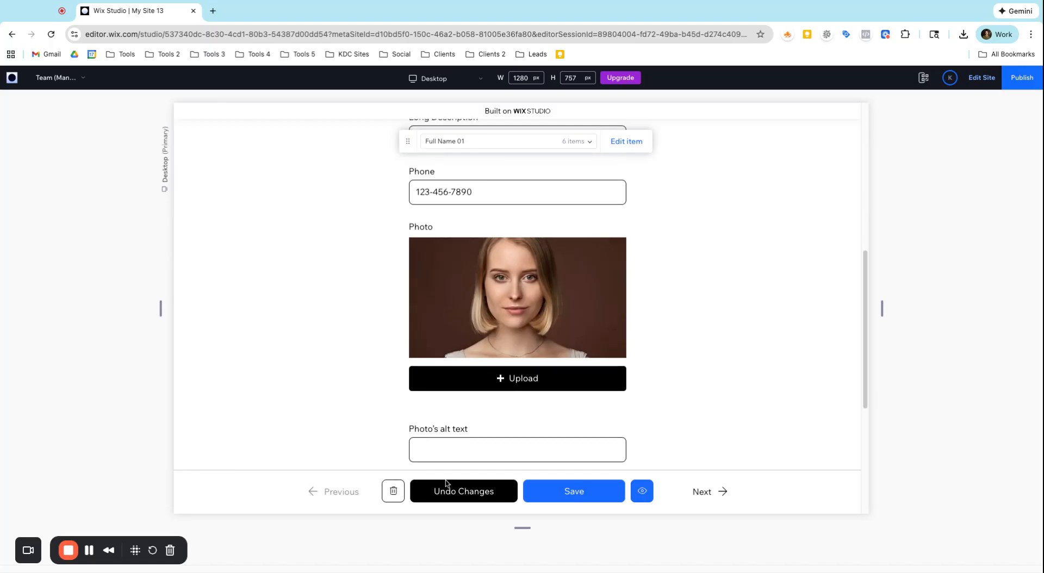
pyautogui.scroll(5, 633, 417)
pyautogui.scroll(5, 633, 418)
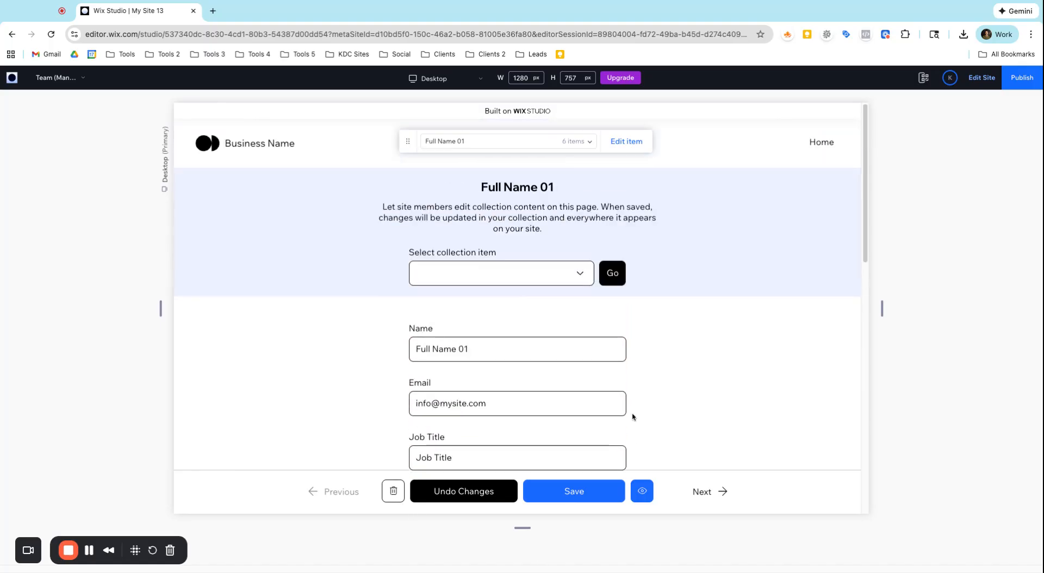
pyautogui.click(981, 77)
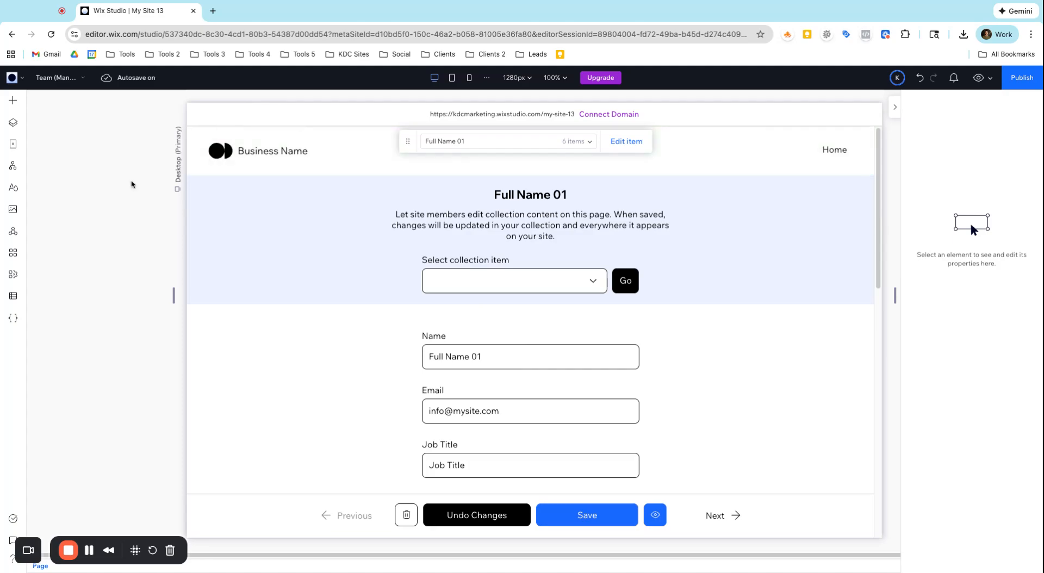
# Start adding a dynamic page to review the display and manage content page types, and close the dialog without adding one
pyautogui.click(13, 147)
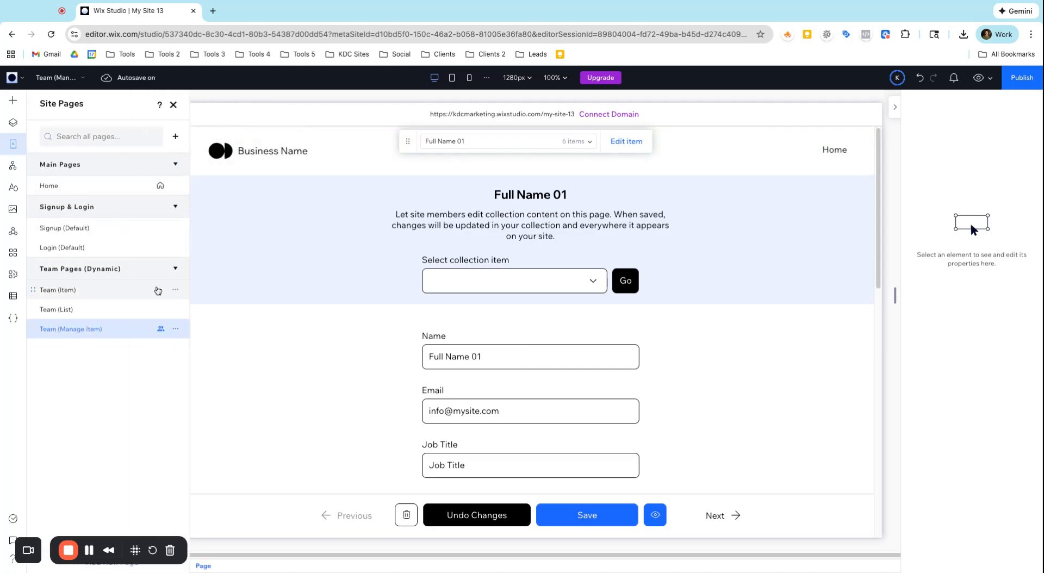
pyautogui.click(175, 135)
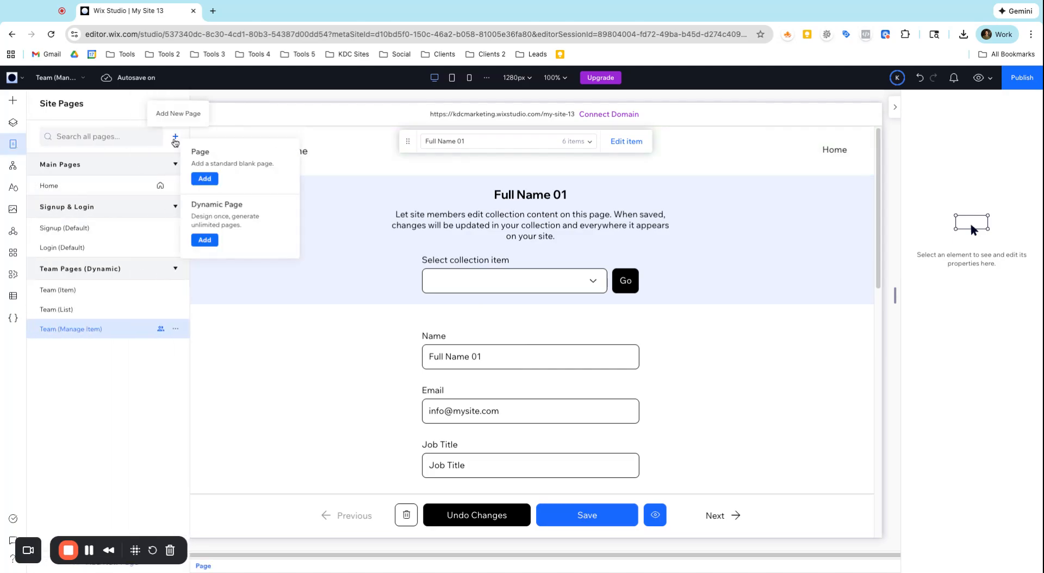
pyautogui.click(204, 240)
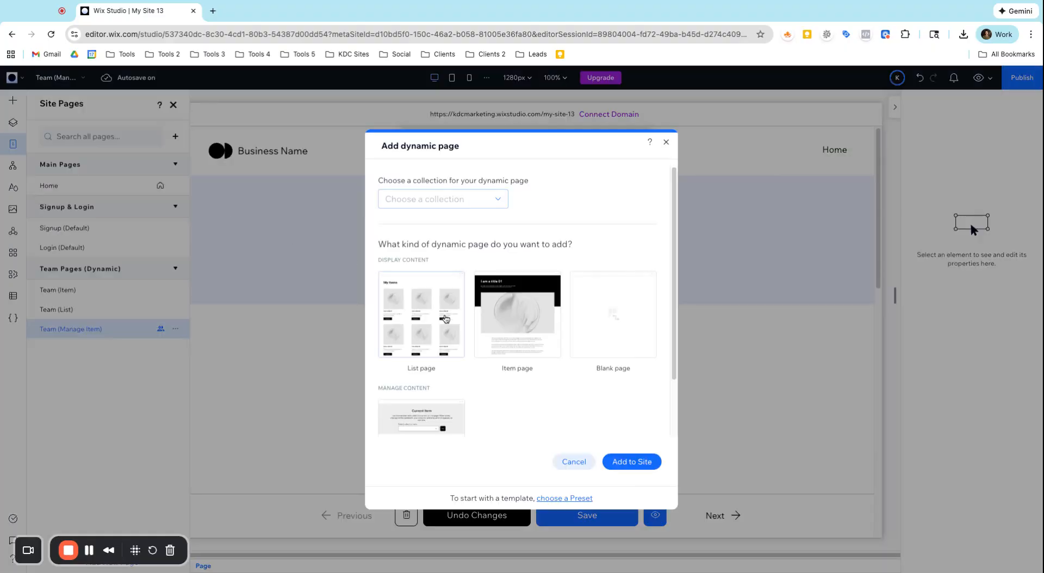
pyautogui.scroll(-2, 389, 348)
pyautogui.scroll(2, 456, 360)
pyautogui.scroll(-2, 462, 372)
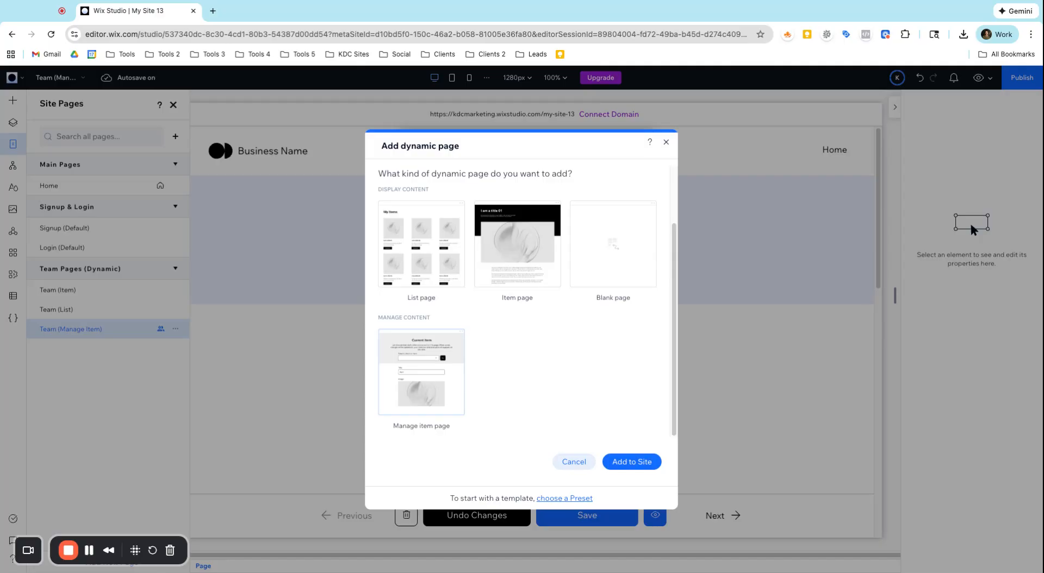
pyautogui.click(666, 143)
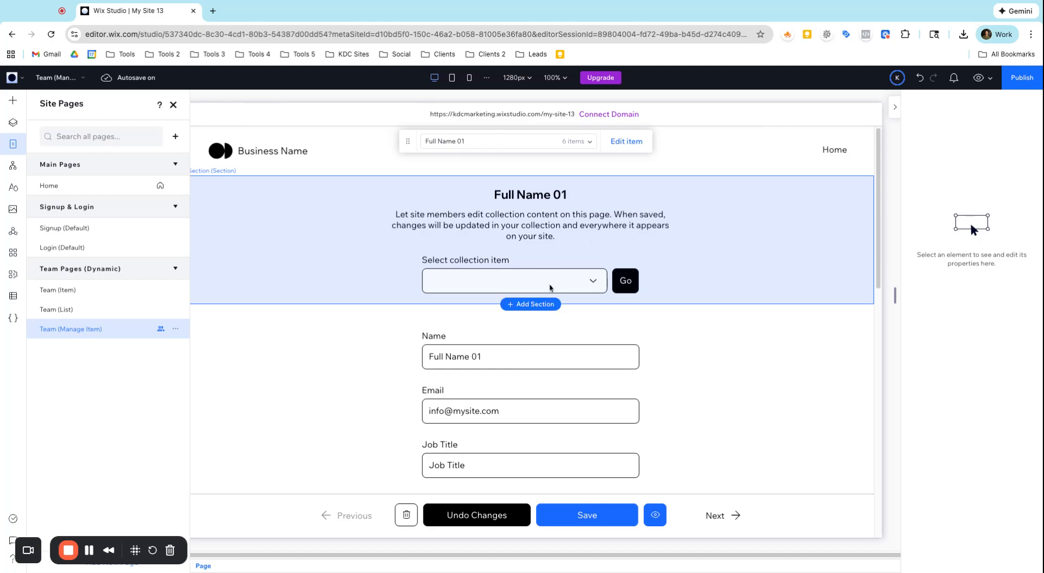
pyautogui.scroll(-2, 553, 319)
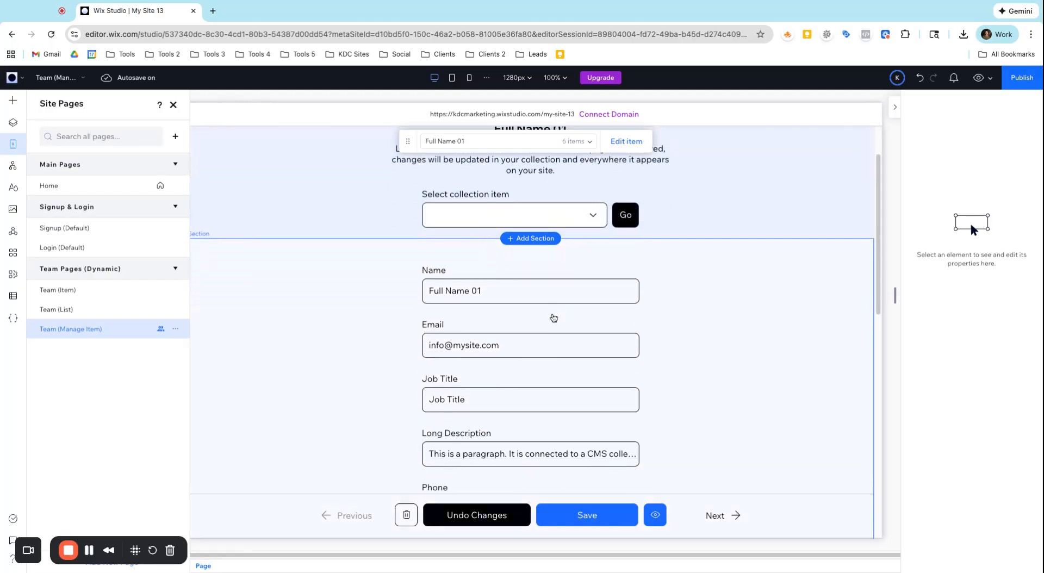
pyautogui.scroll(2, 554, 319)
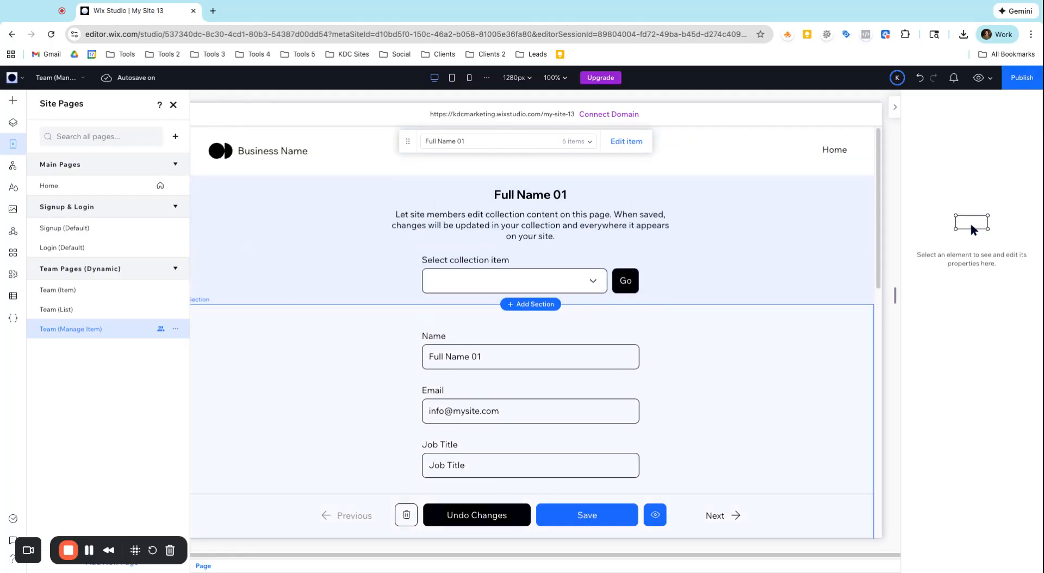